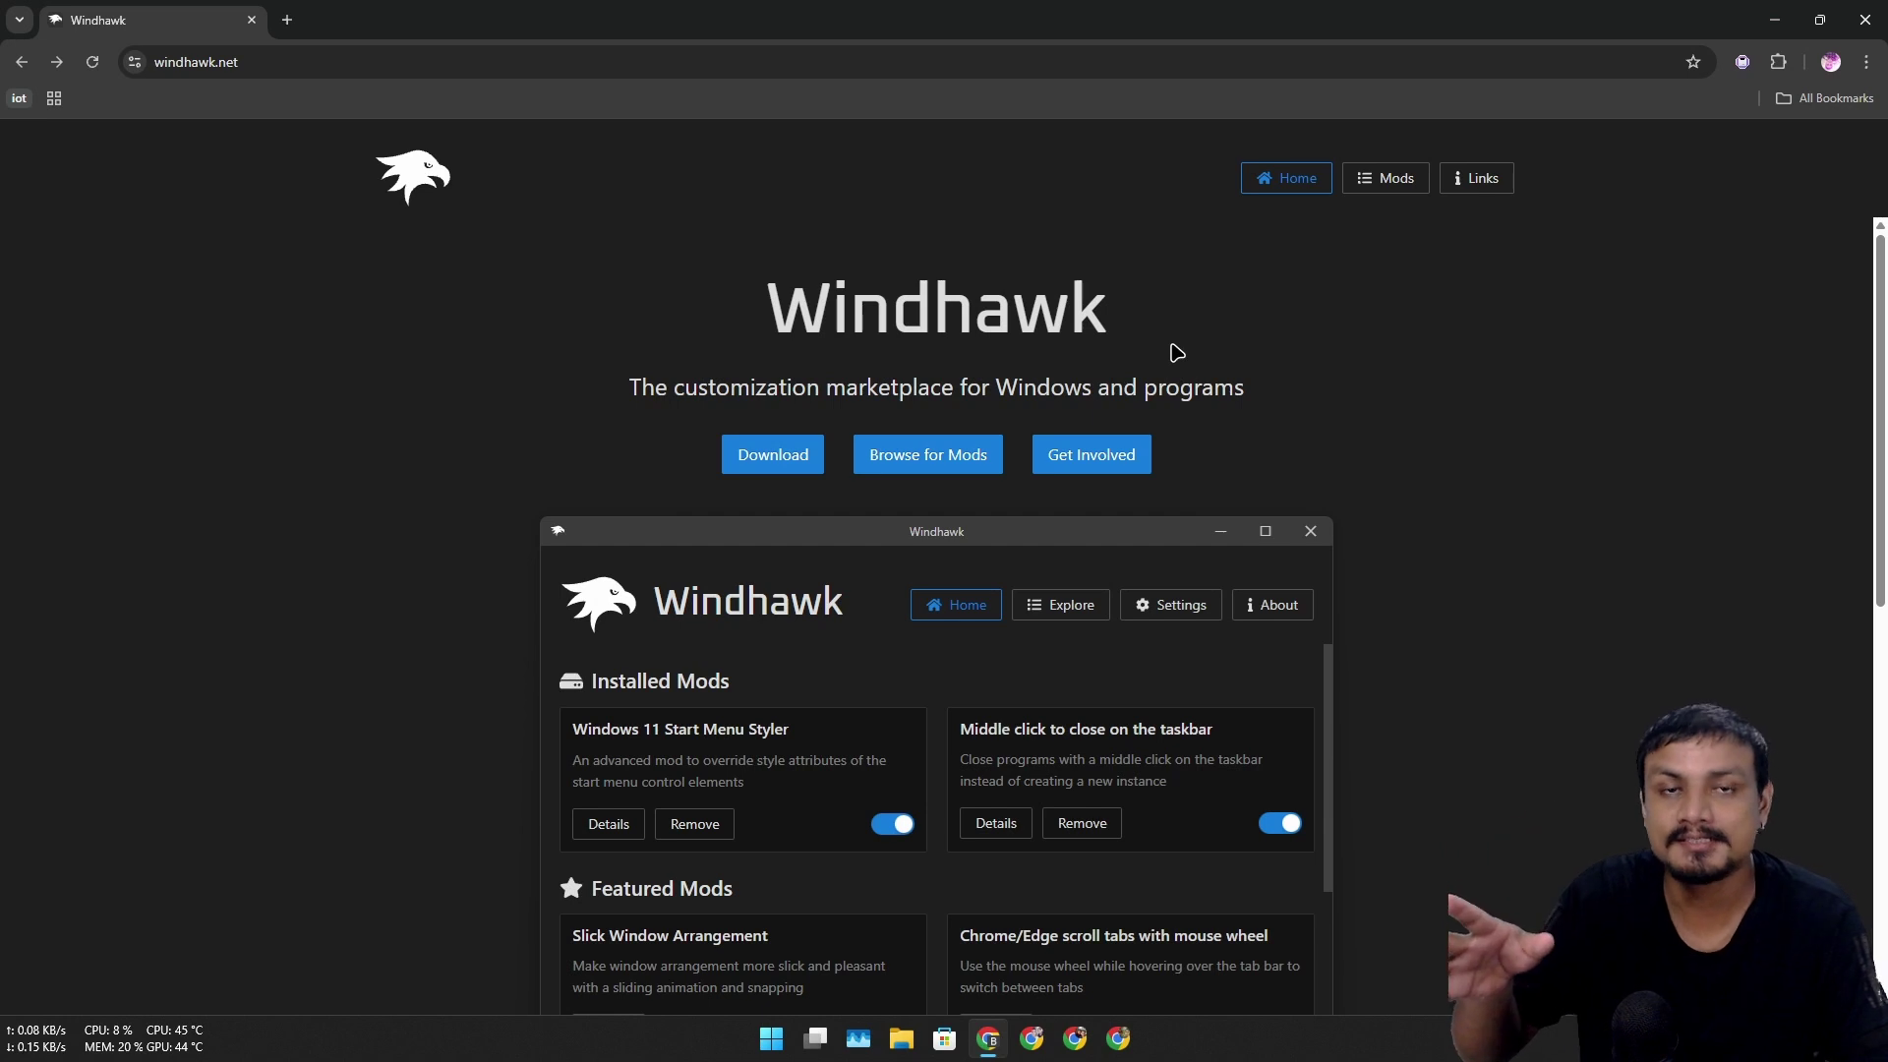
- Scroll the windhawk.net home page and go to Browse for Mods to open the mods catalogue
drag(768, 330, 1121, 327)
click(723, 389)
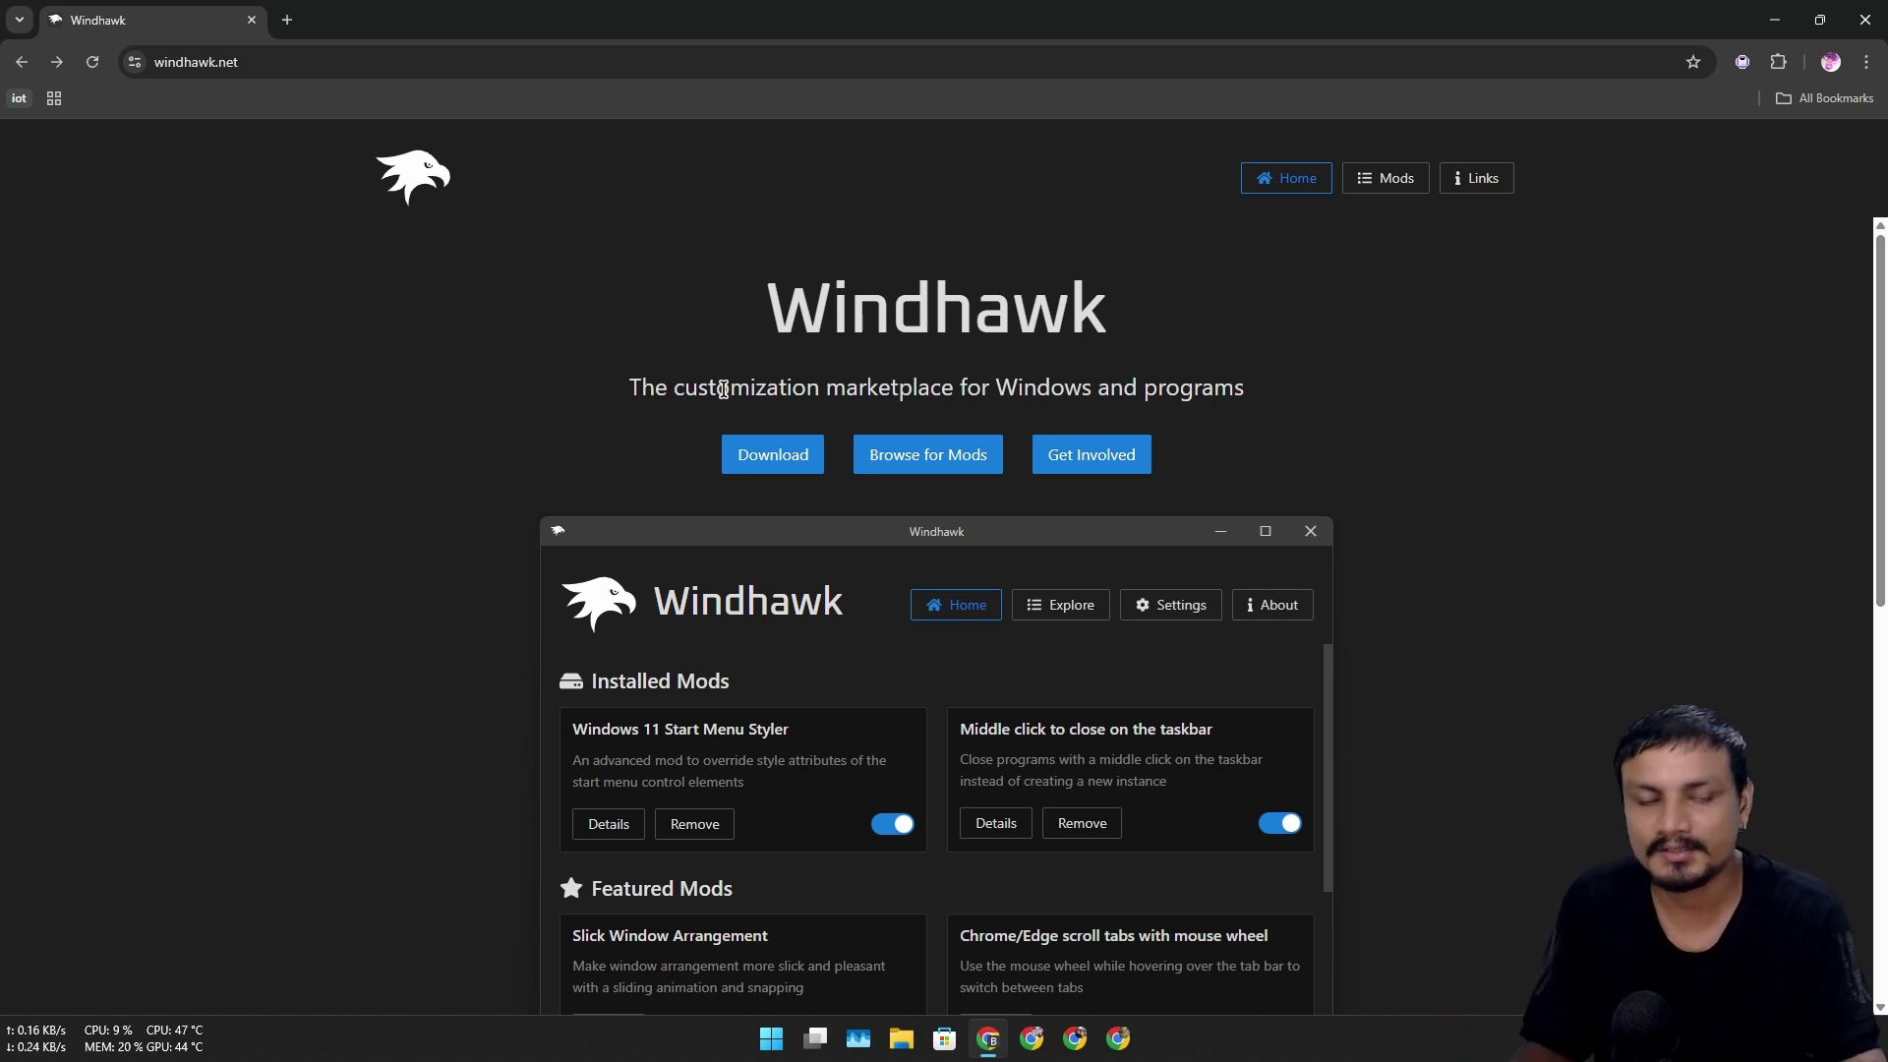
scroll(725, 578, down, 1)
scroll(682, 593, down, 1)
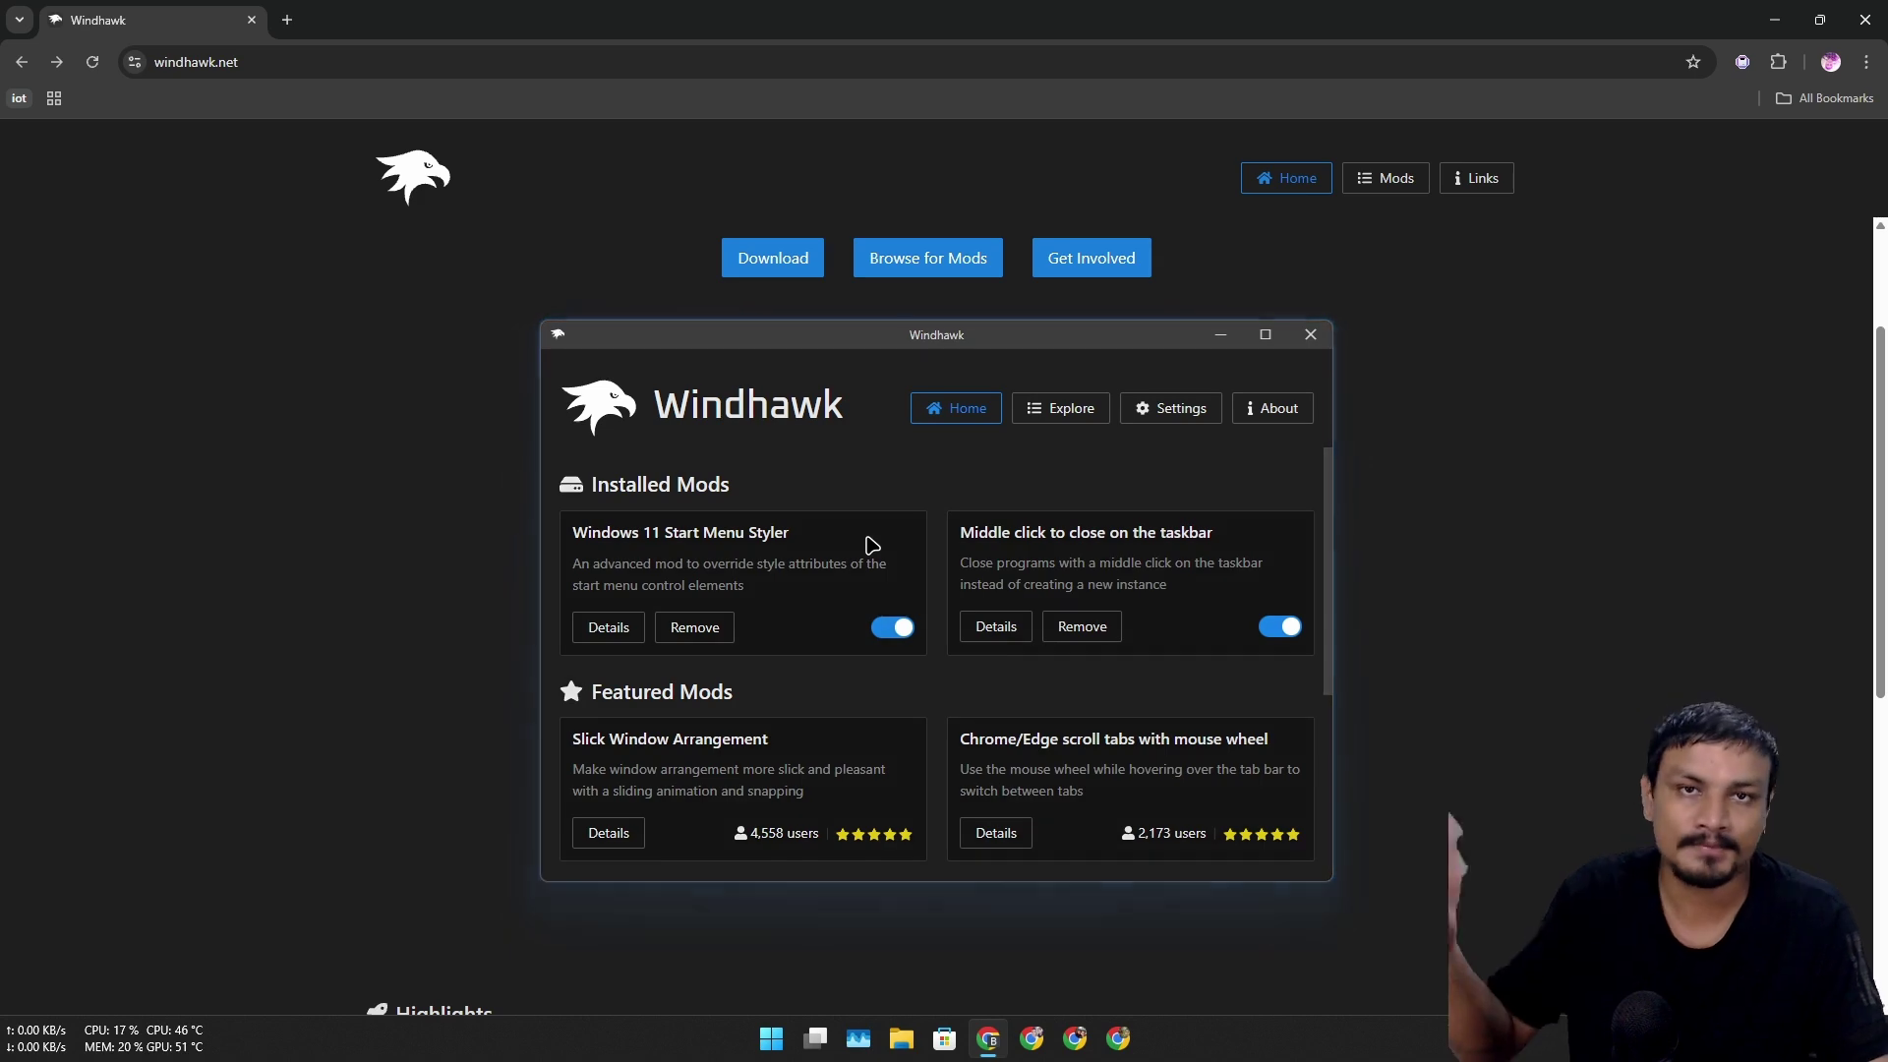
scroll(841, 546, down, 1)
scroll(826, 535, up, 3)
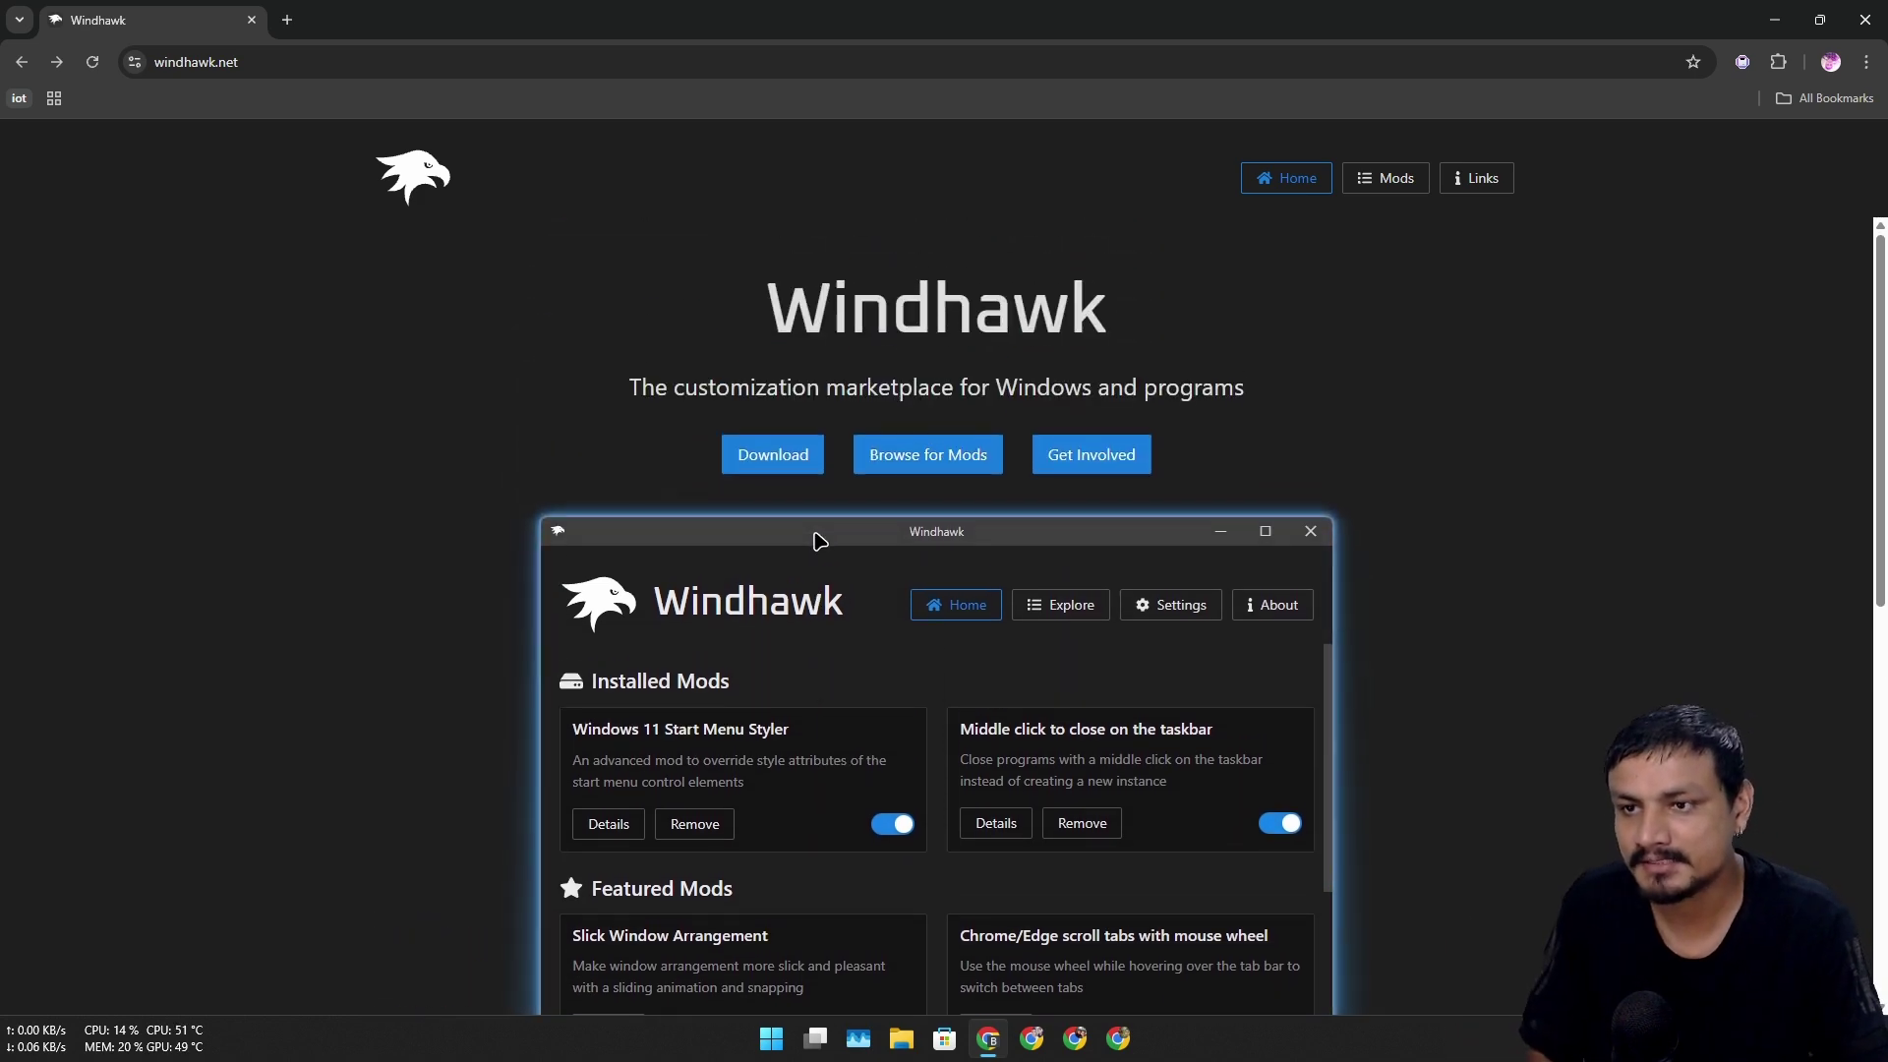
click(939, 462)
scroll(611, 477, down, 4)
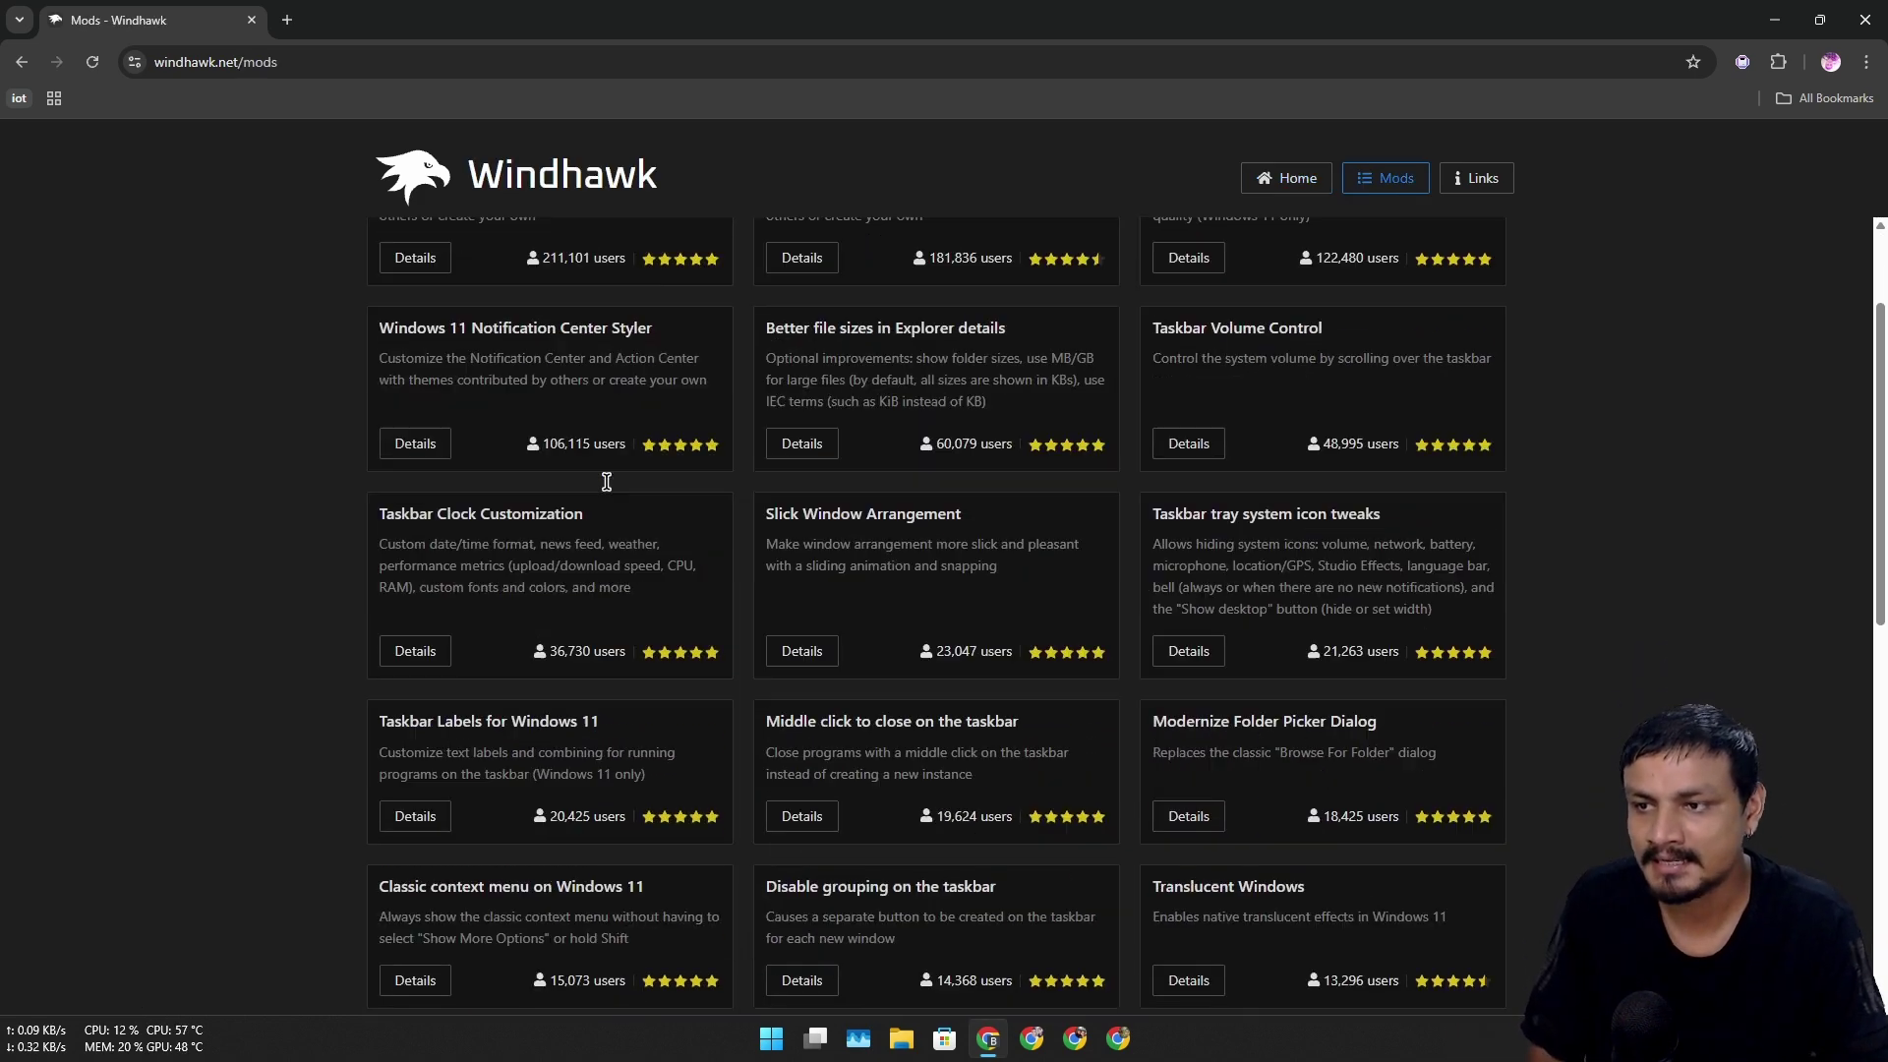
scroll(588, 491, up, 2)
scroll(384, 561, down, 1)
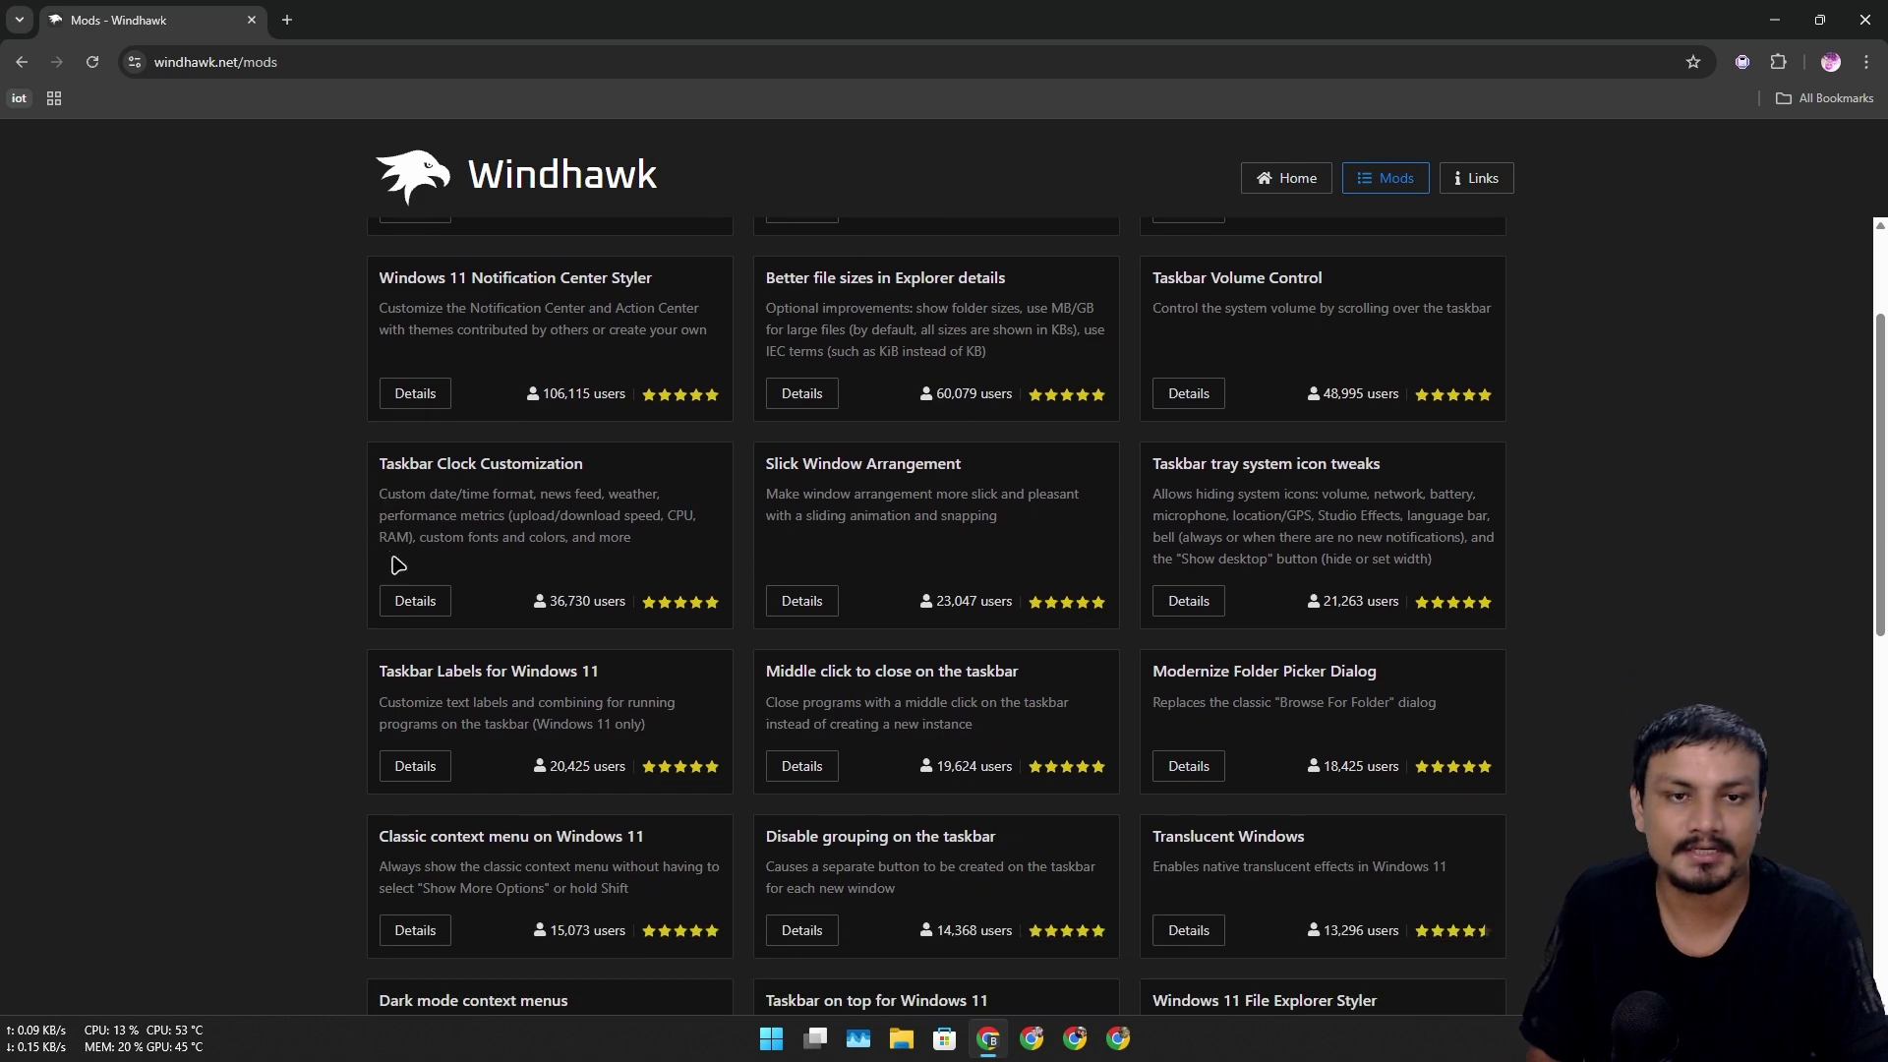
triple_click(379, 465)
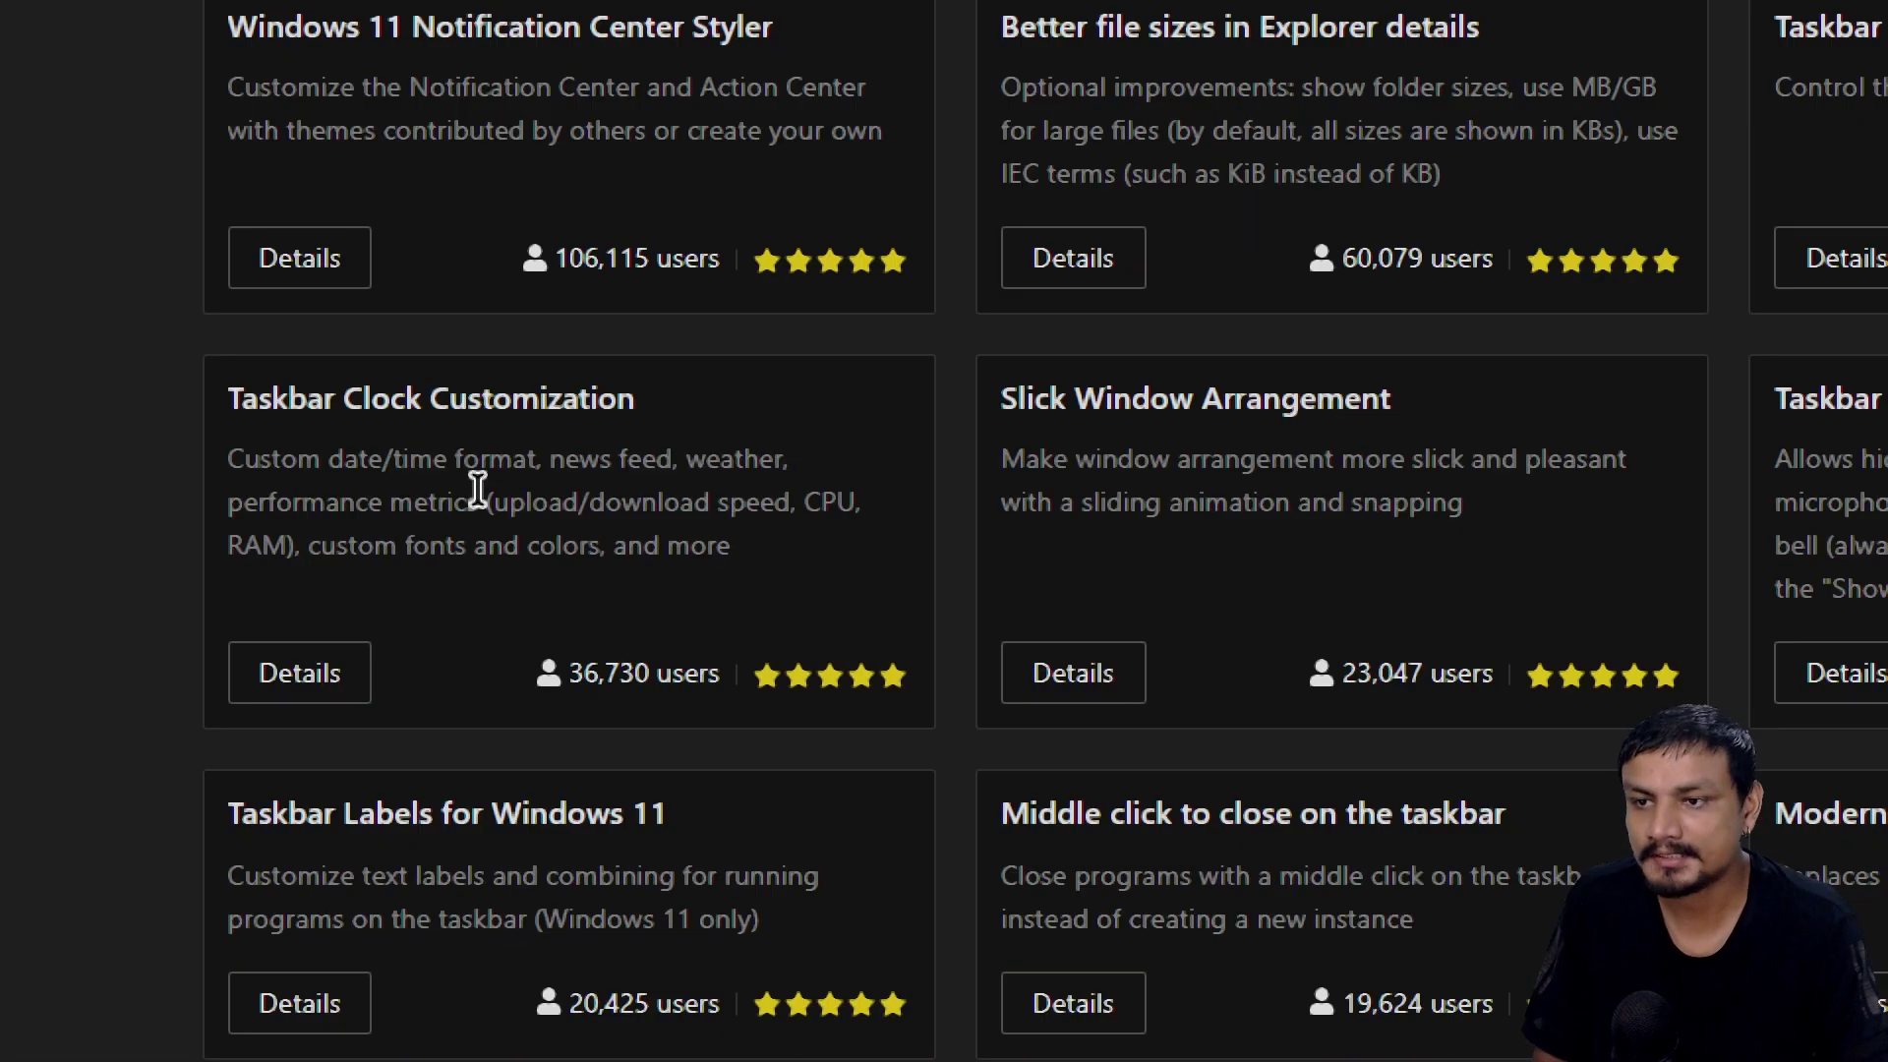
drag(504, 509, 649, 559)
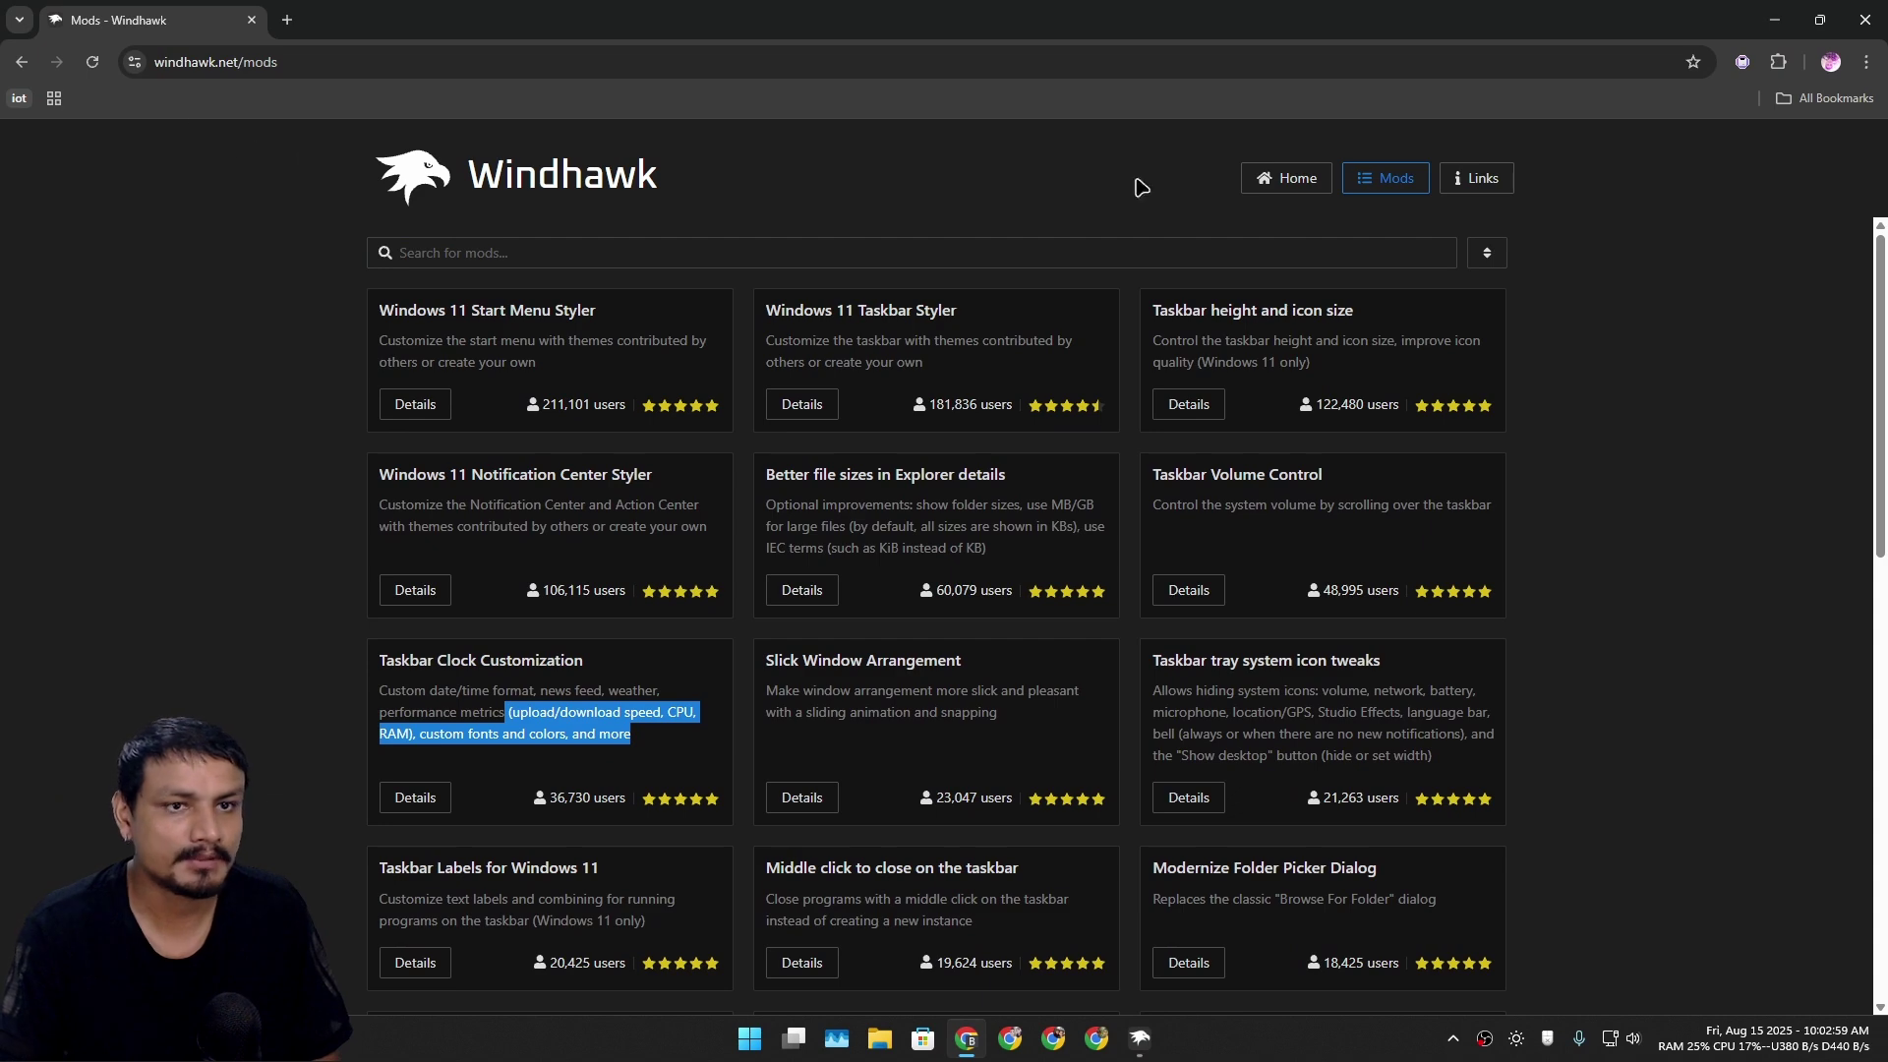
- Close Chrome and browse the mods listed on Windhawk's Explore page
click(1284, 178)
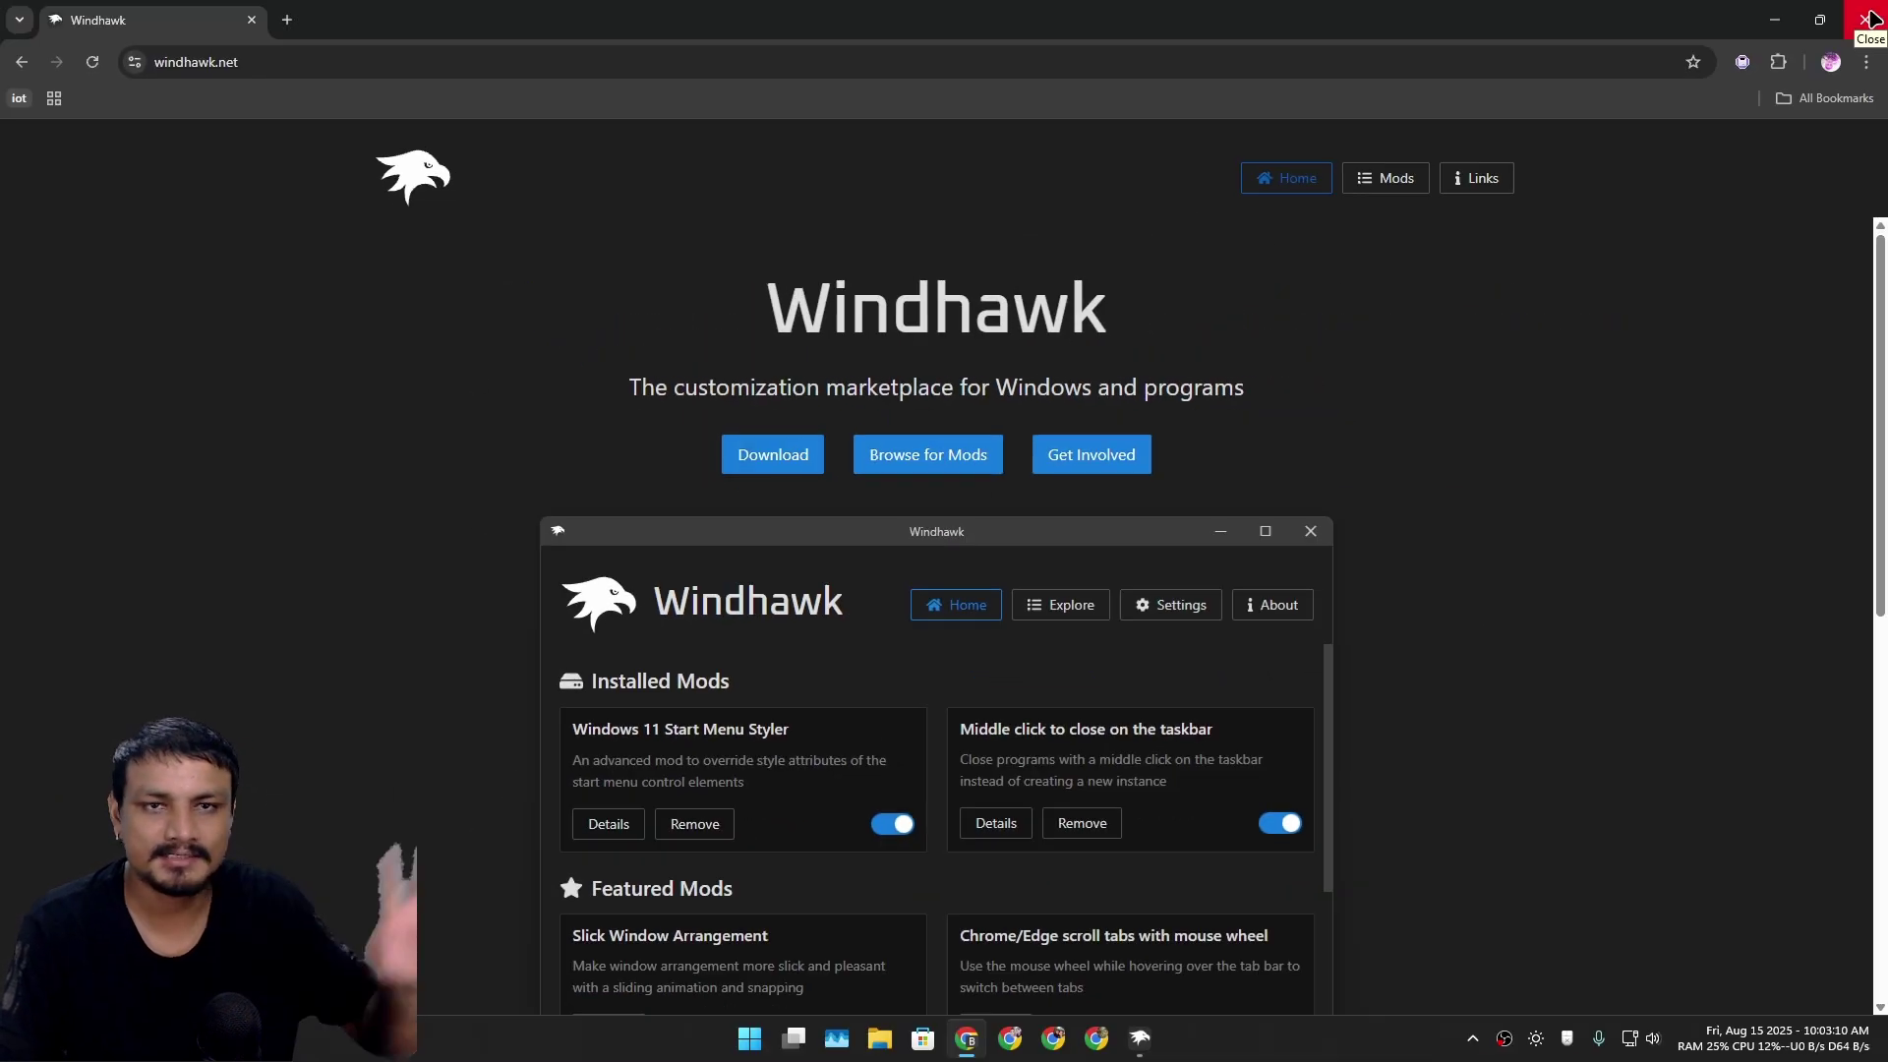
click(1867, 18)
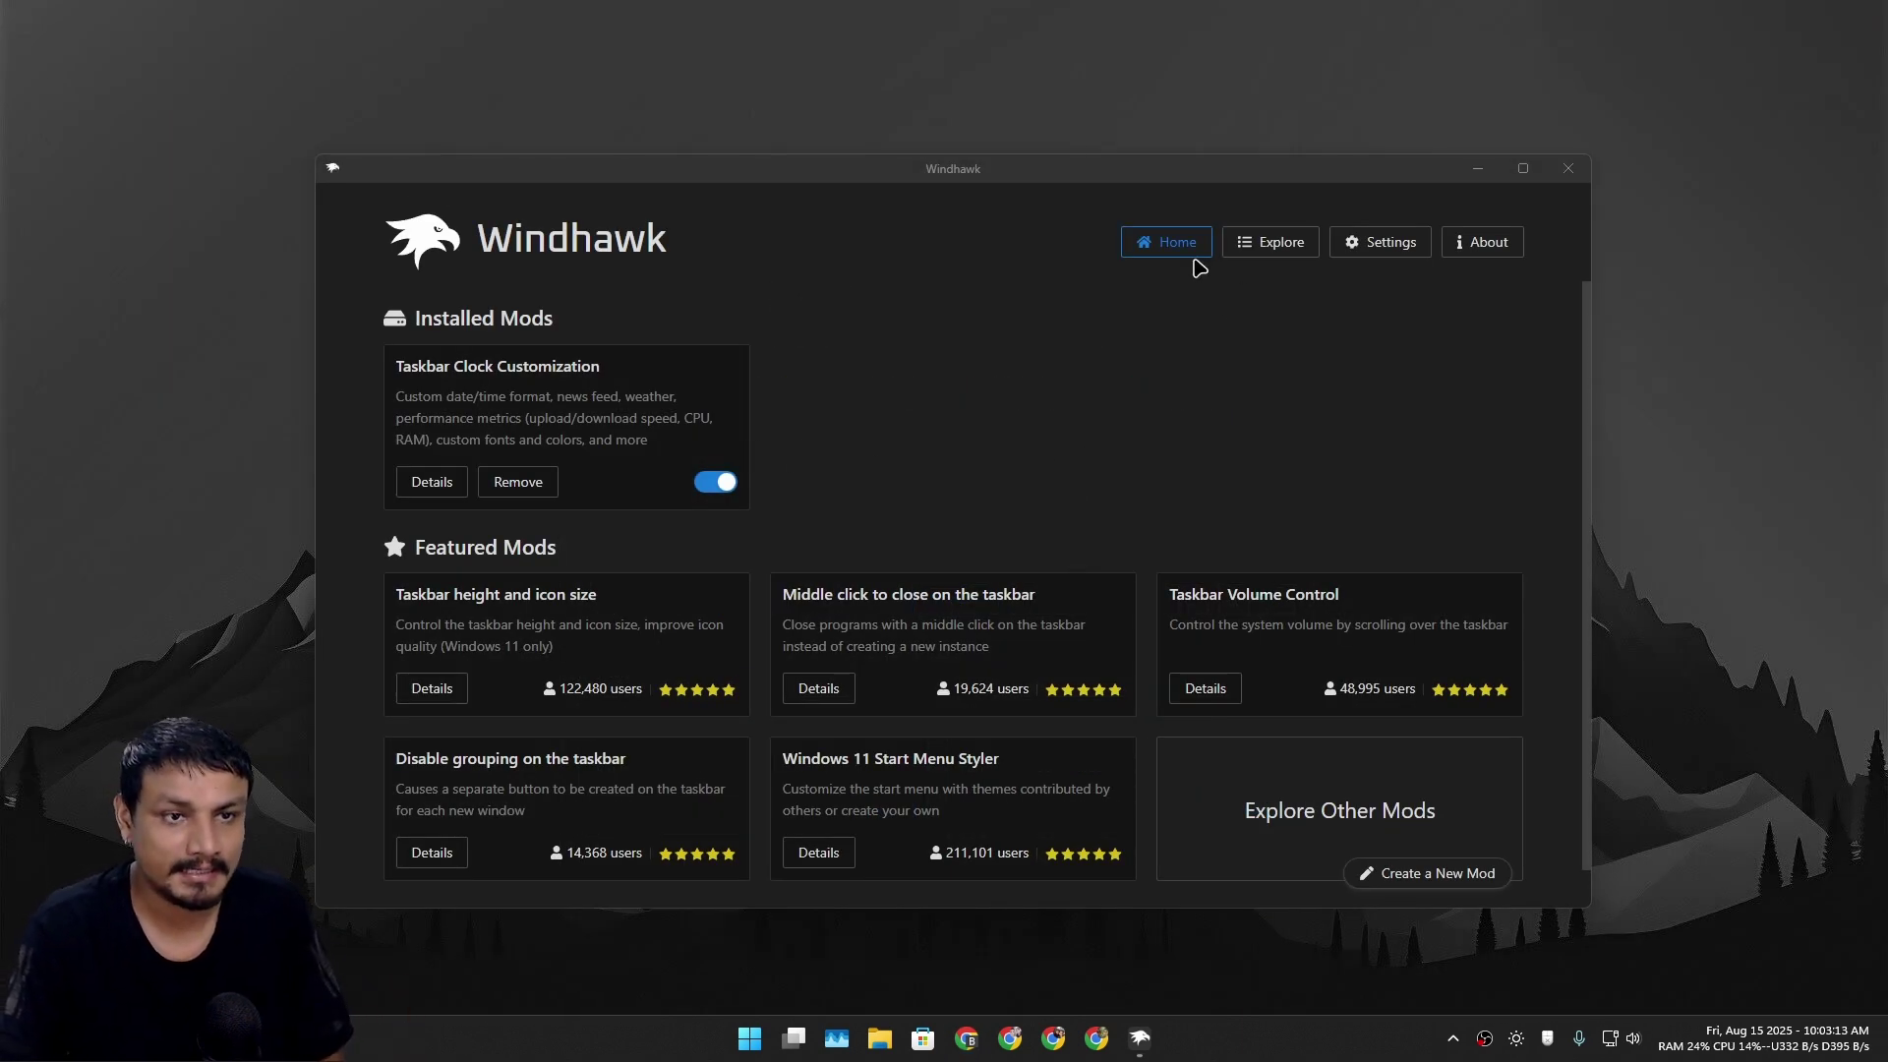
click(1272, 242)
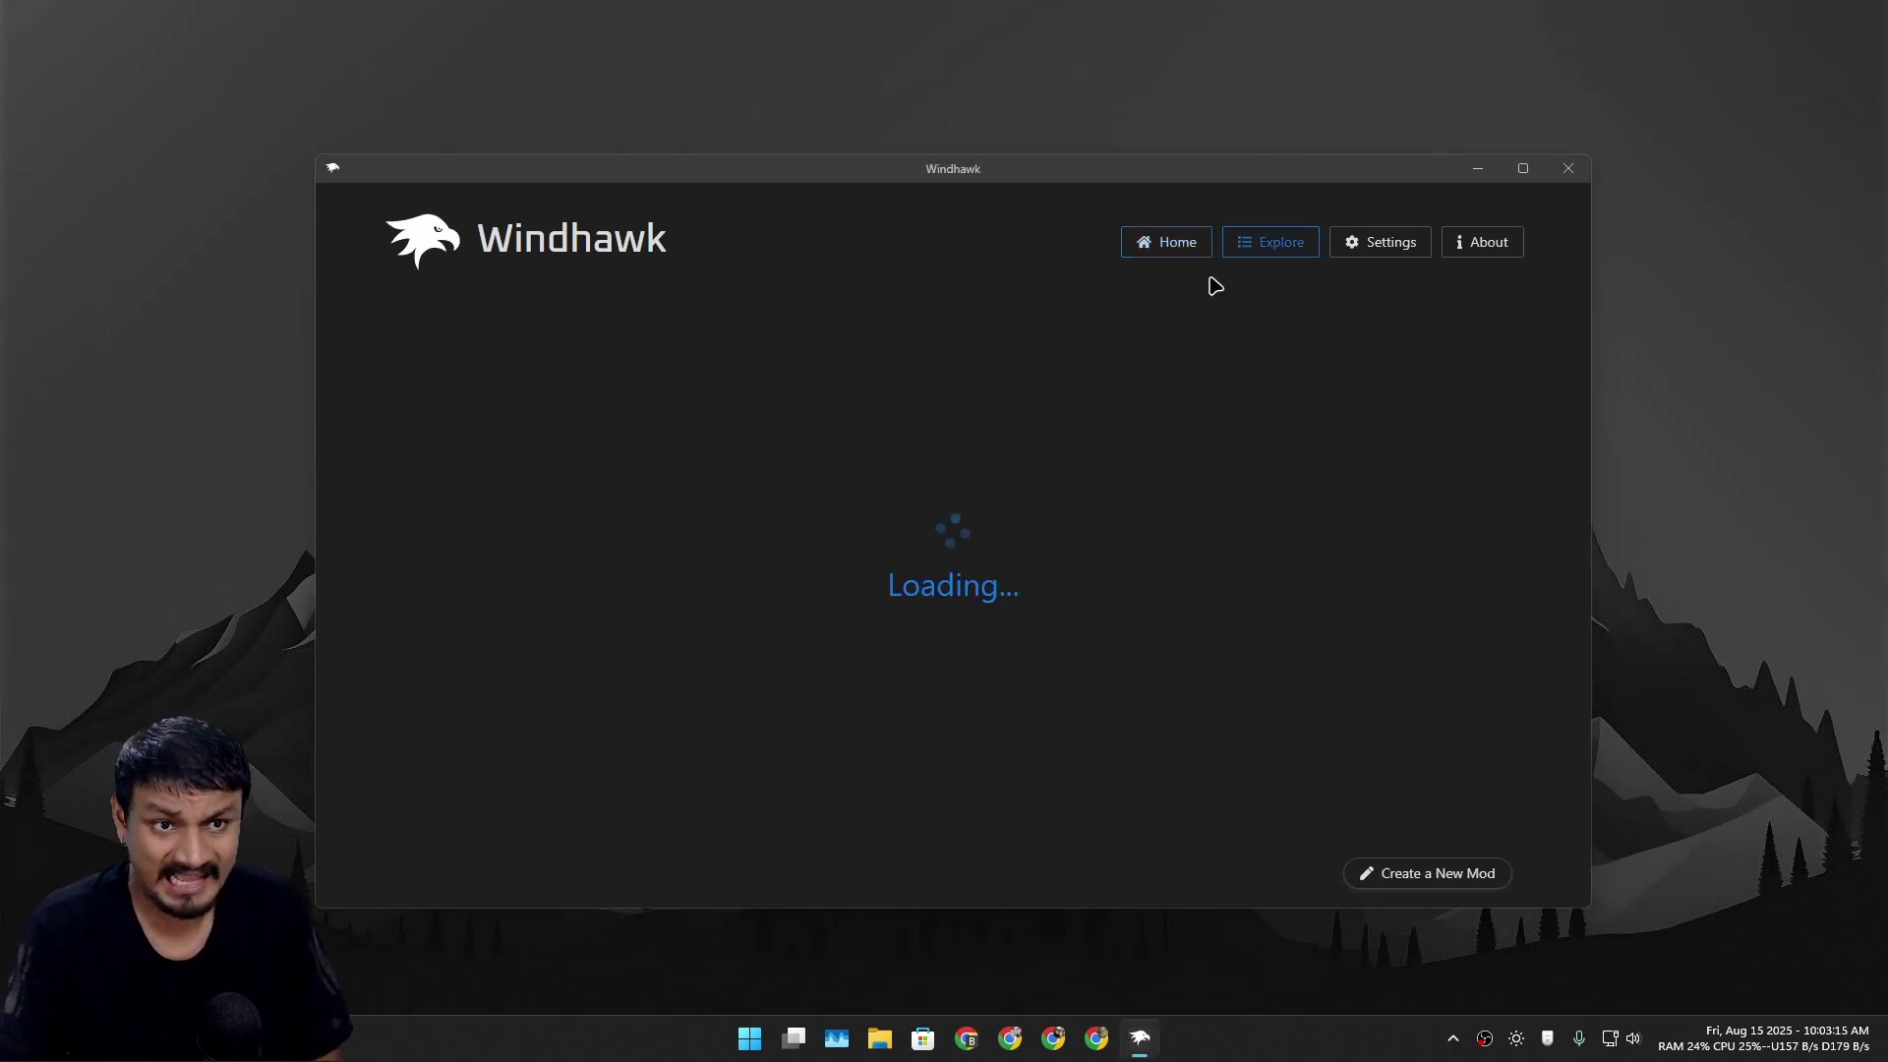
scroll(535, 570, down, 1)
scroll(535, 570, down, 1)
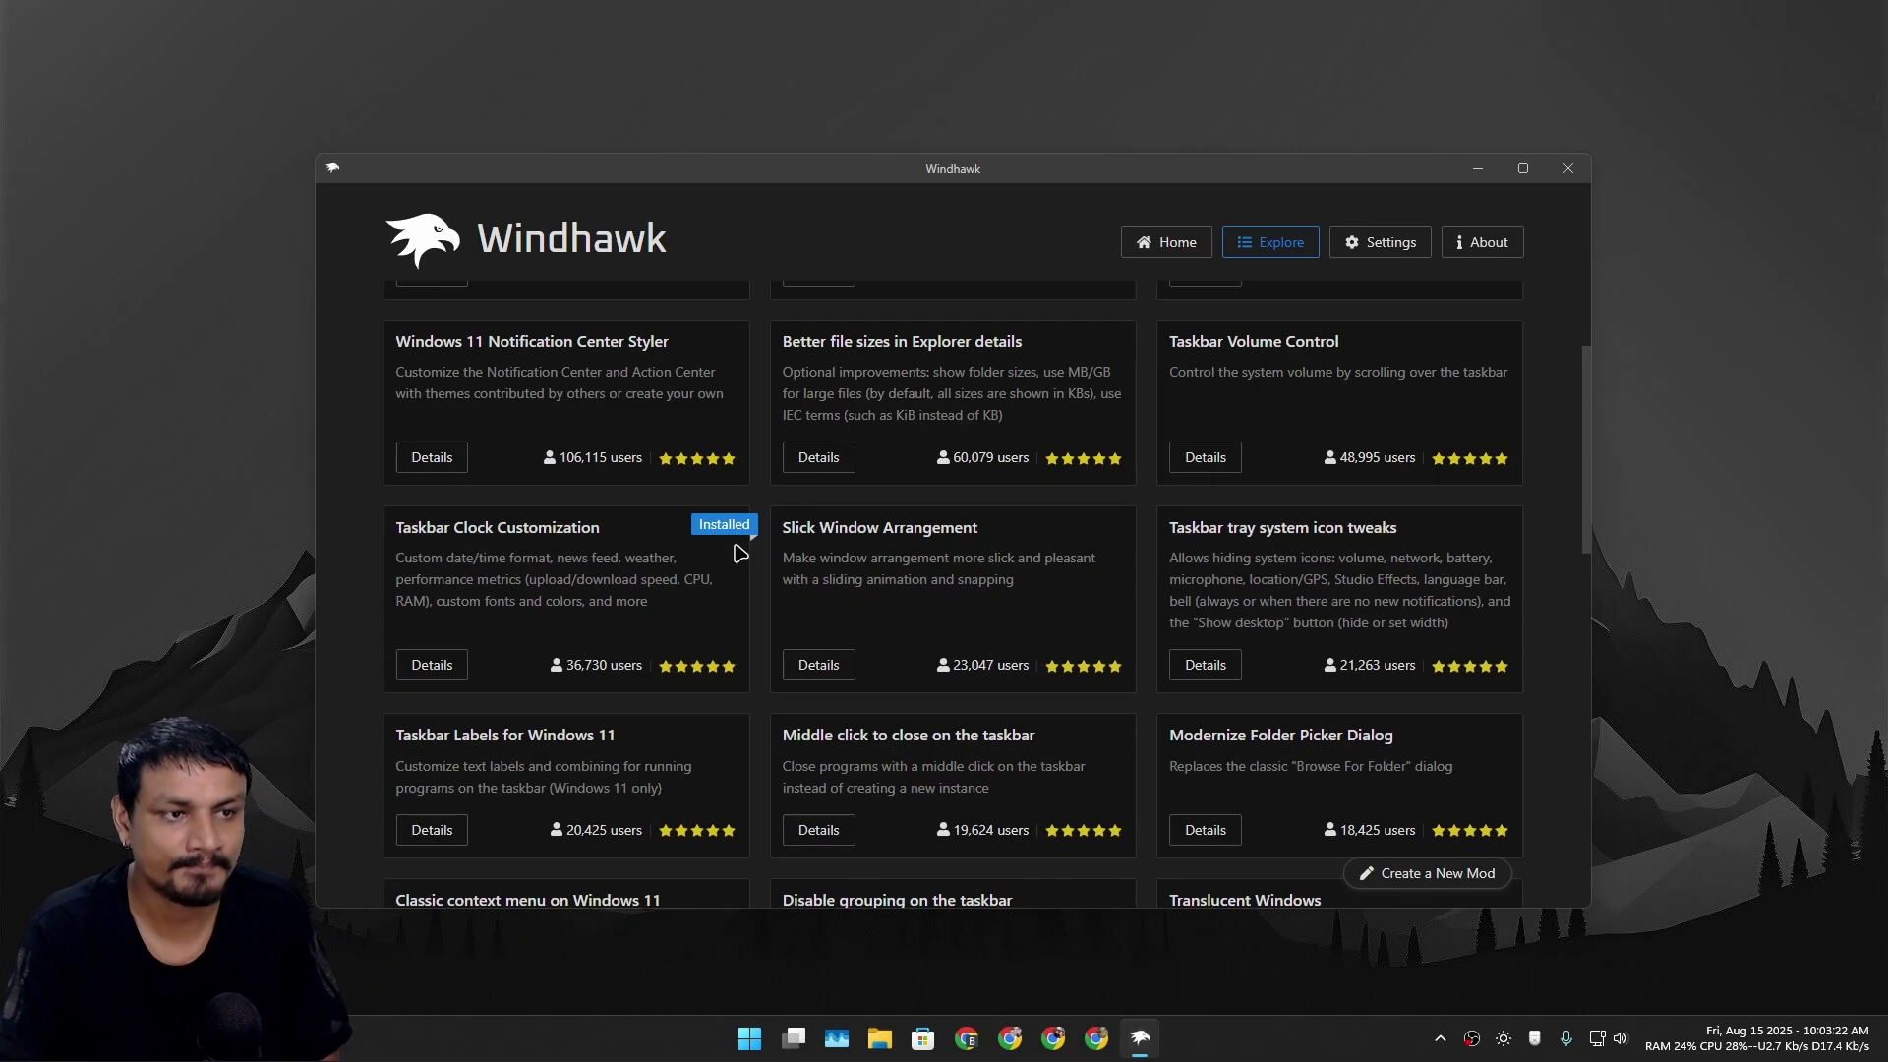
scroll(624, 462, up, 1)
- Return to Windhawk Home and open Taskbar Clock Customization's details from Installed Mods
click(1160, 248)
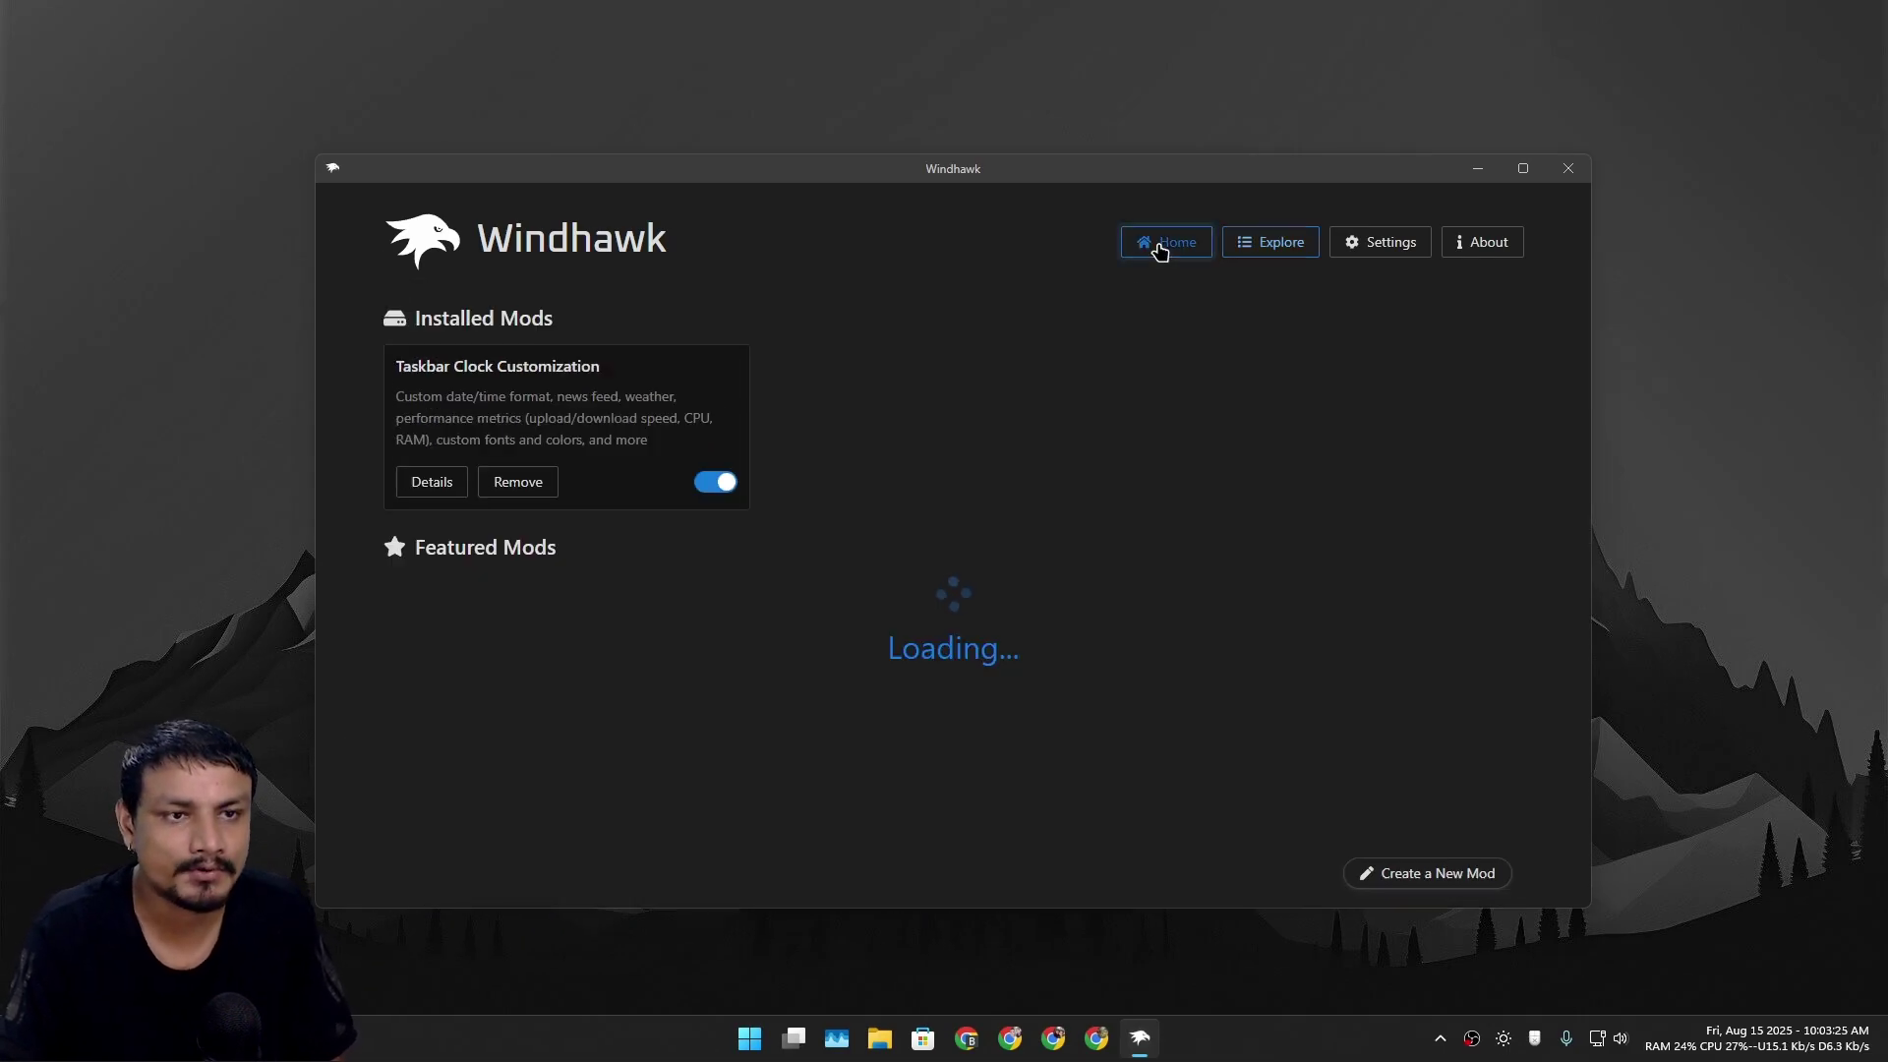
drag(403, 320, 587, 335)
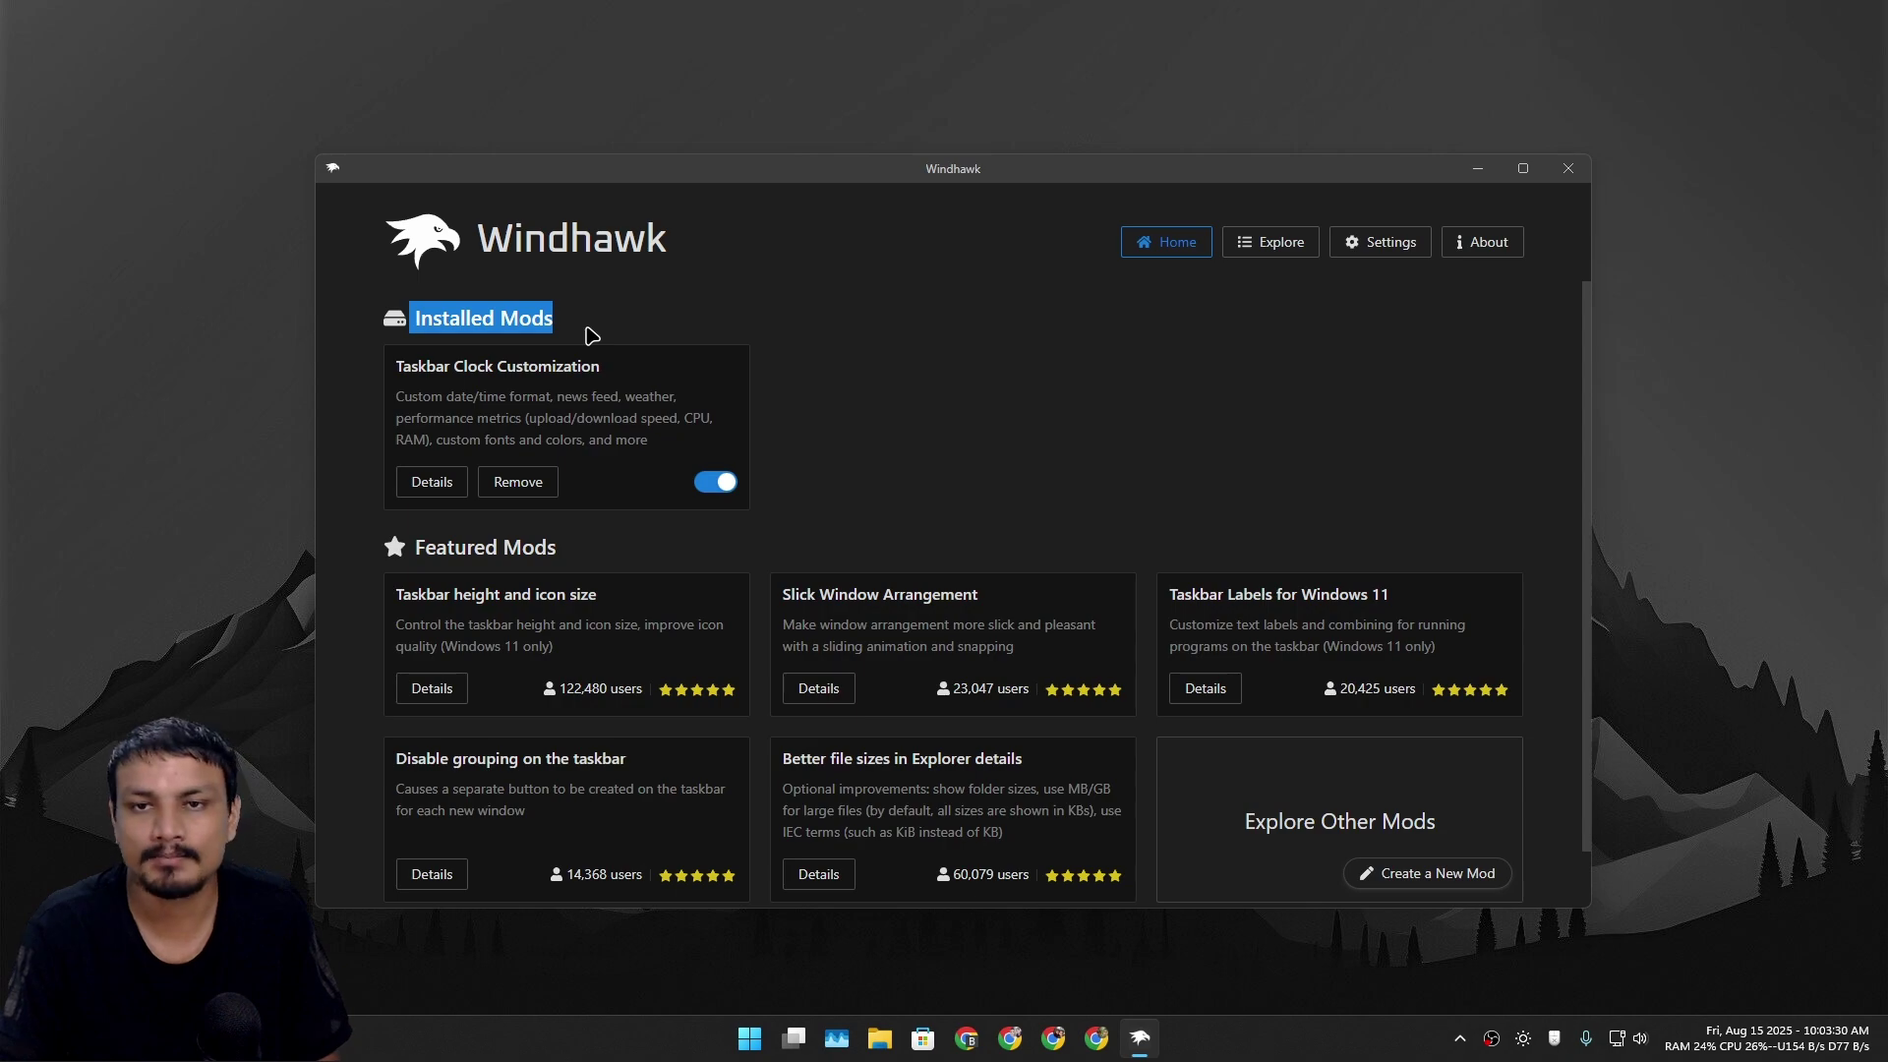
click(438, 492)
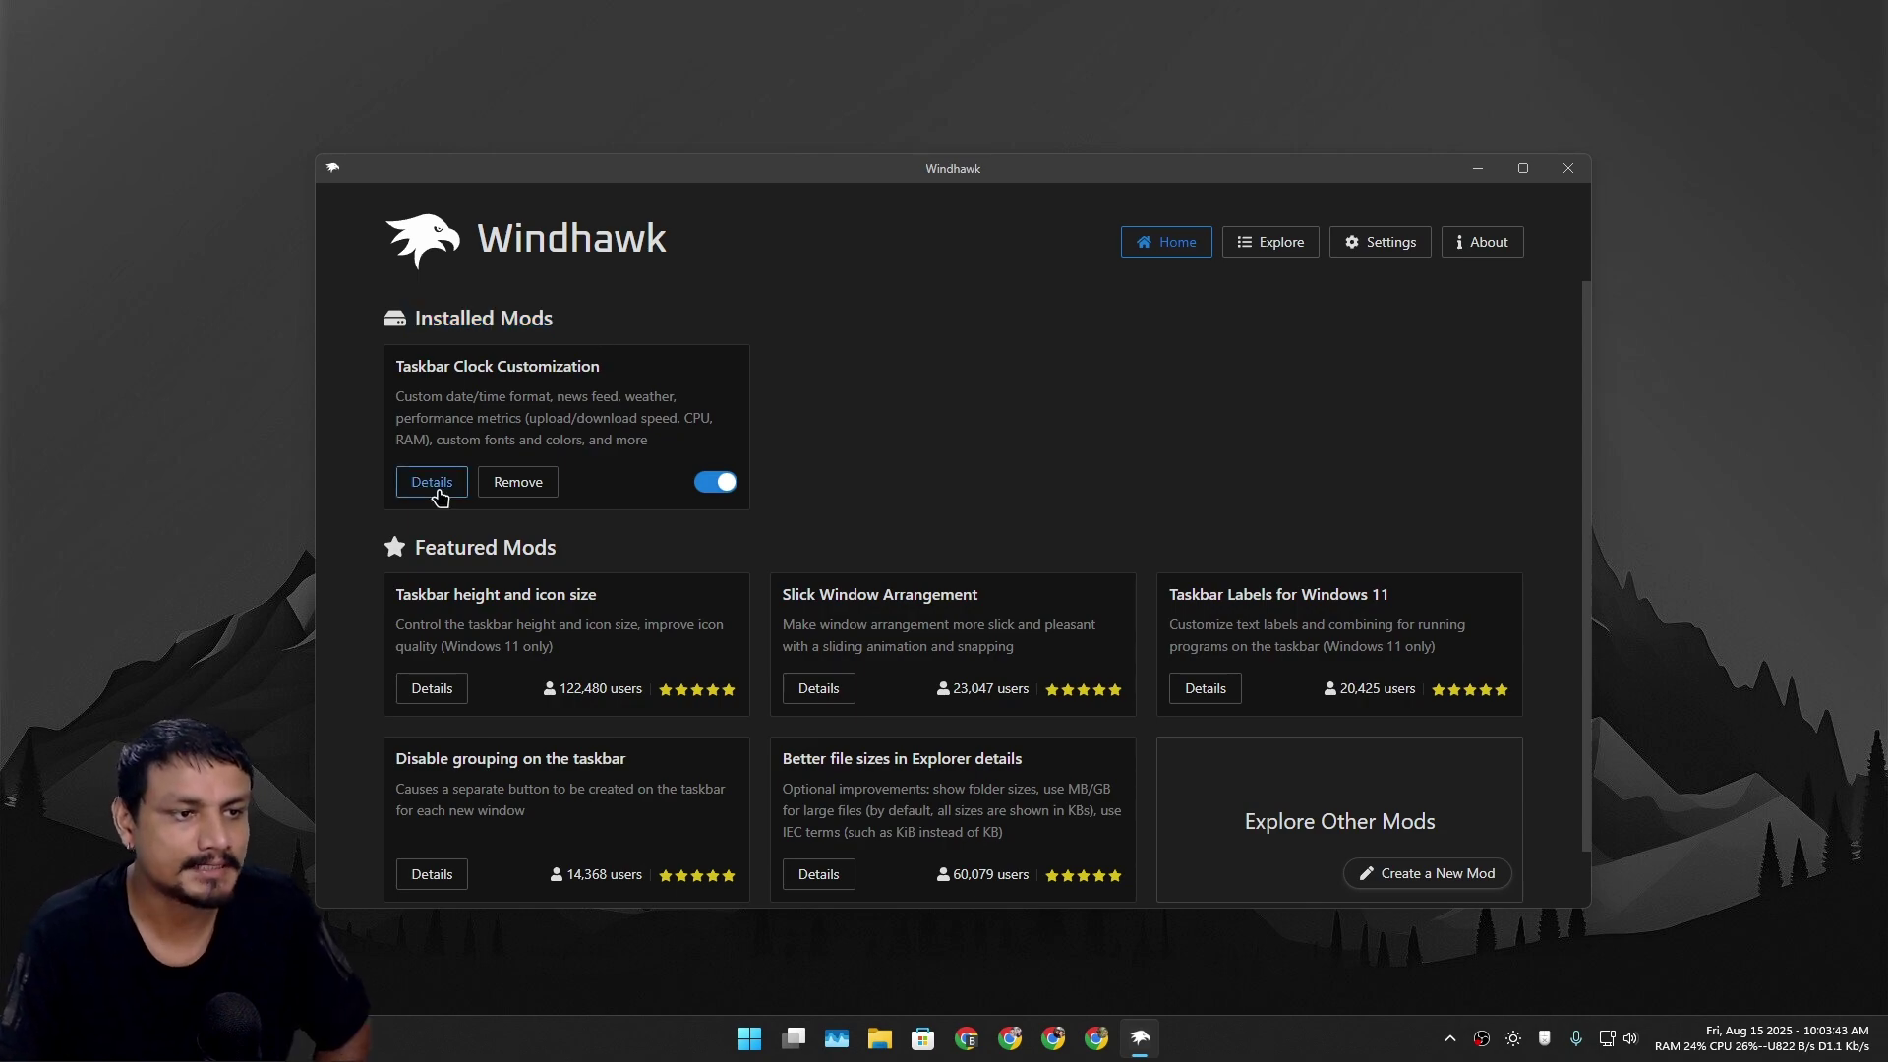
- Scroll through the Taskbar Clock Customization mod's description page
scroll(770, 553, down, 4)
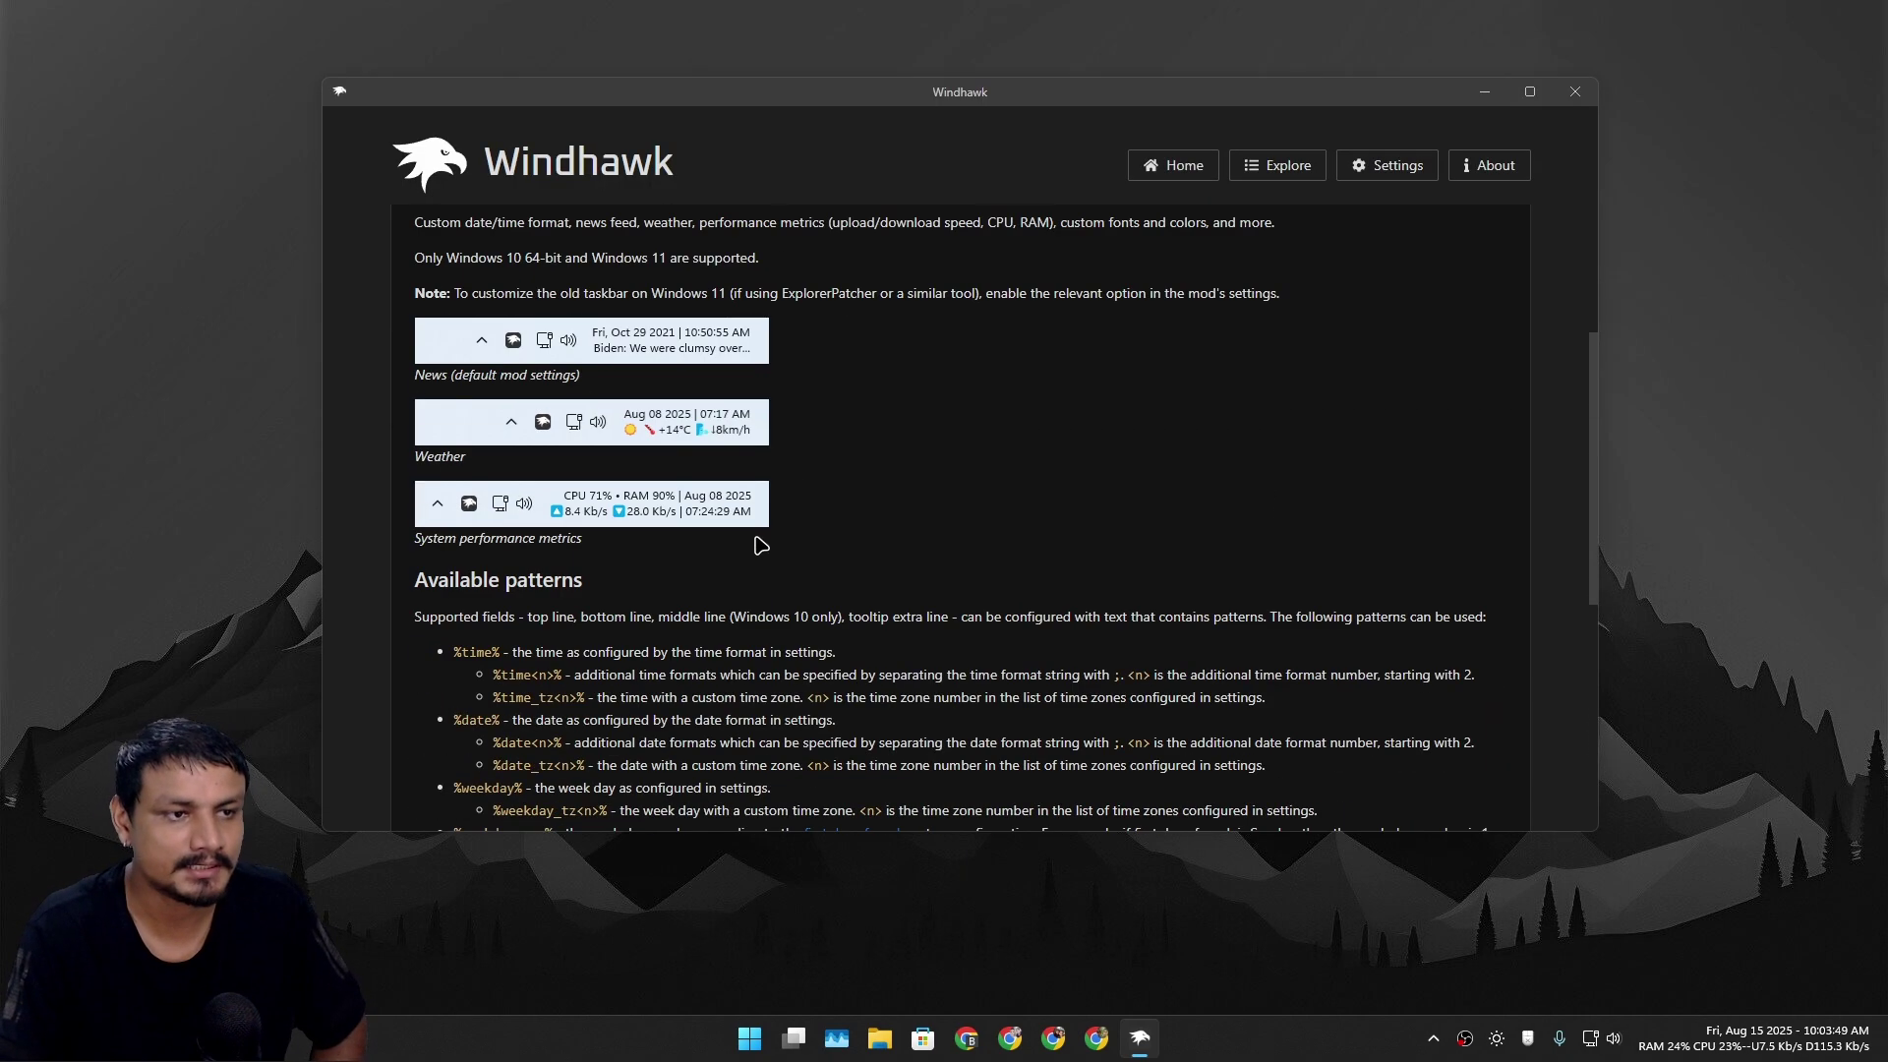
scroll(762, 545, up, 1)
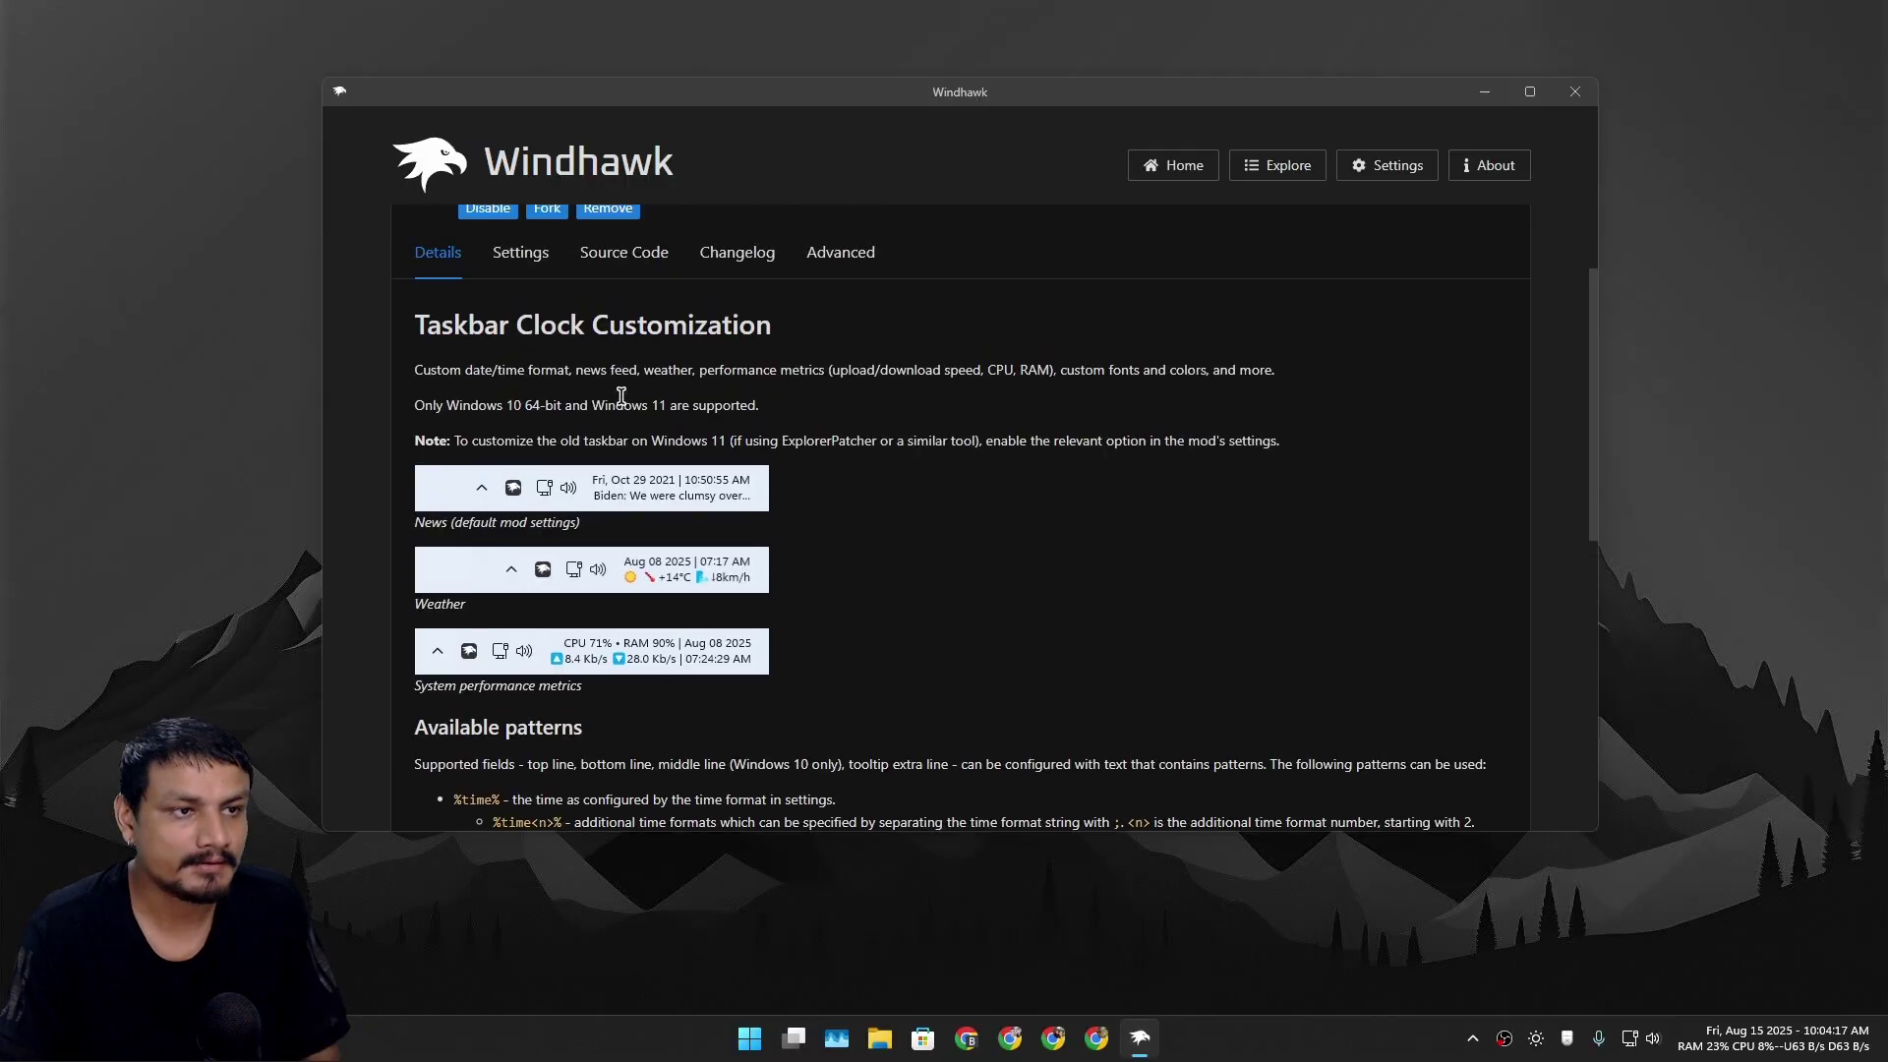
scroll(535, 409, up, 2)
- Look over the clock mod's Settings, including the custom week day format, Top line and Bottom line fields
click(520, 400)
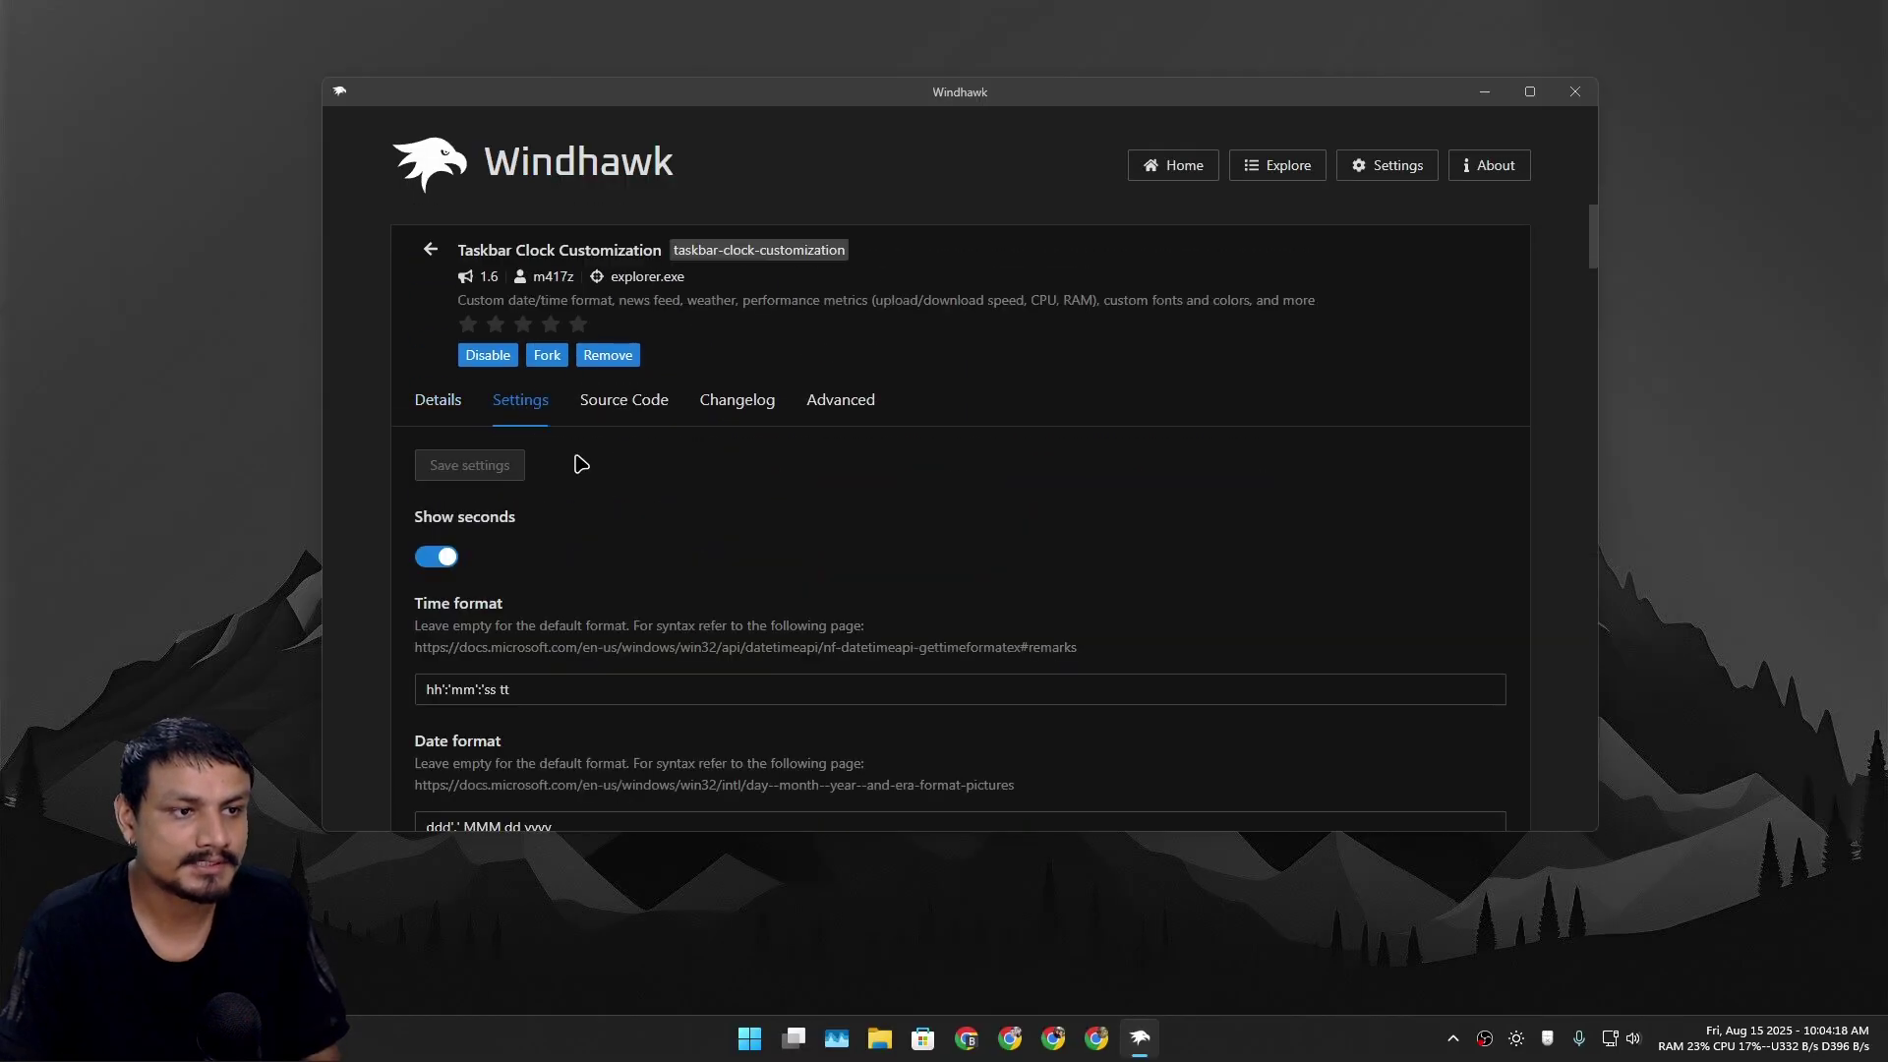
scroll(626, 526, down, 7)
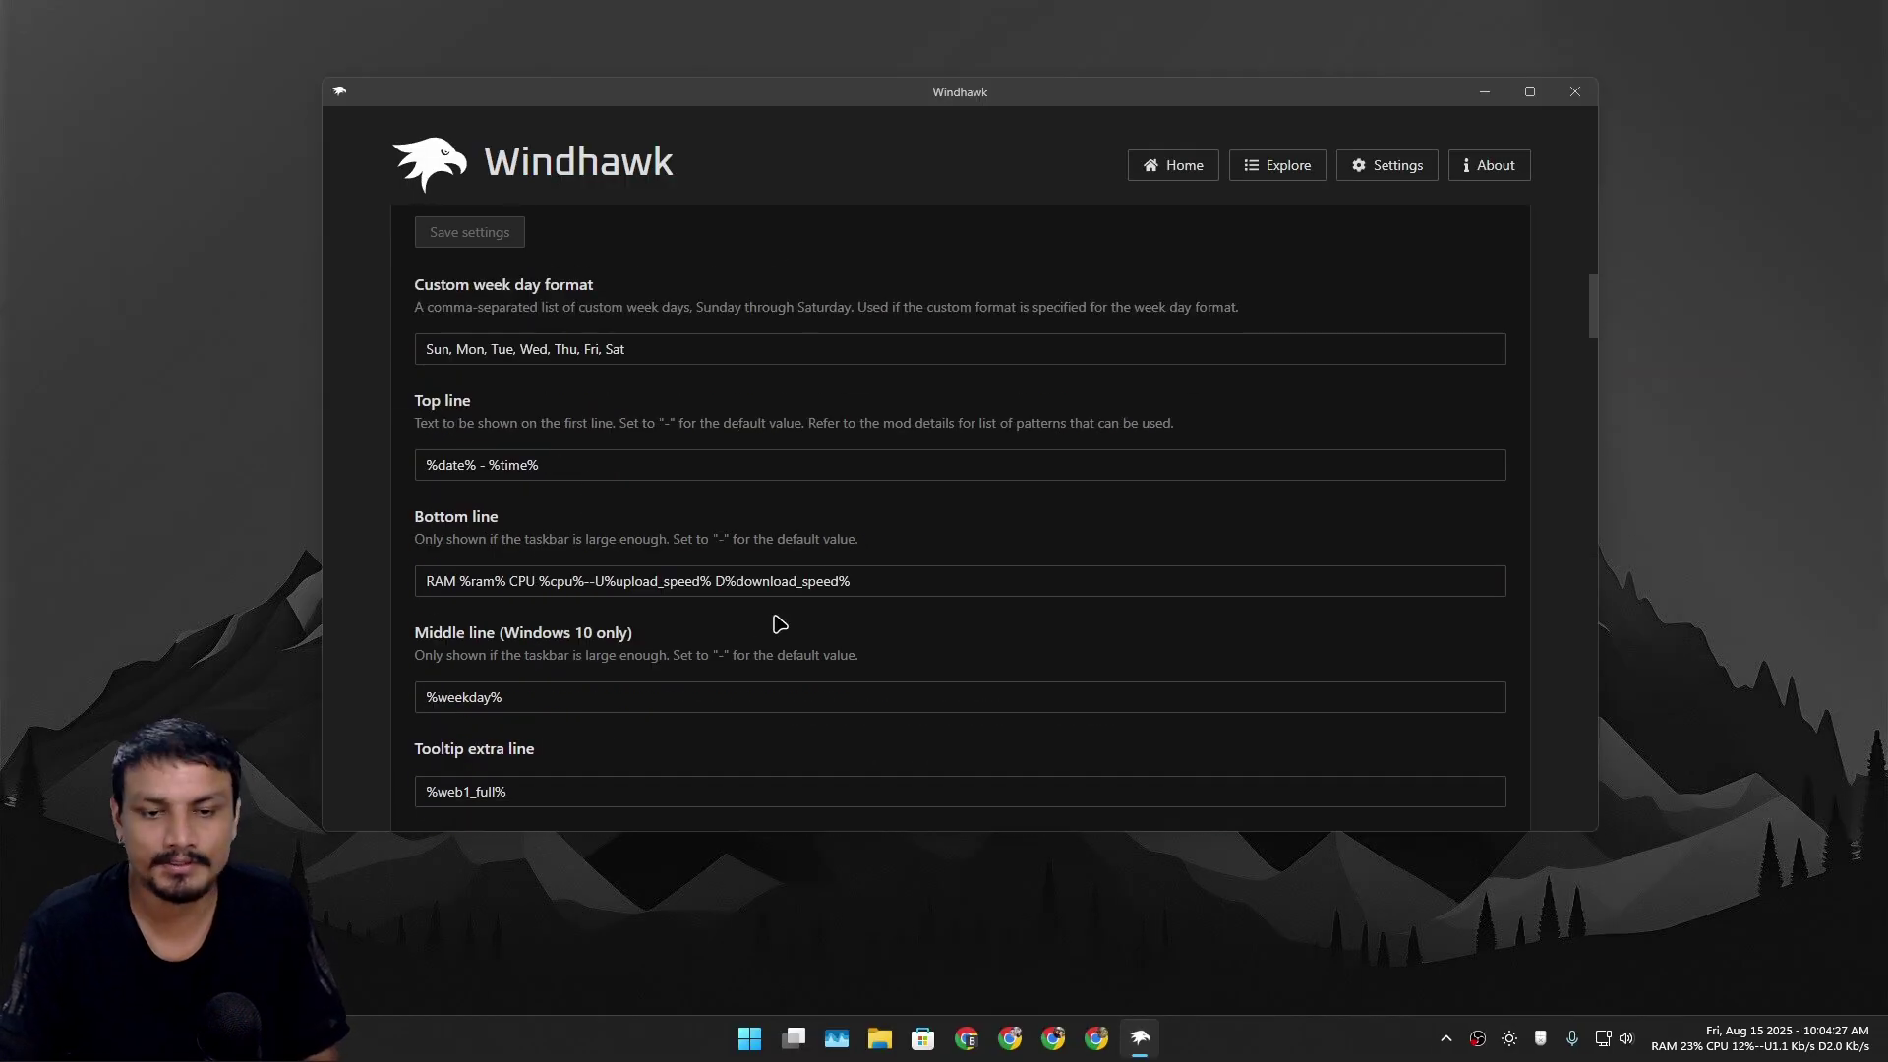
scroll(767, 634, up, 2)
scroll(754, 645, up, 1)
click(581, 532)
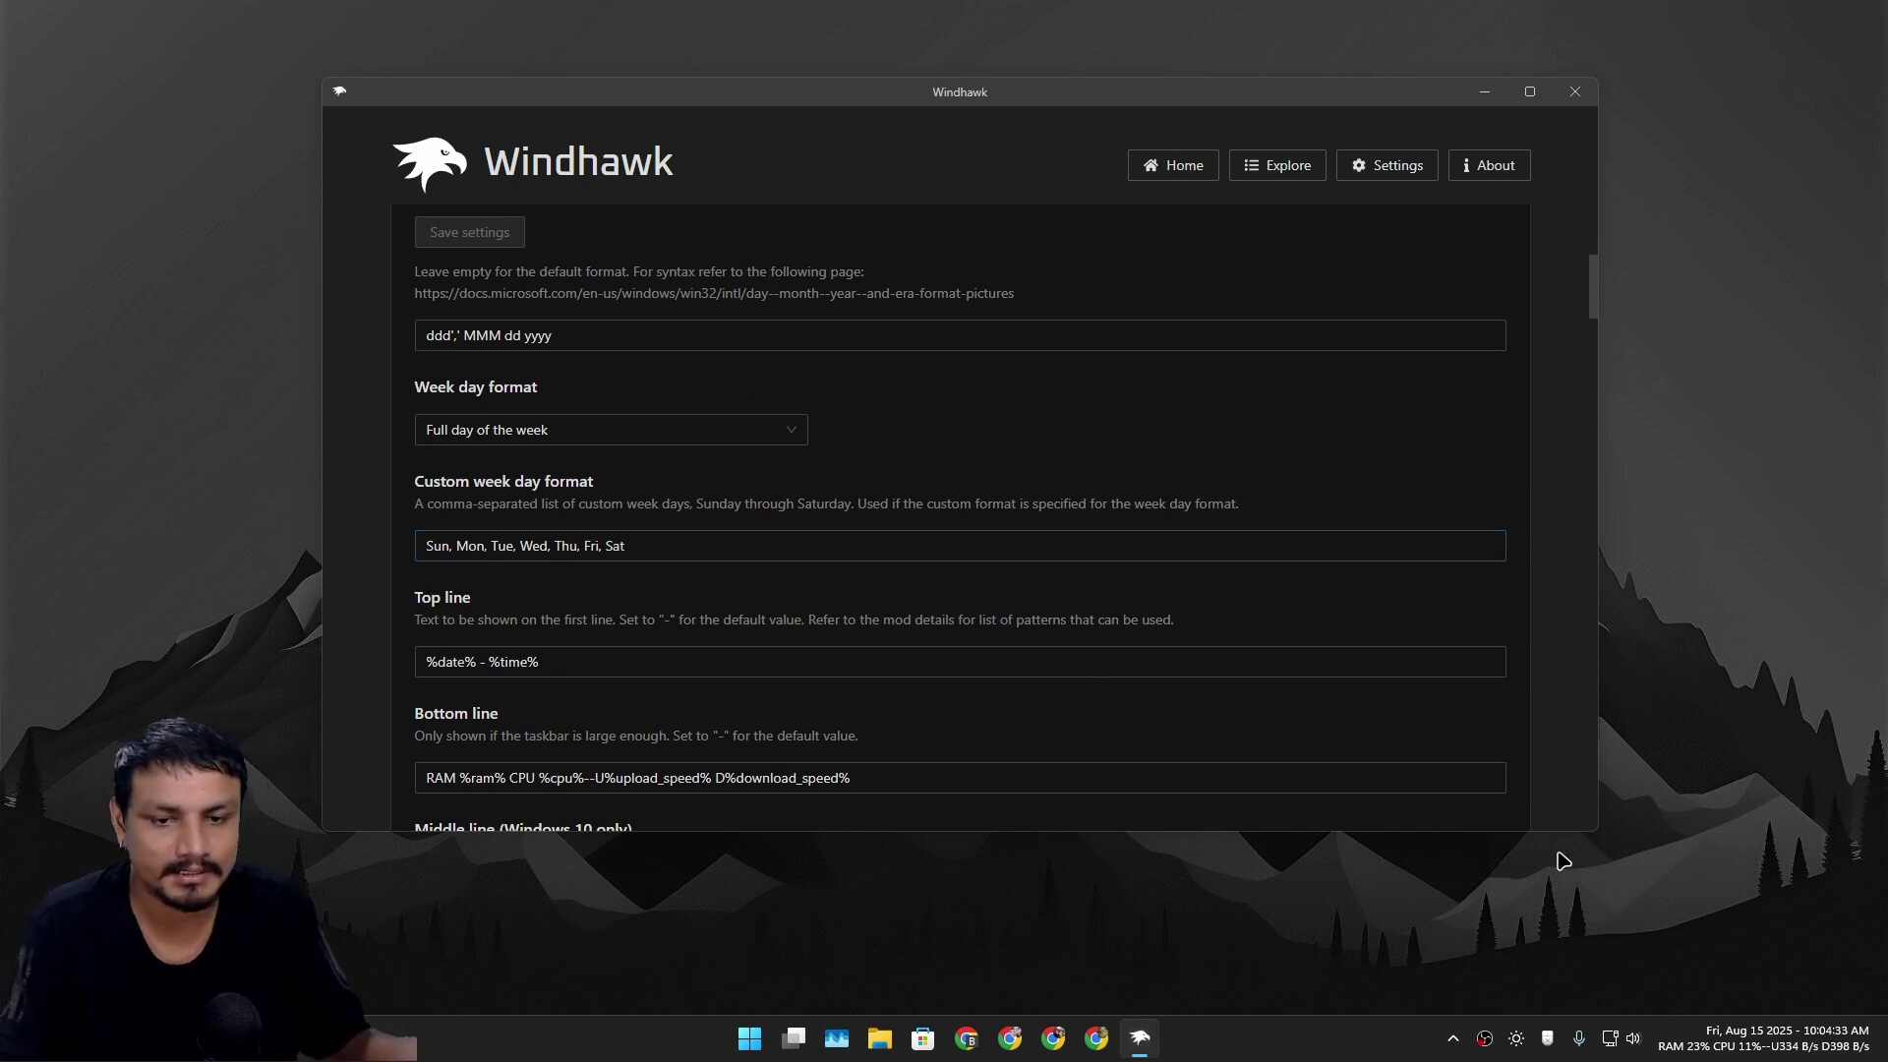
scroll(614, 658, down, 13)
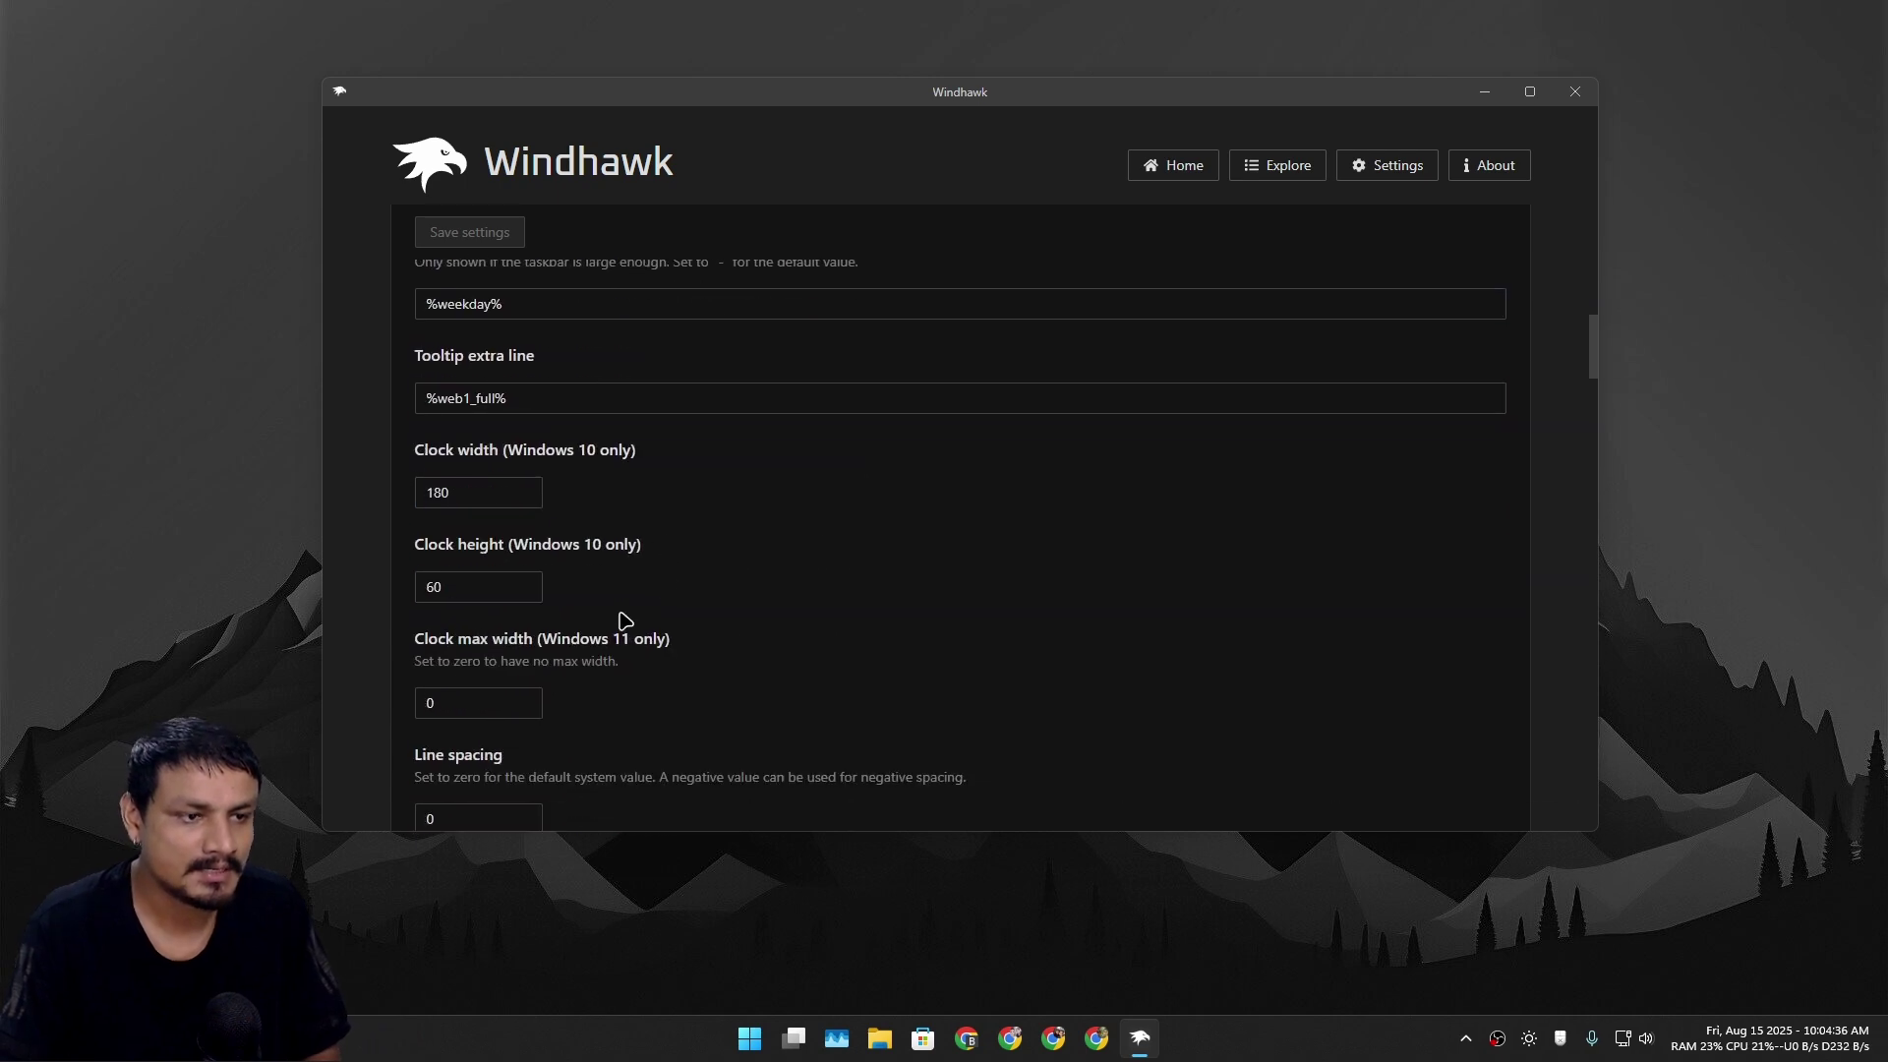
scroll(618, 630, up, 15)
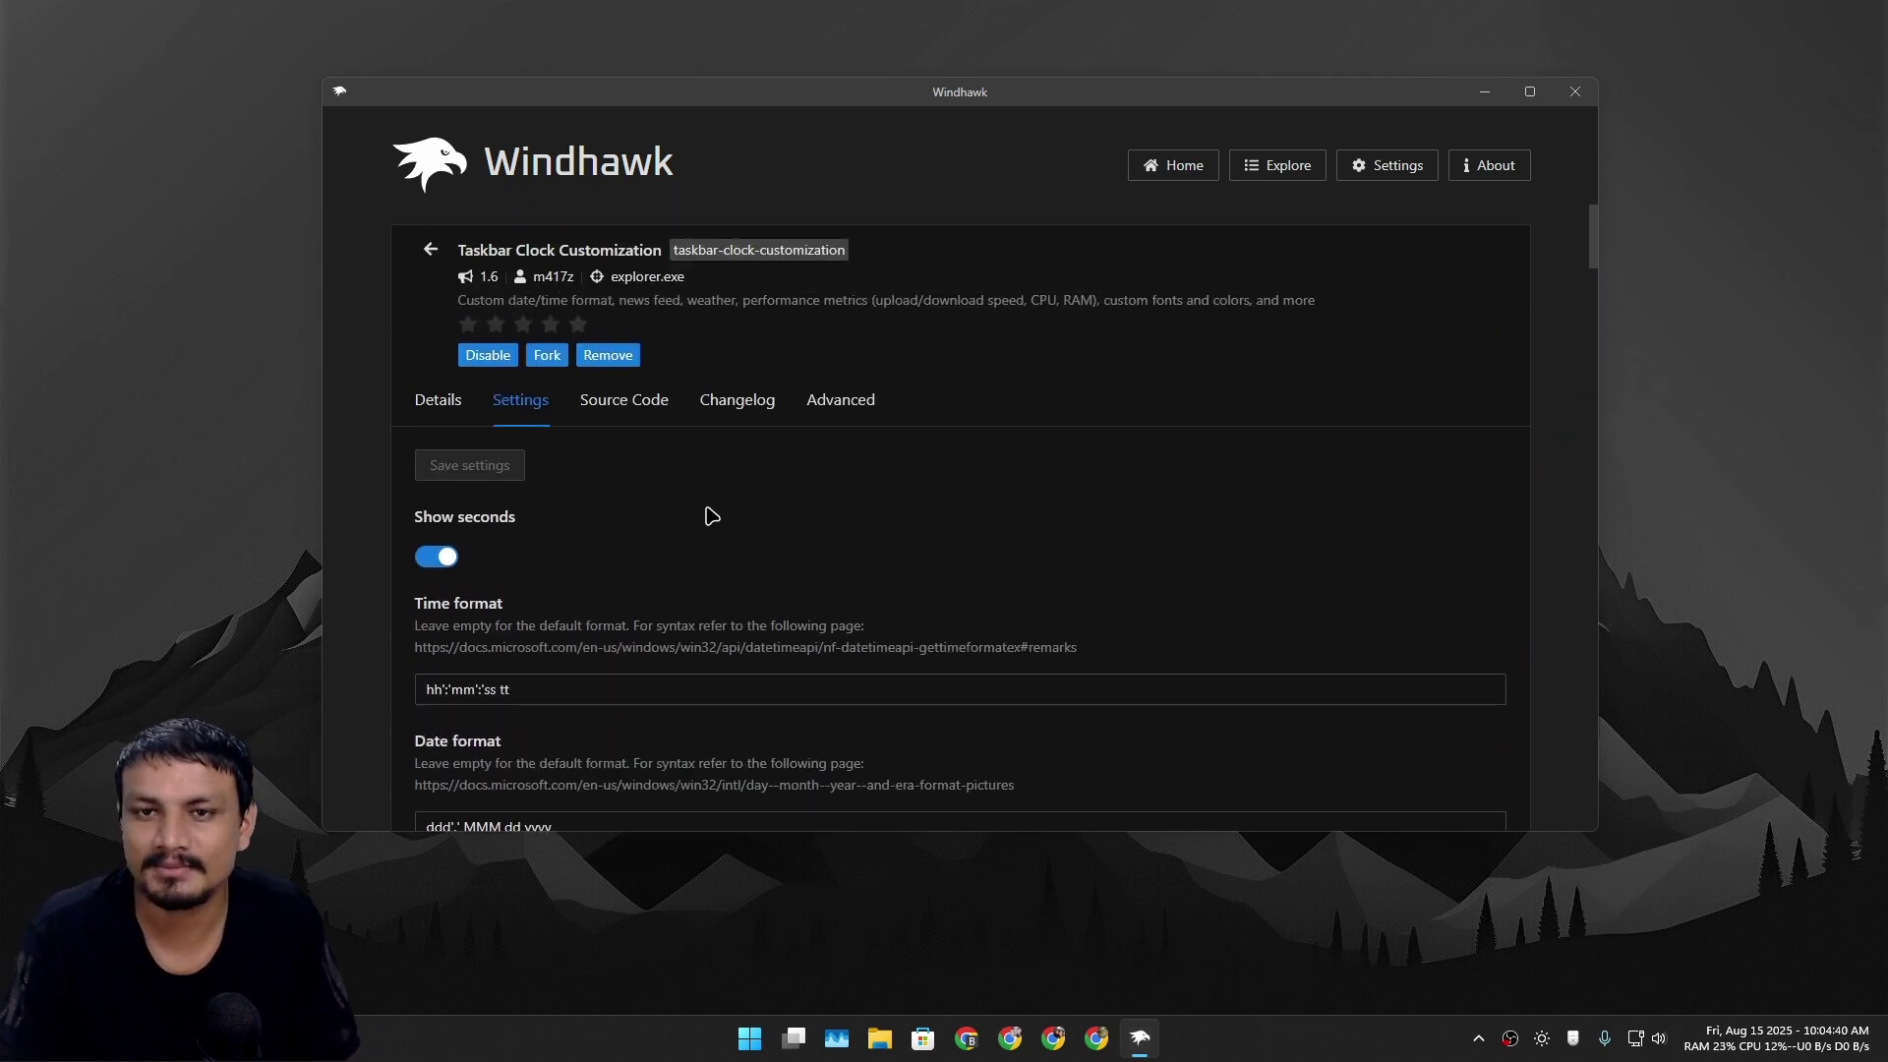
- Scroll the mod's Details page down to the Available patterns list
click(441, 422)
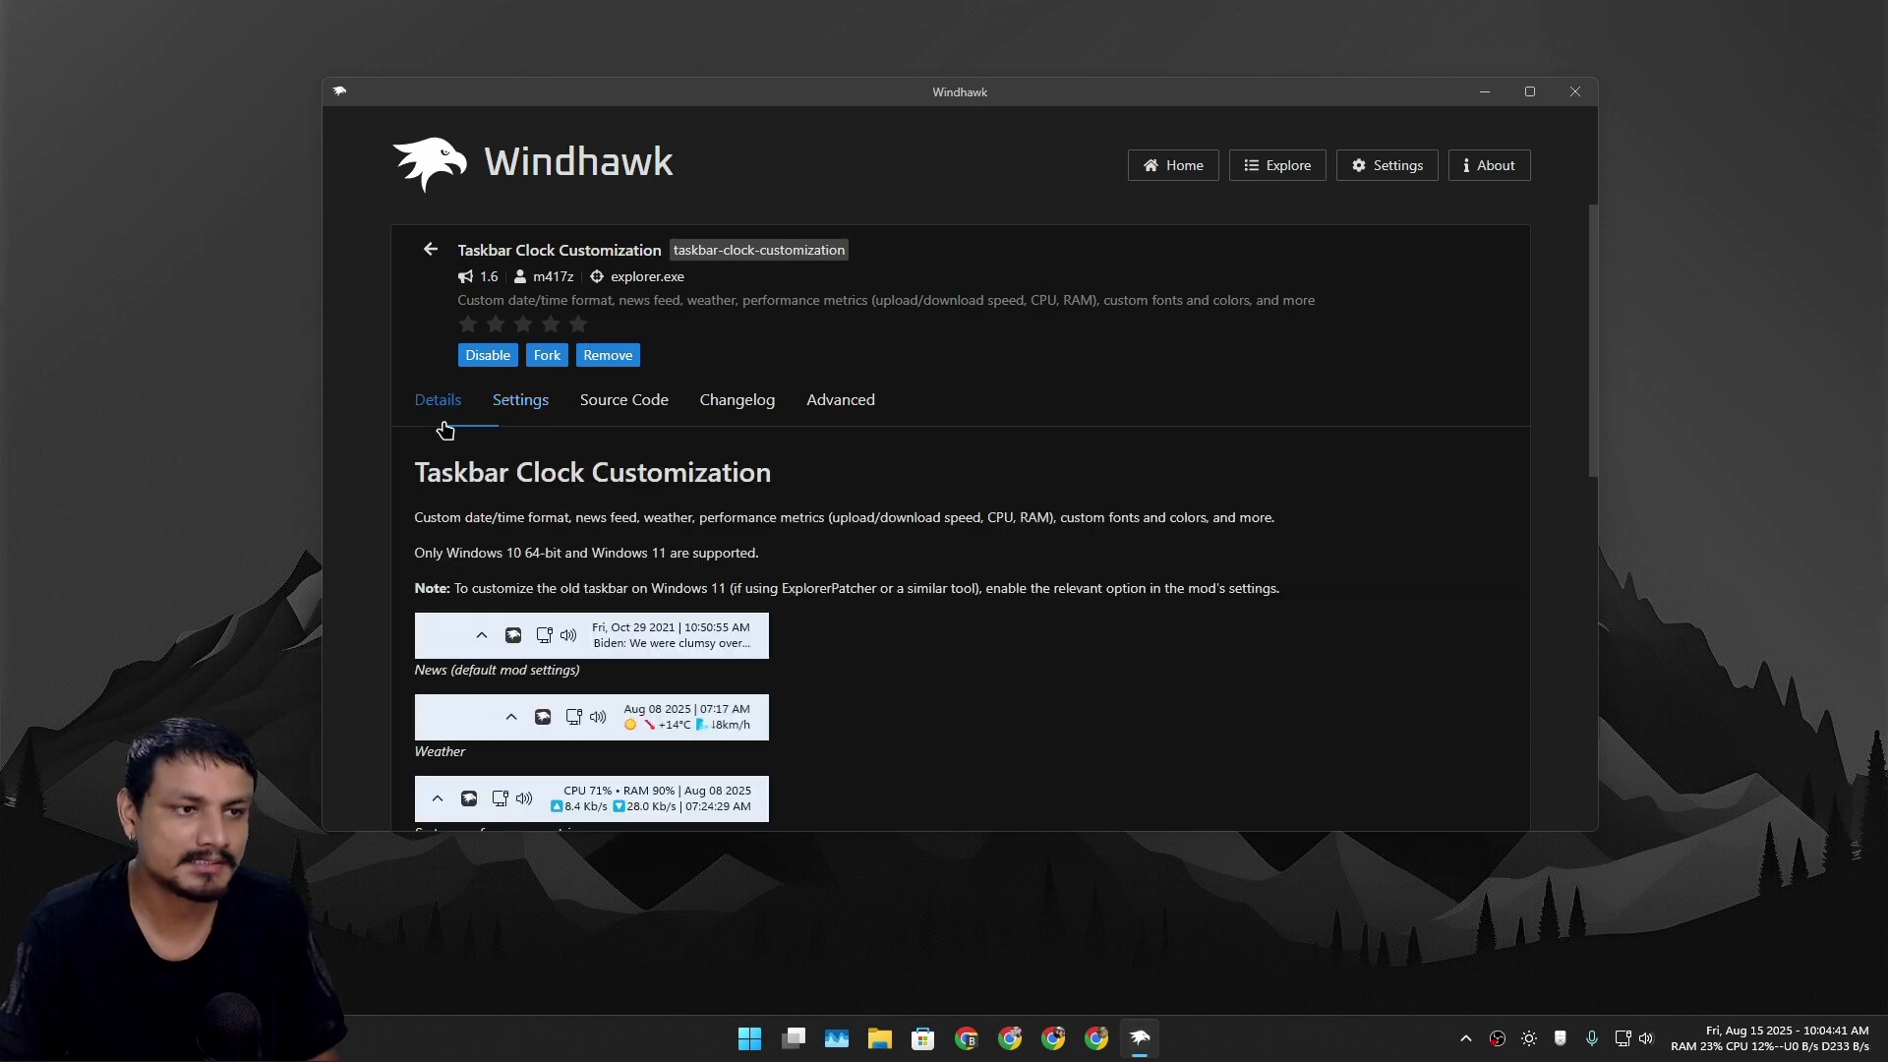
click(516, 410)
scroll(601, 563, down, 5)
scroll(602, 564, up, 5)
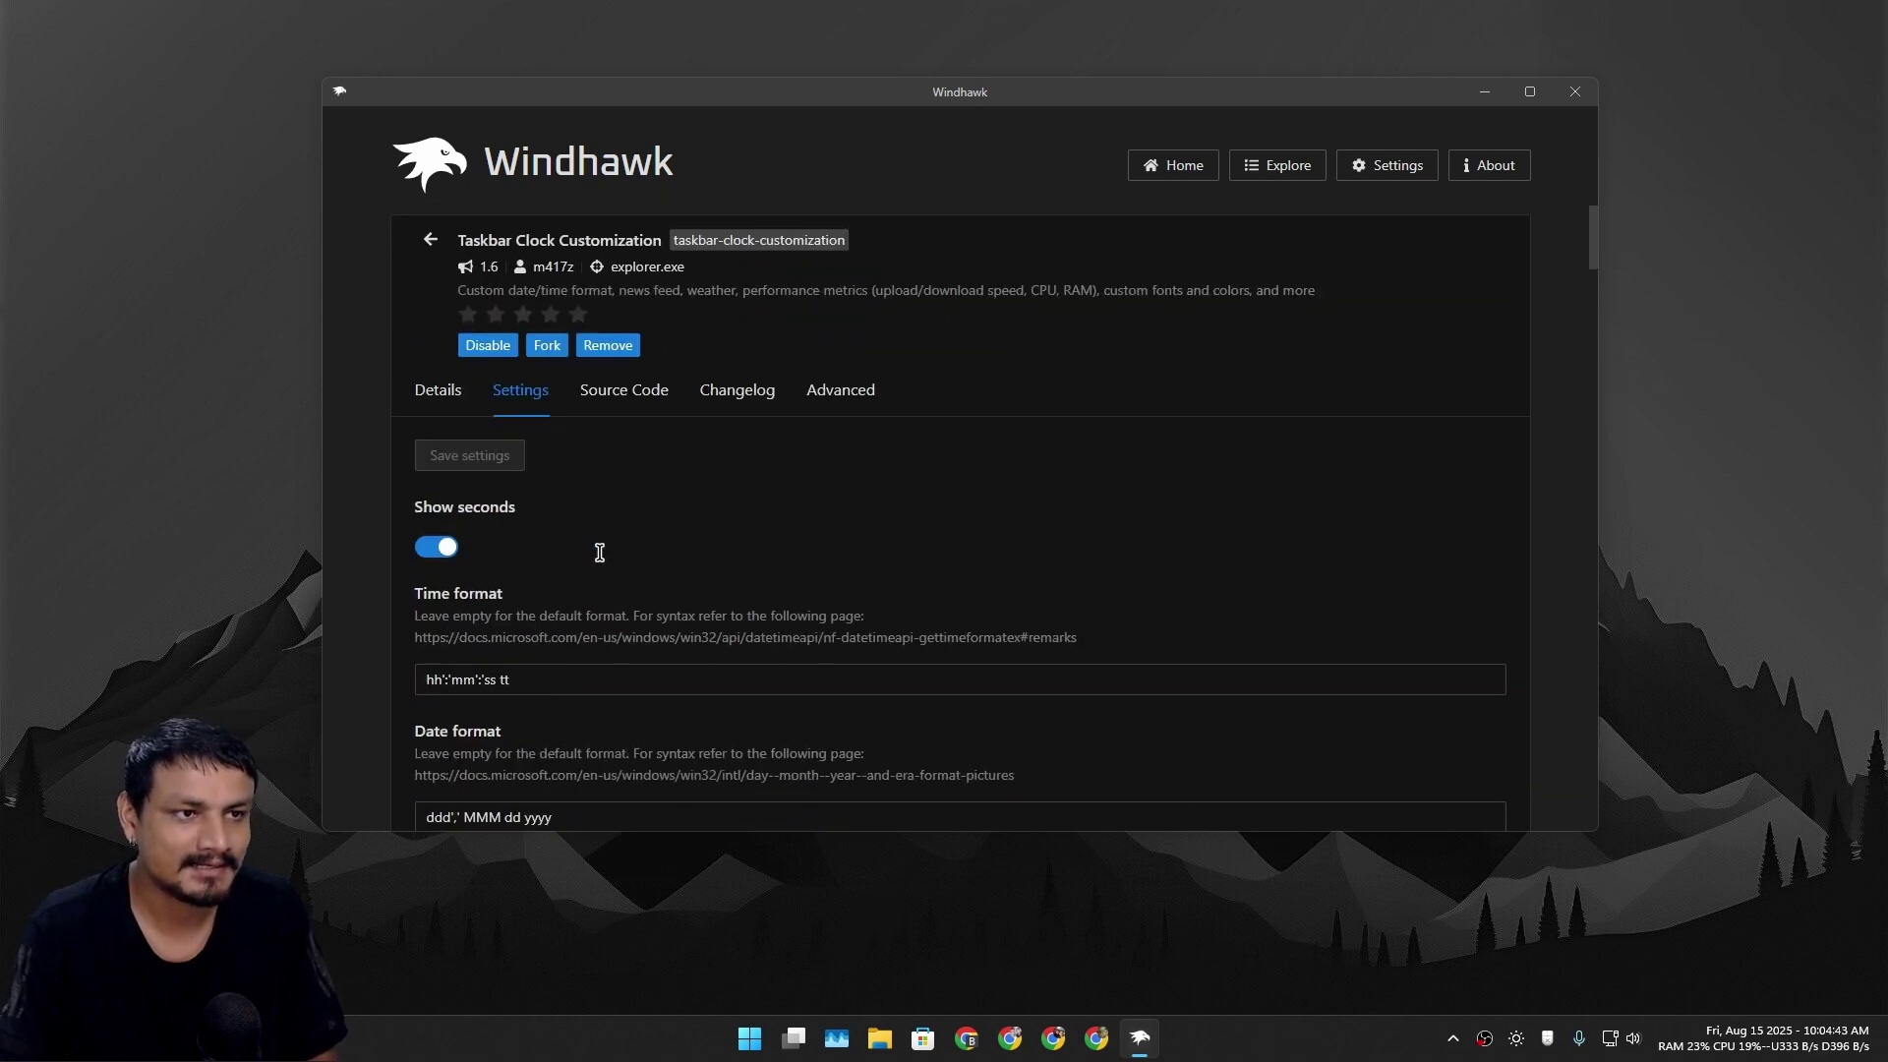
click(439, 411)
scroll(447, 393, down, 10)
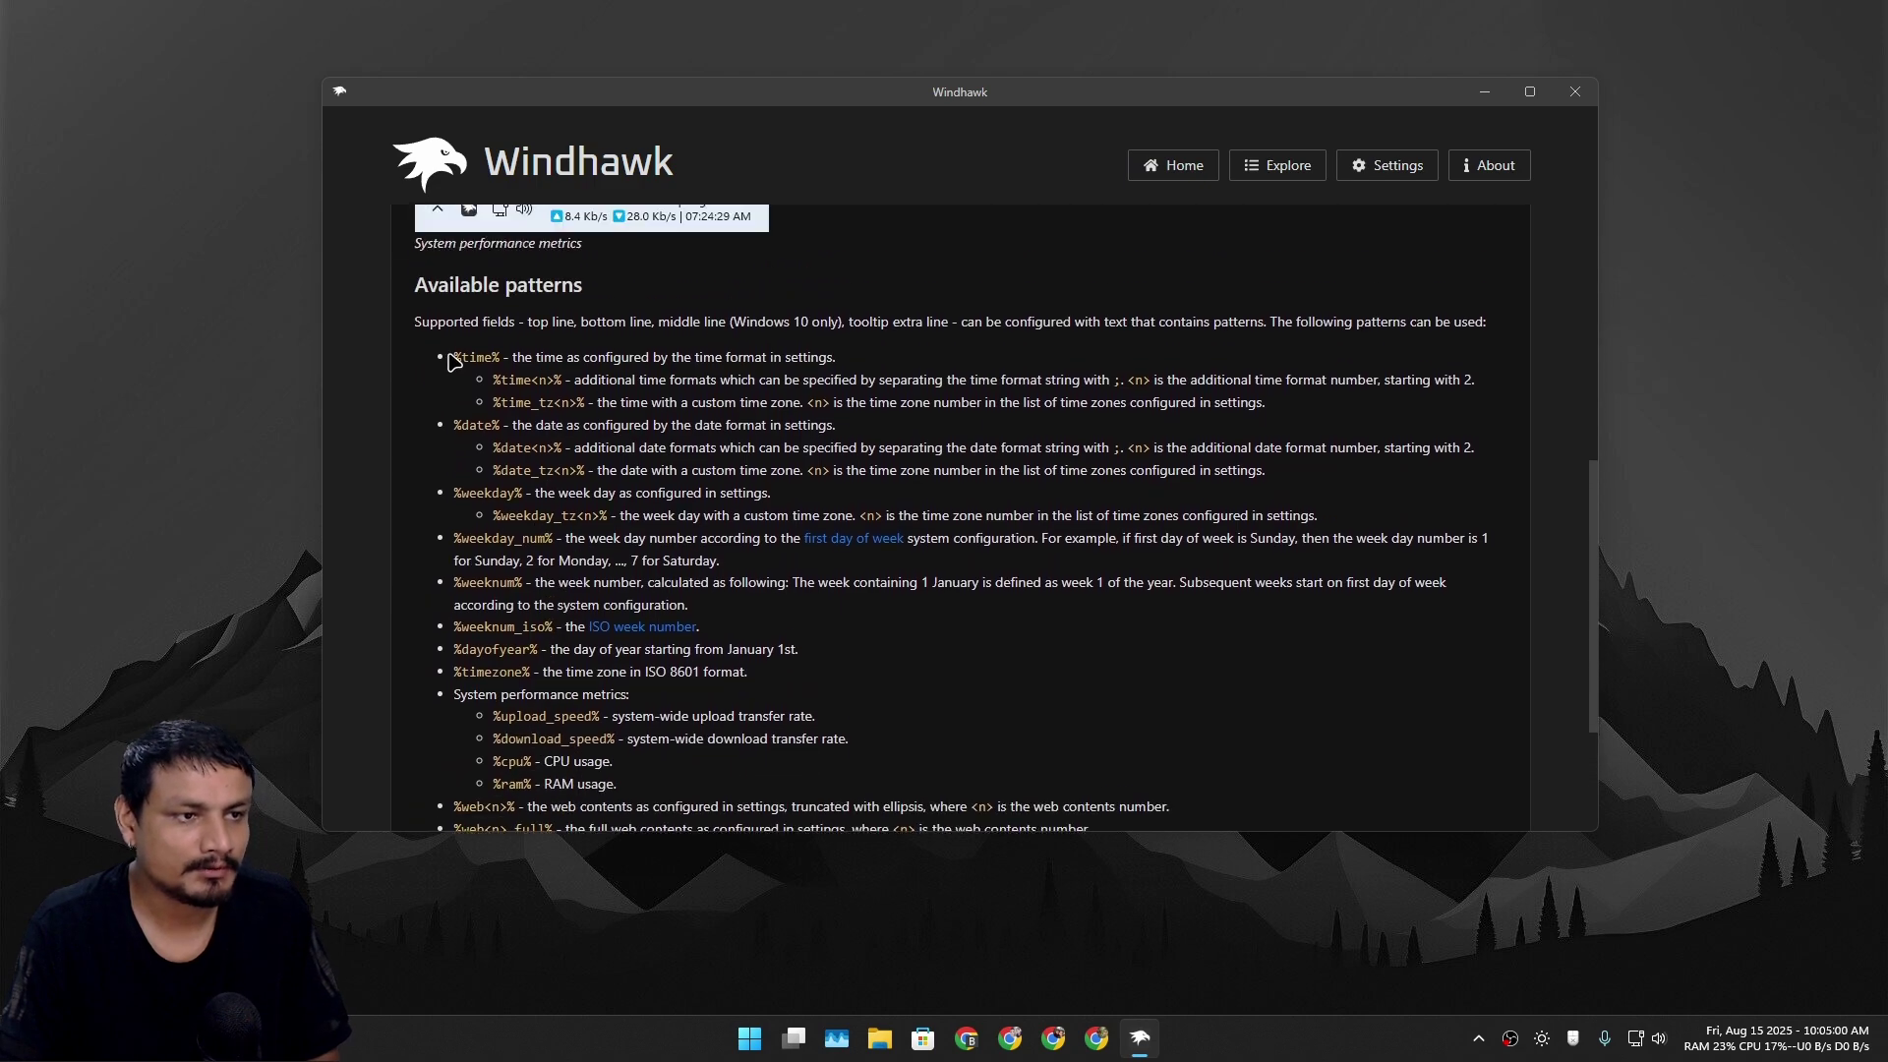
drag(447, 358, 689, 826)
scroll(540, 449, down, 3)
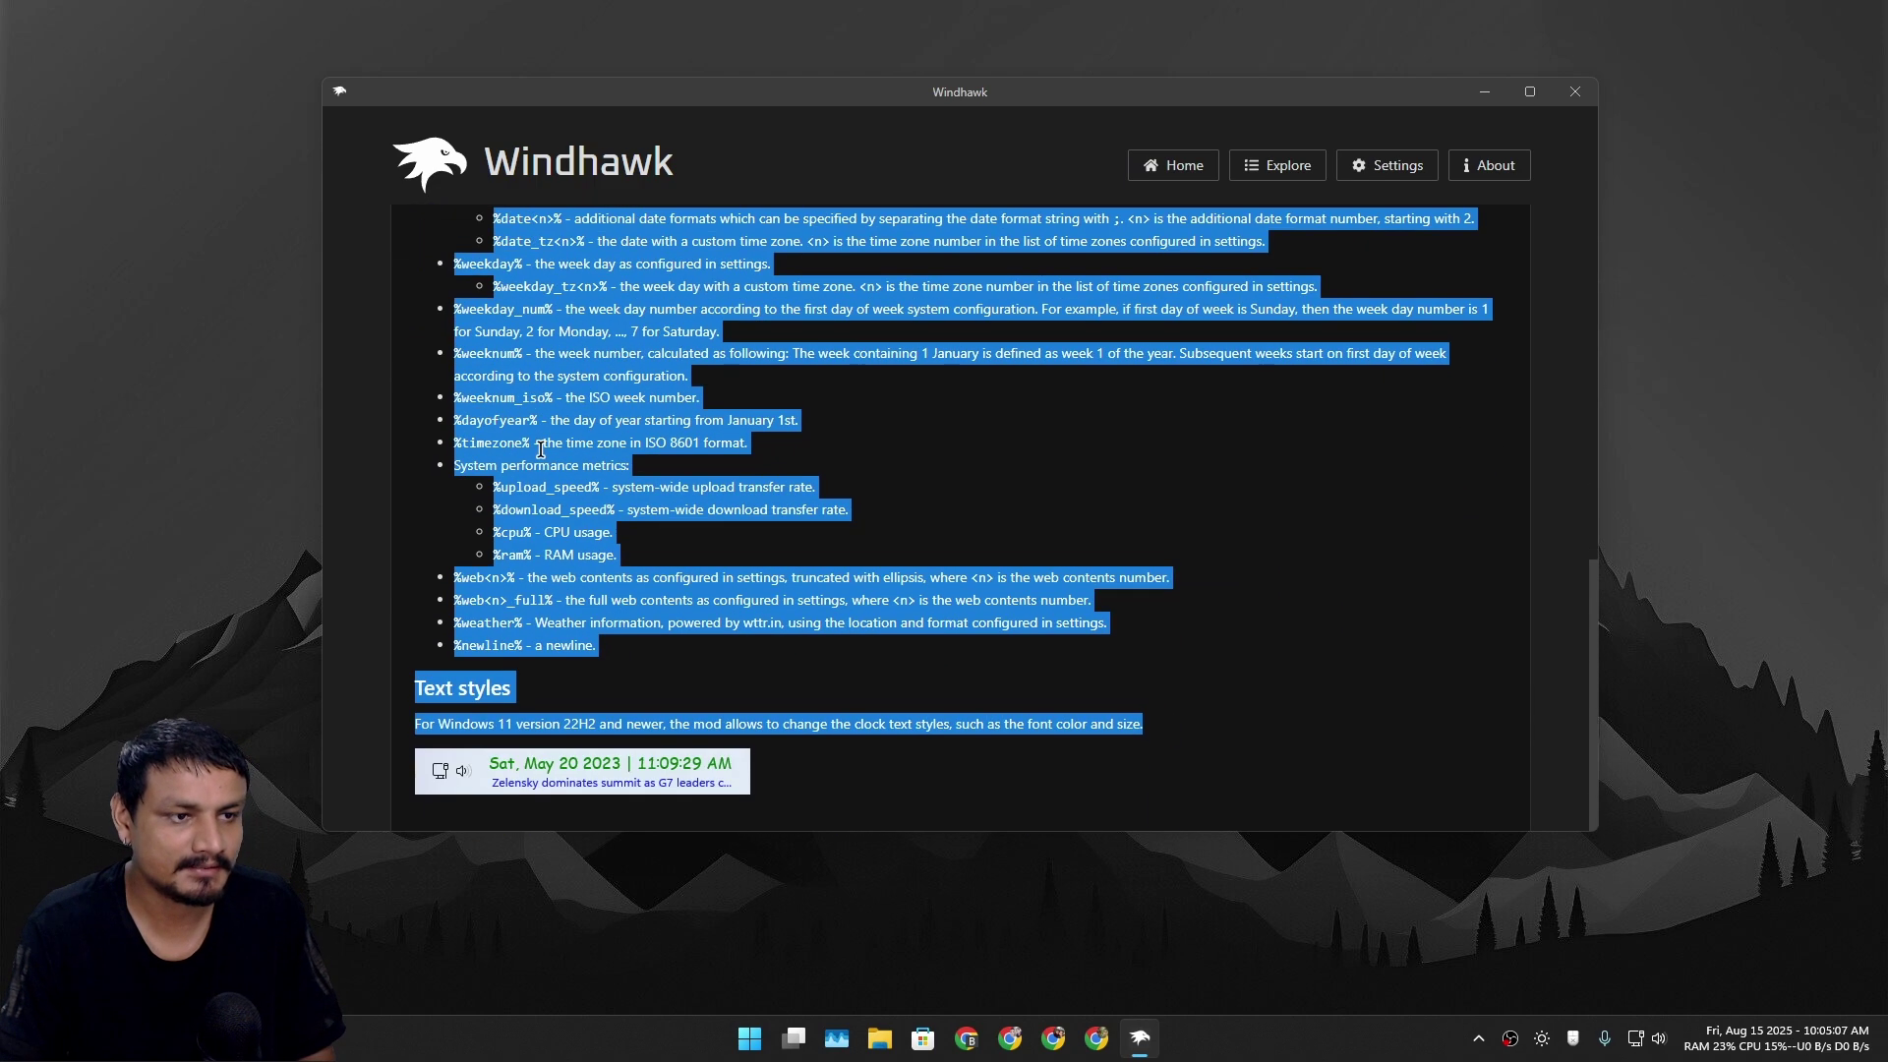
scroll(541, 449, up, 10)
scroll(580, 531, down, 5)
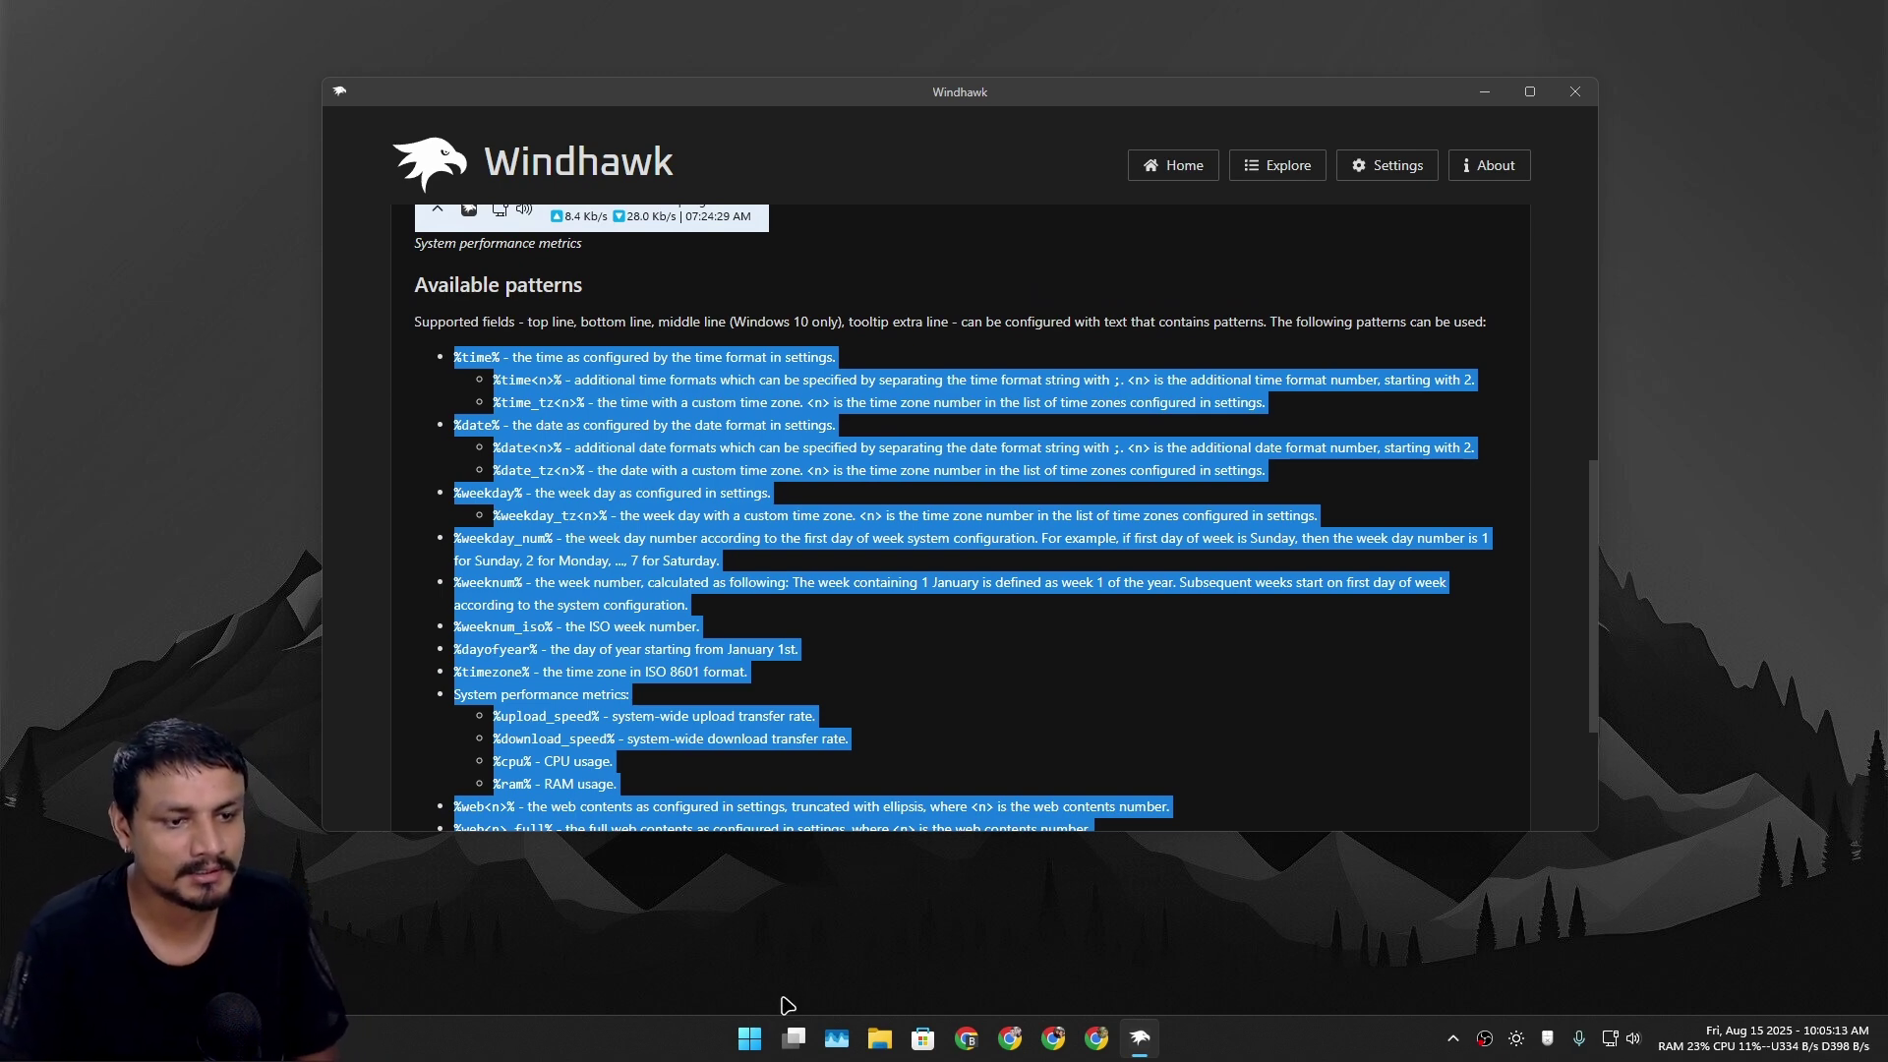
- Launch Notepad from Start search and select the upload, download, CPU and RAM patterns
click(749, 1037)
click(743, 501)
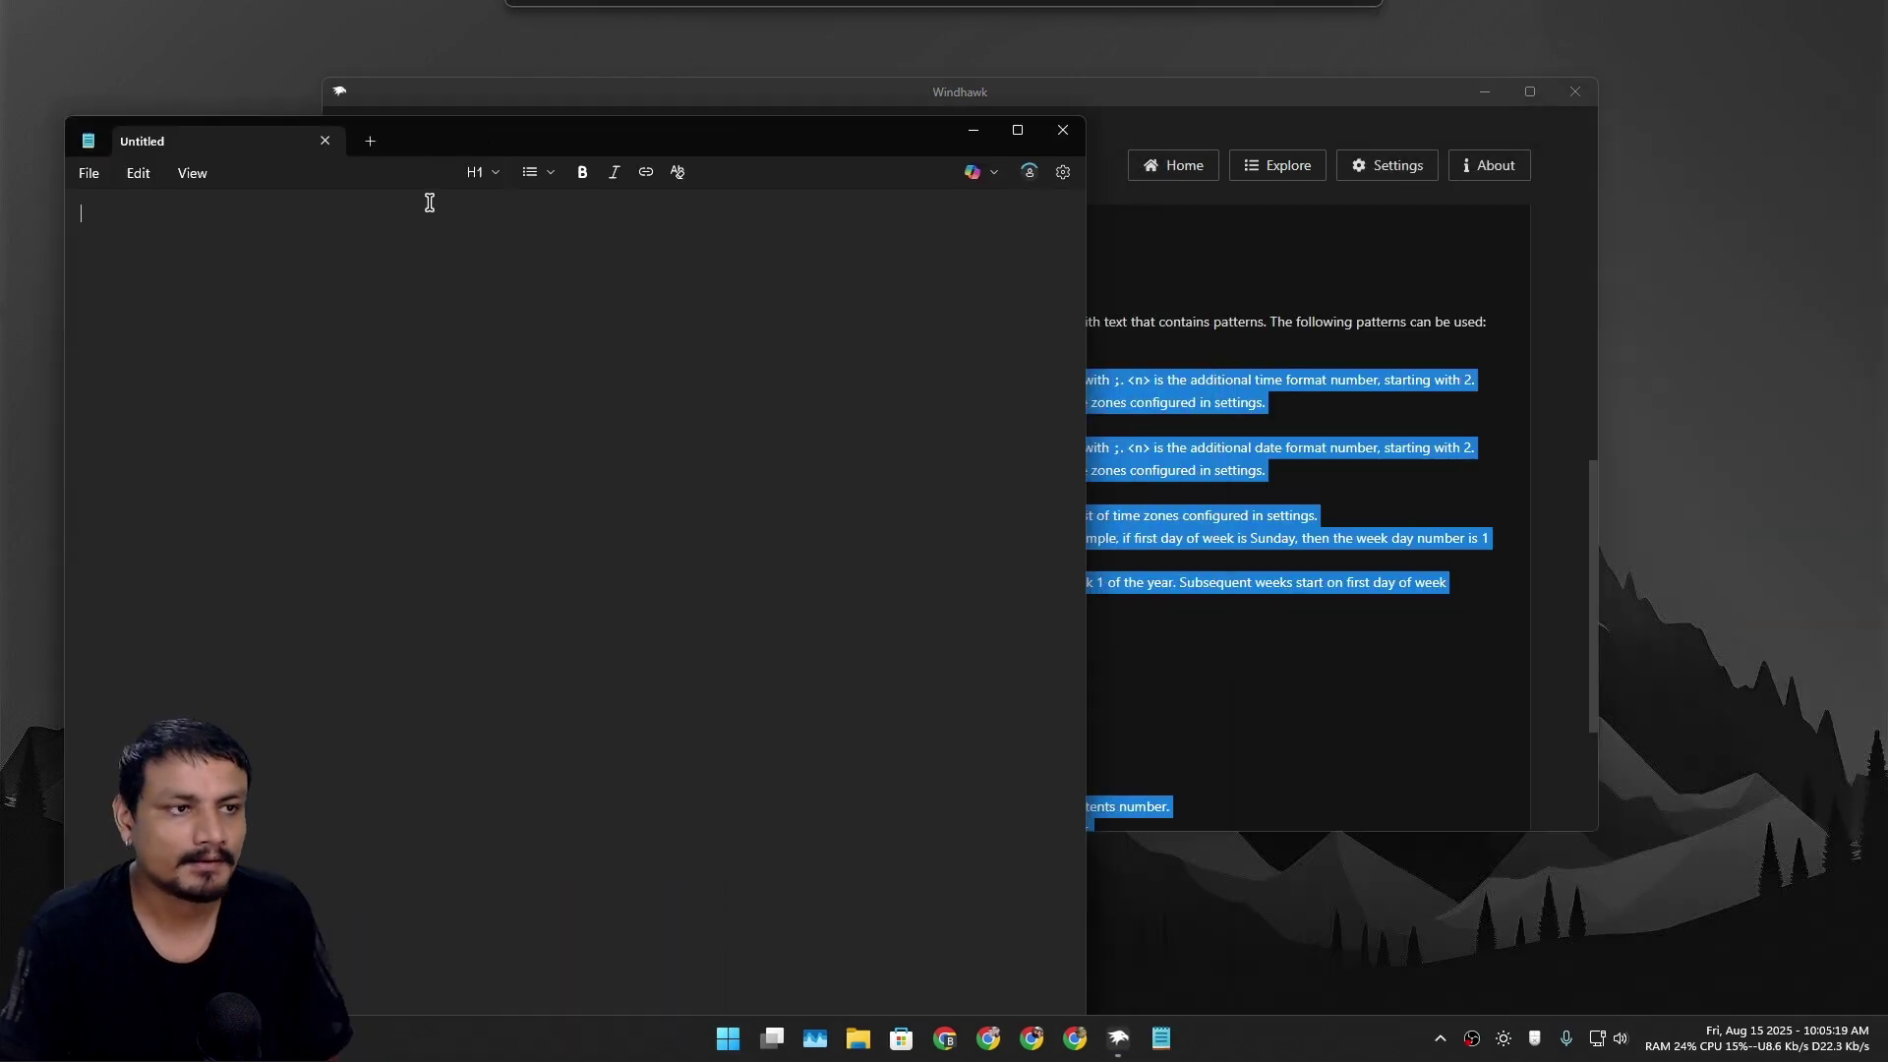
right_click(261, 267)
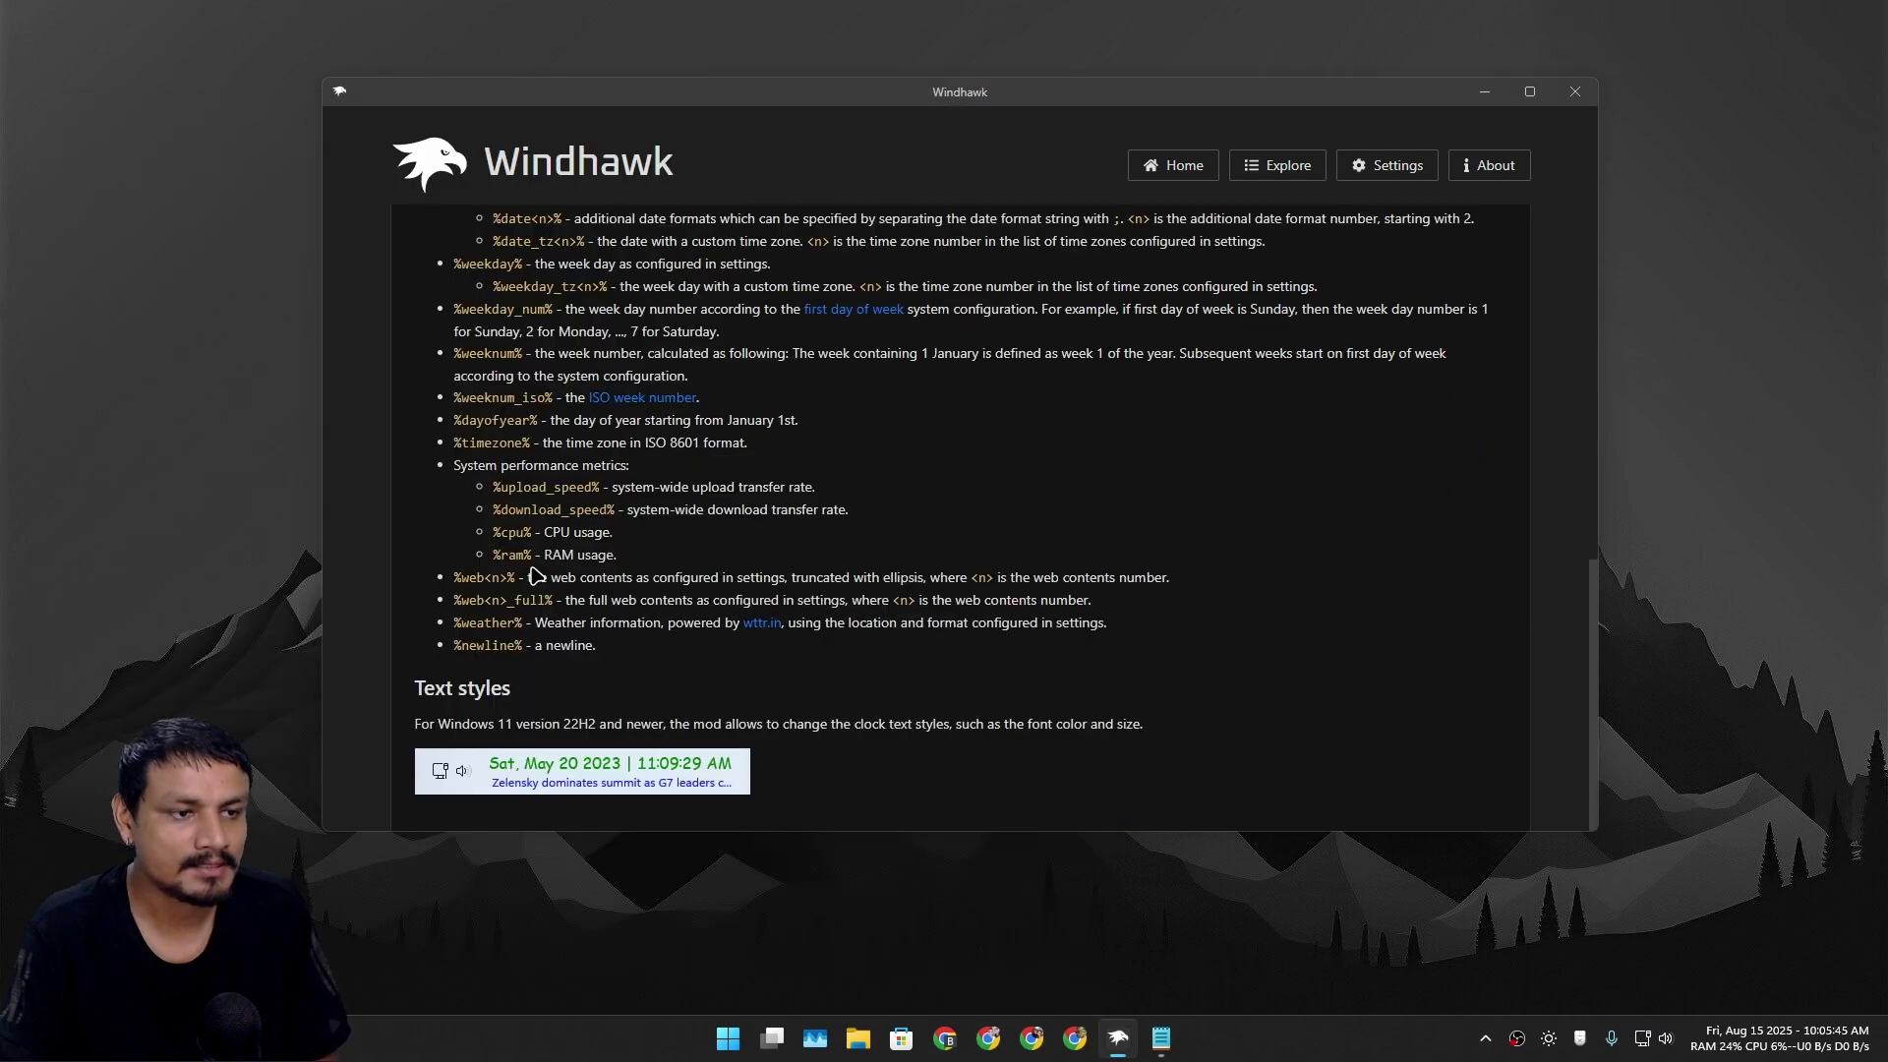
drag(496, 556, 492, 488)
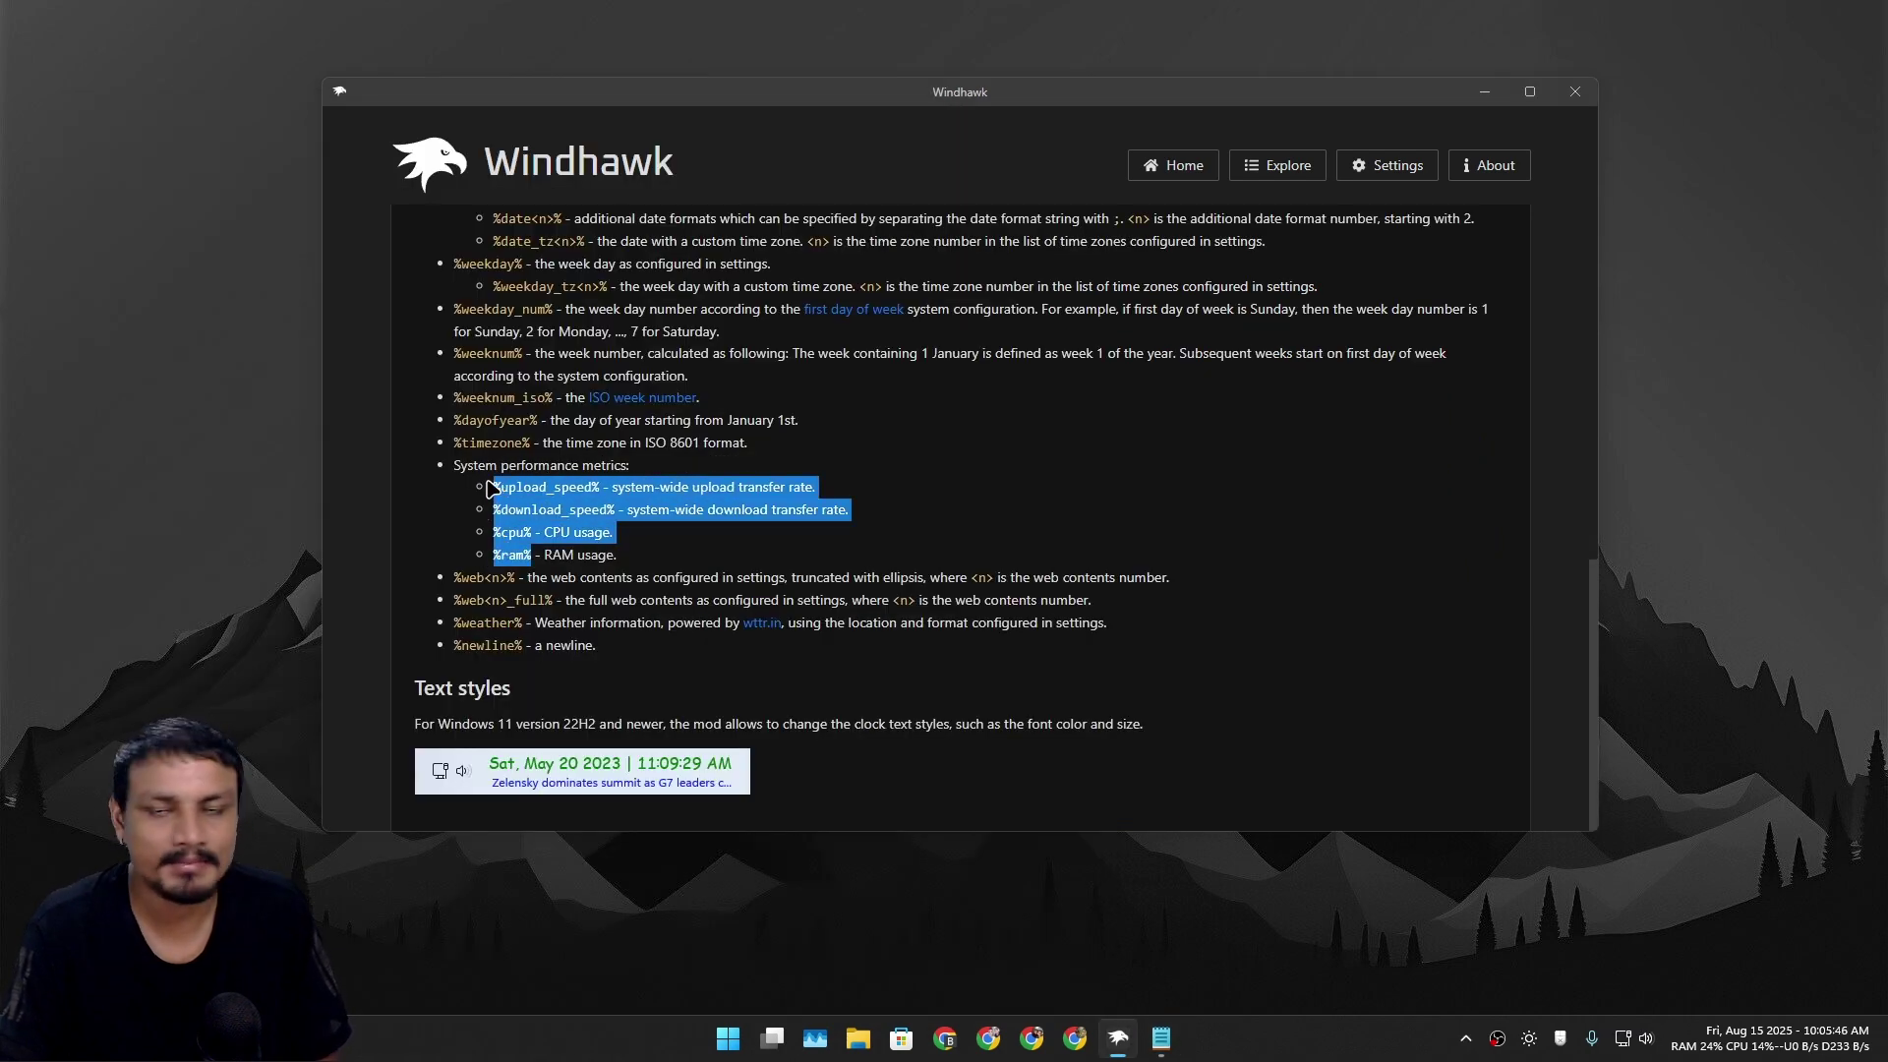
click(528, 513)
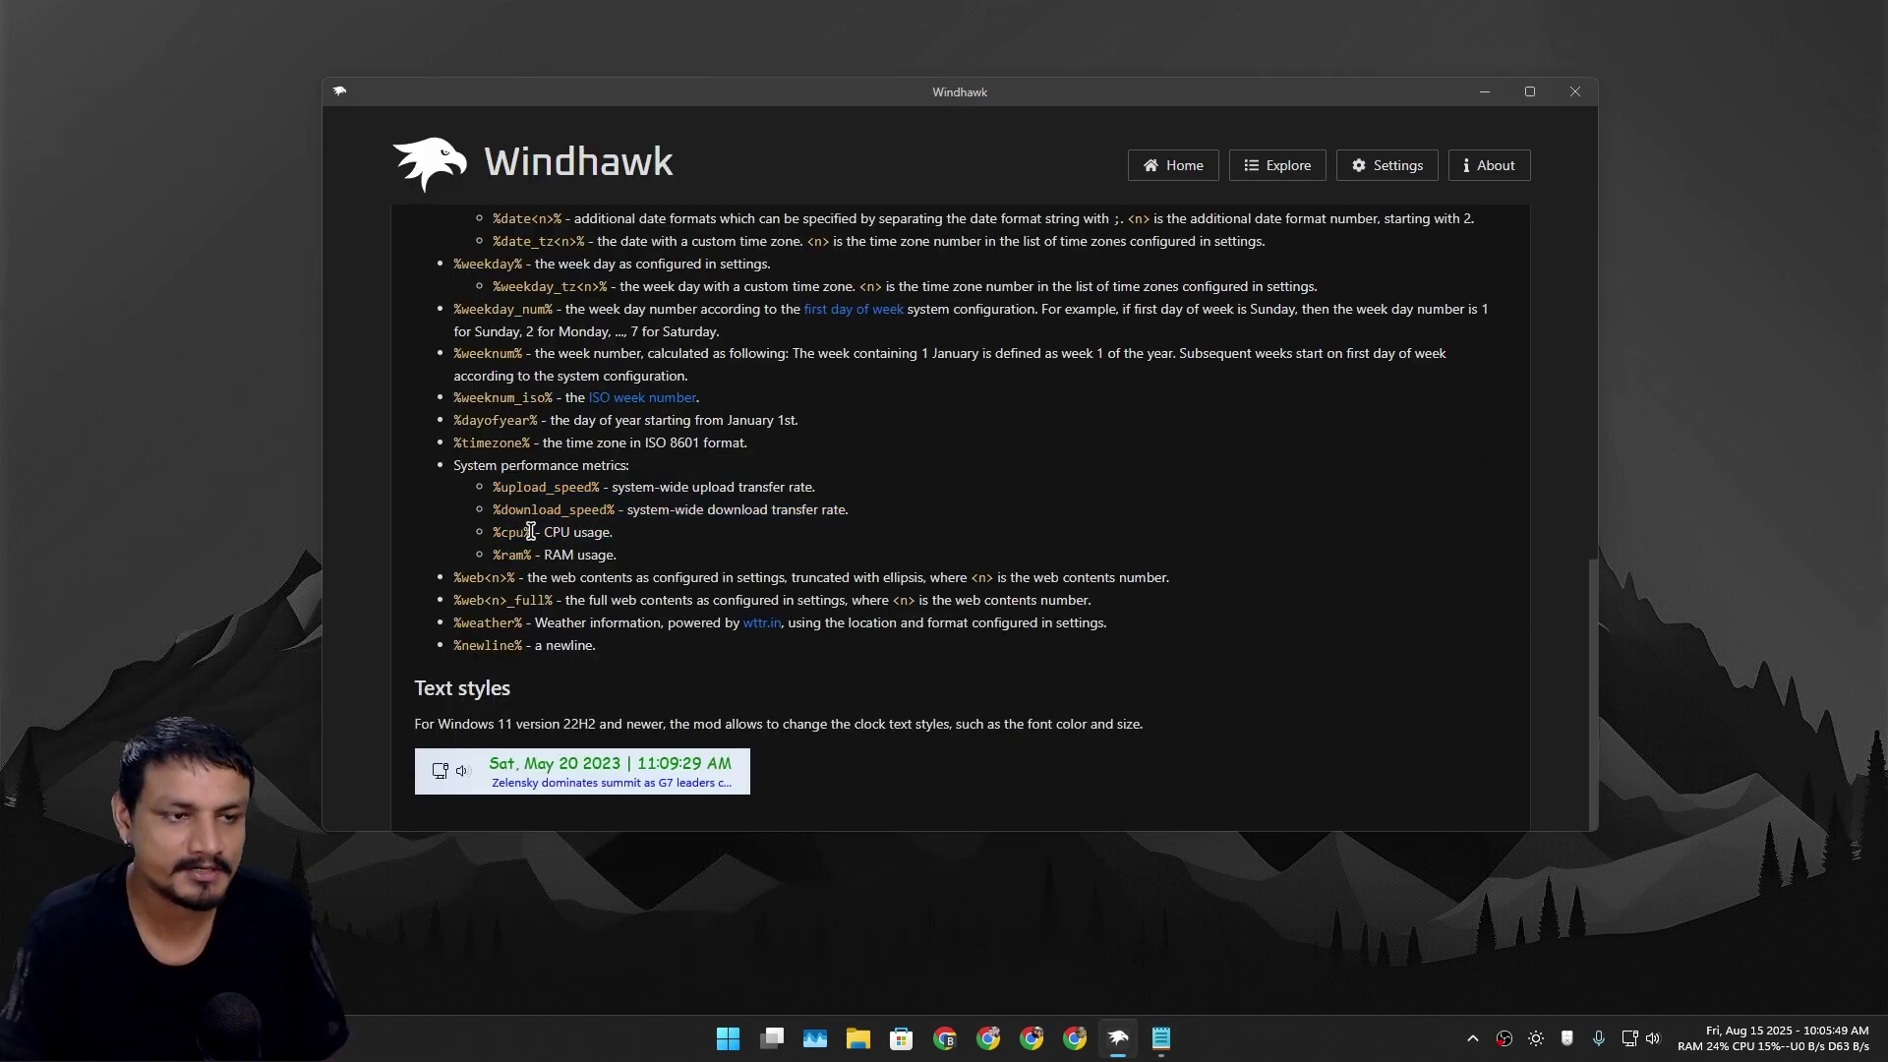
click(1161, 1037)
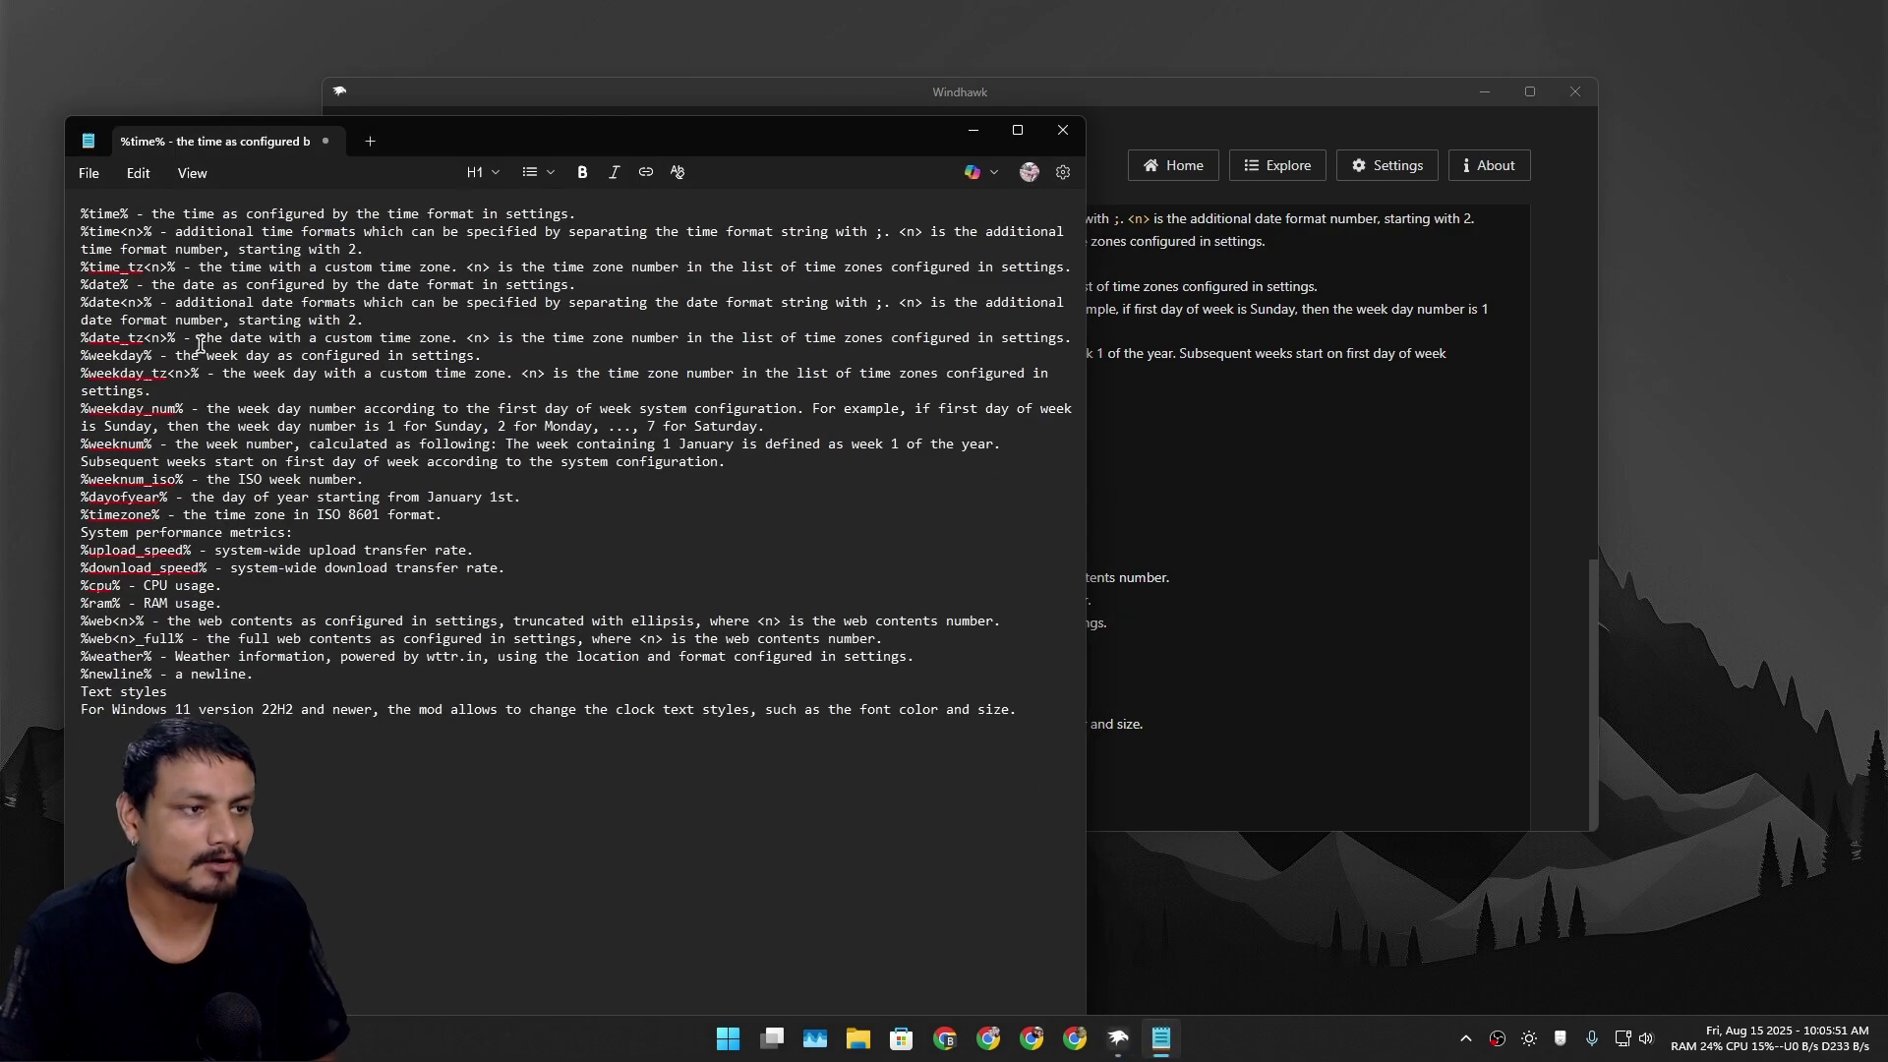
click(973, 129)
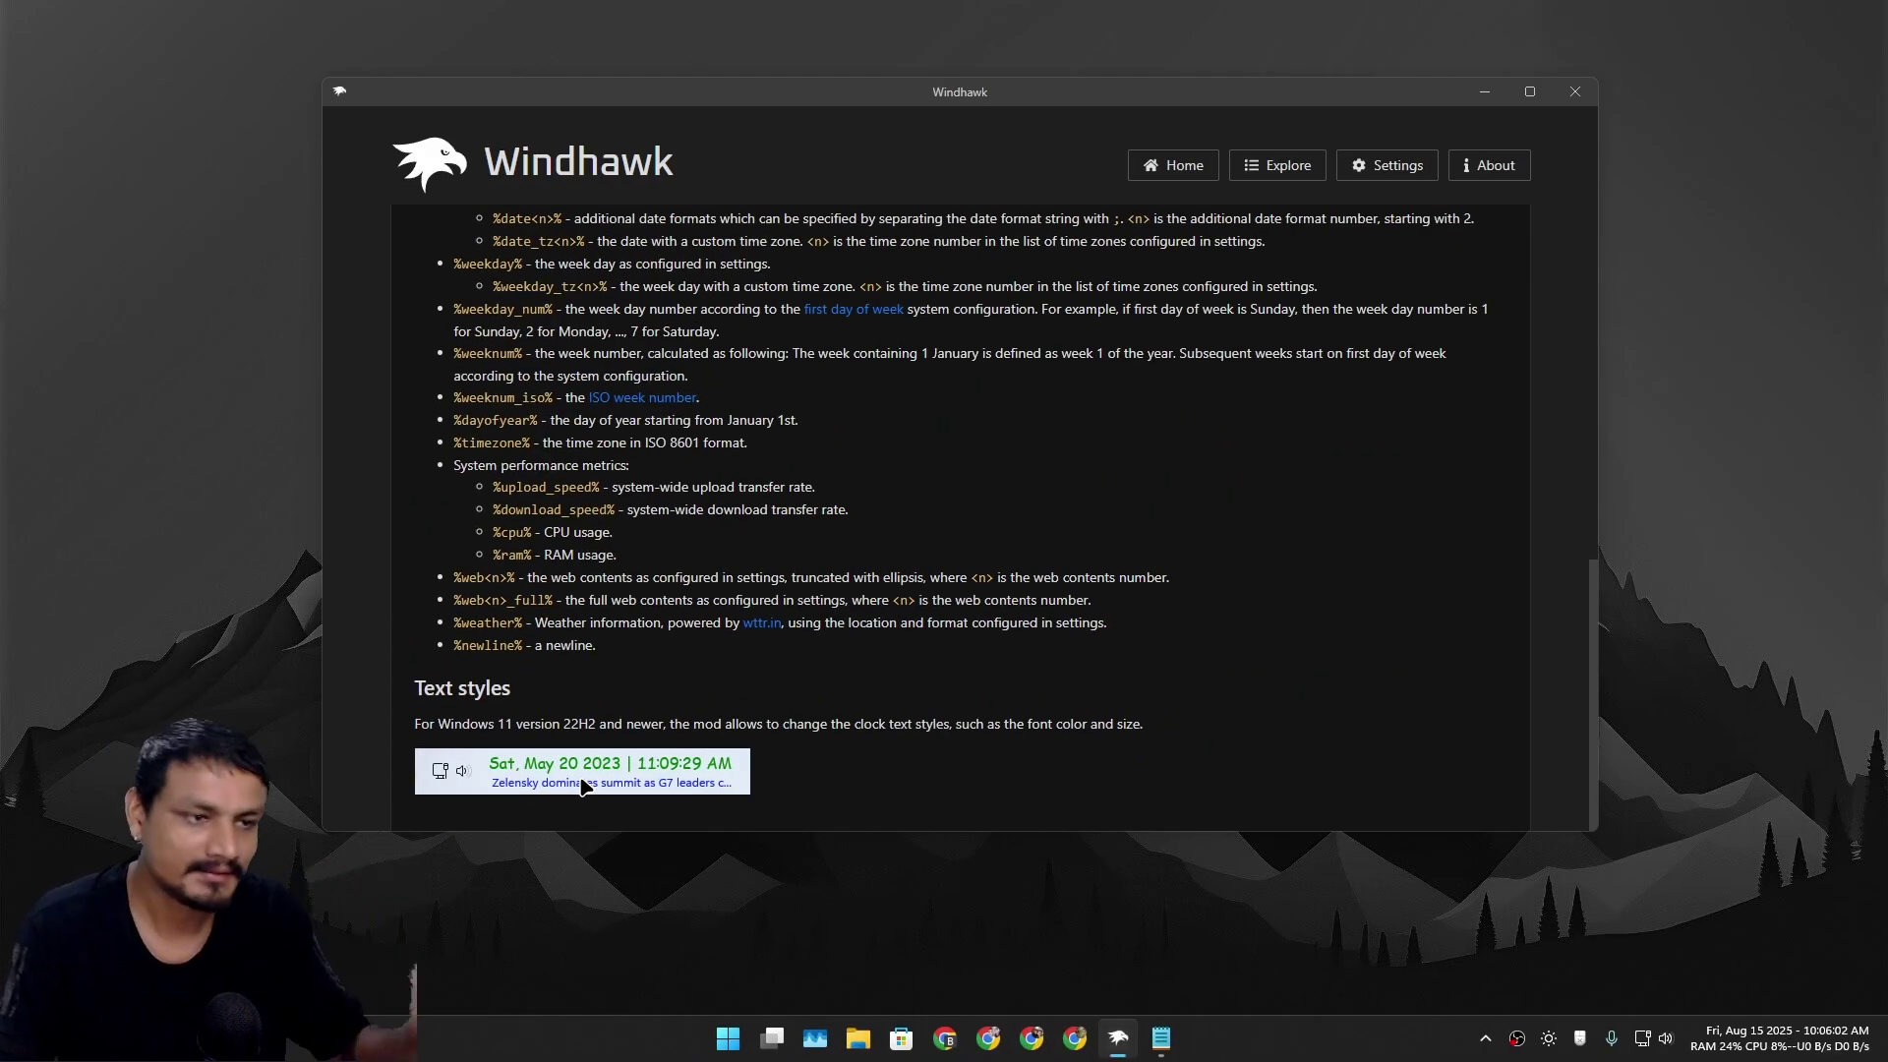
- Change the Time format's hh hours to HH for 24-hour time and save the settings
scroll(590, 688, up, 15)
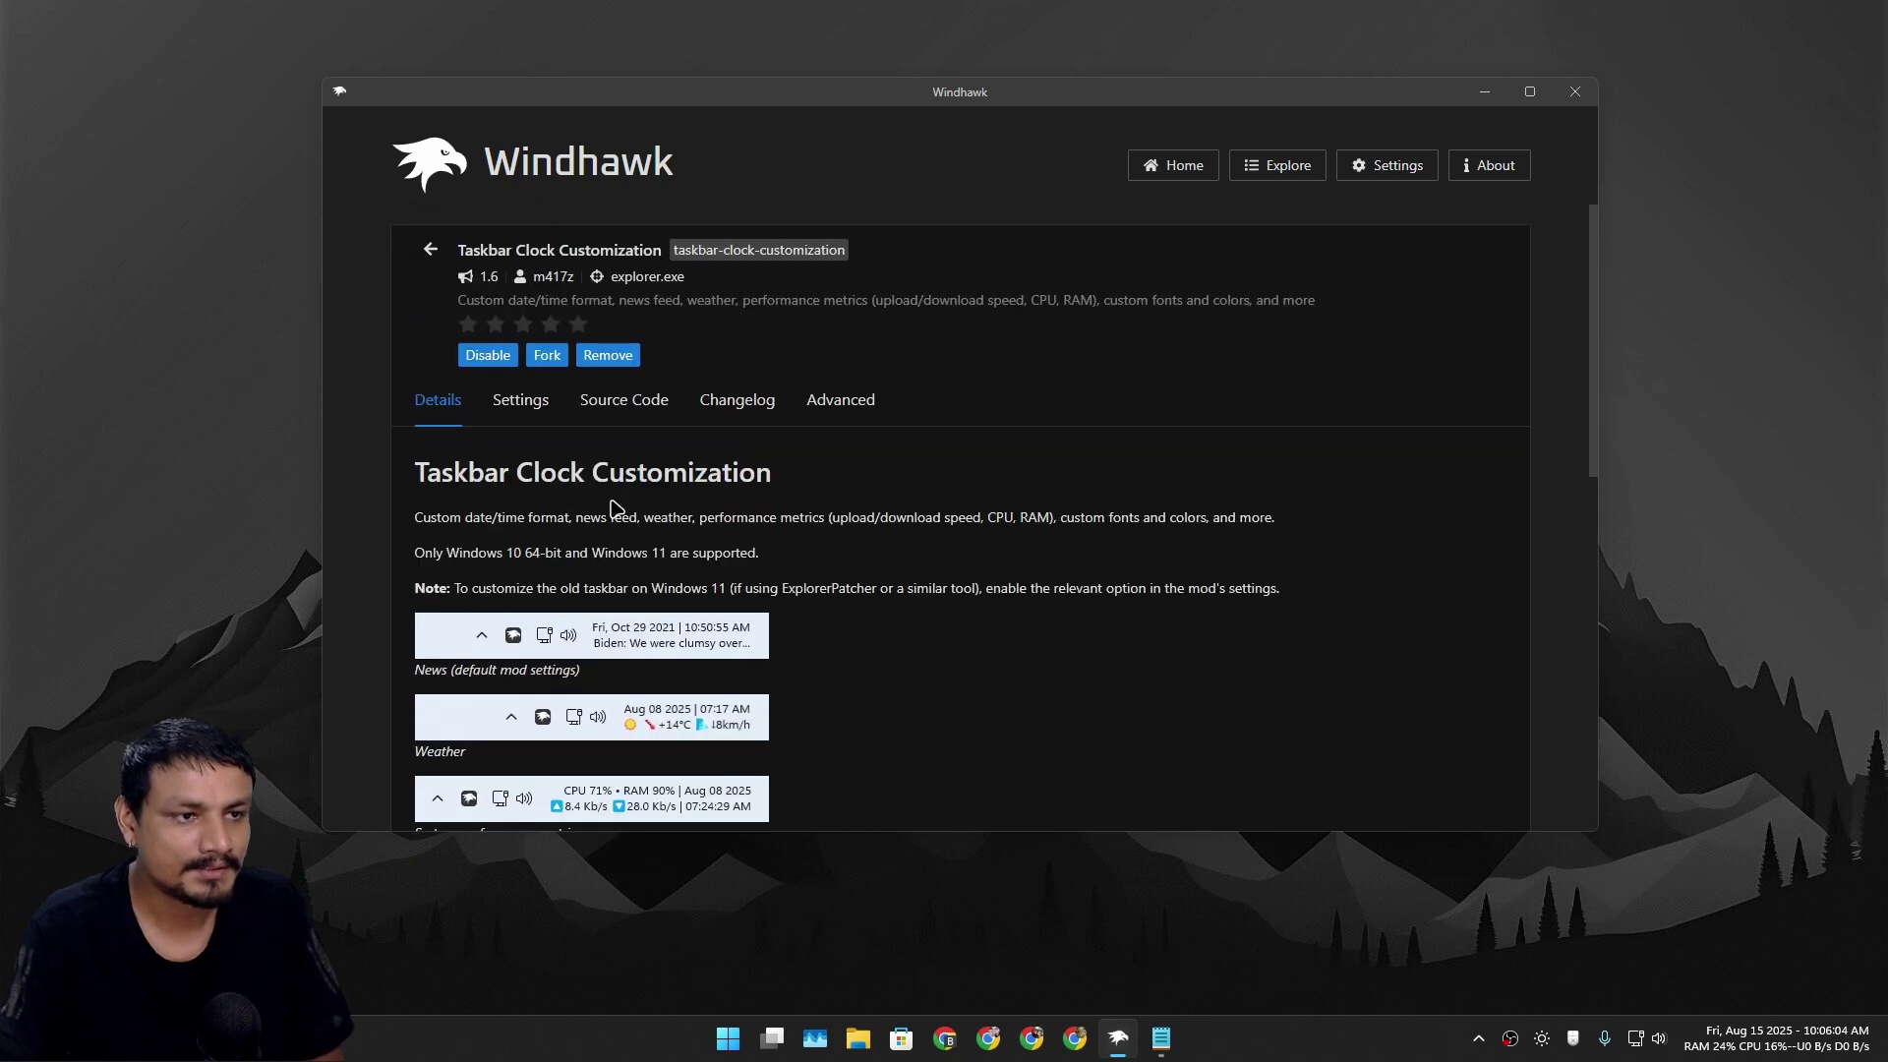
click(526, 413)
scroll(724, 573, down, 4)
scroll(452, 373, up, 2)
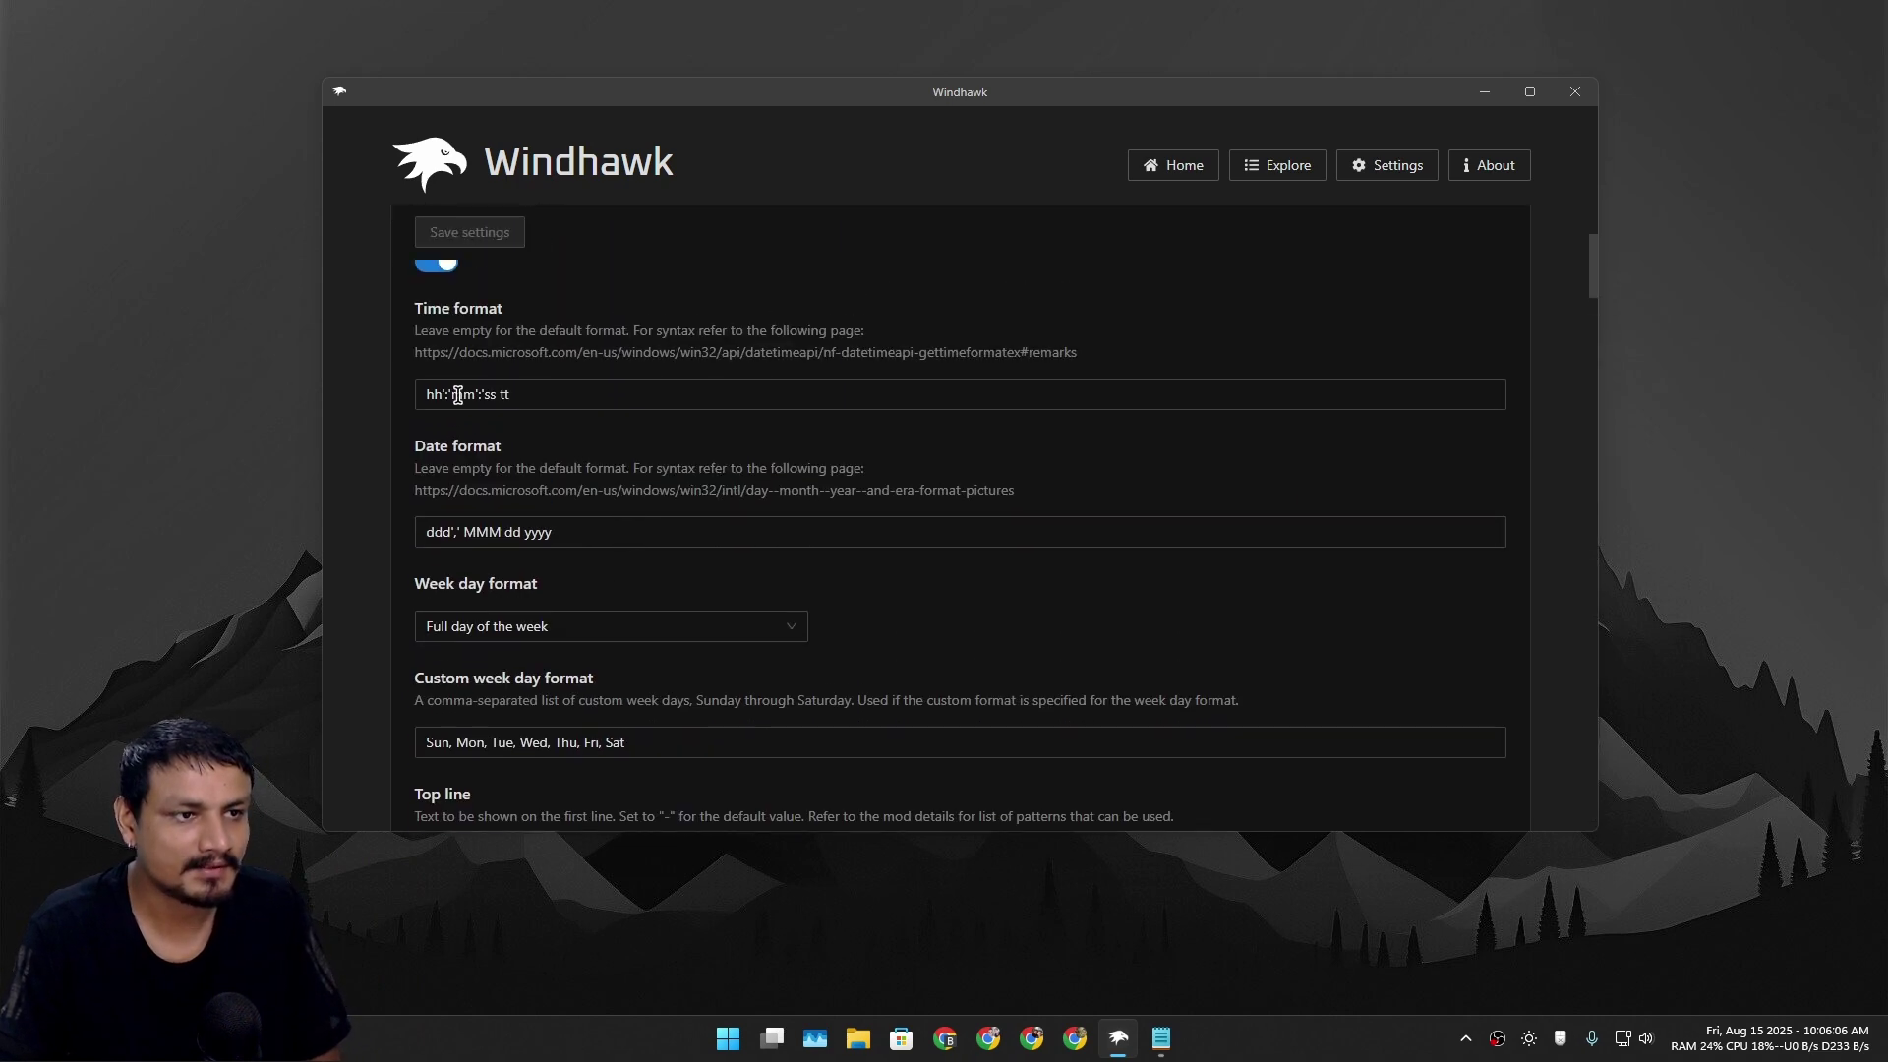
scroll(462, 374, up, 1)
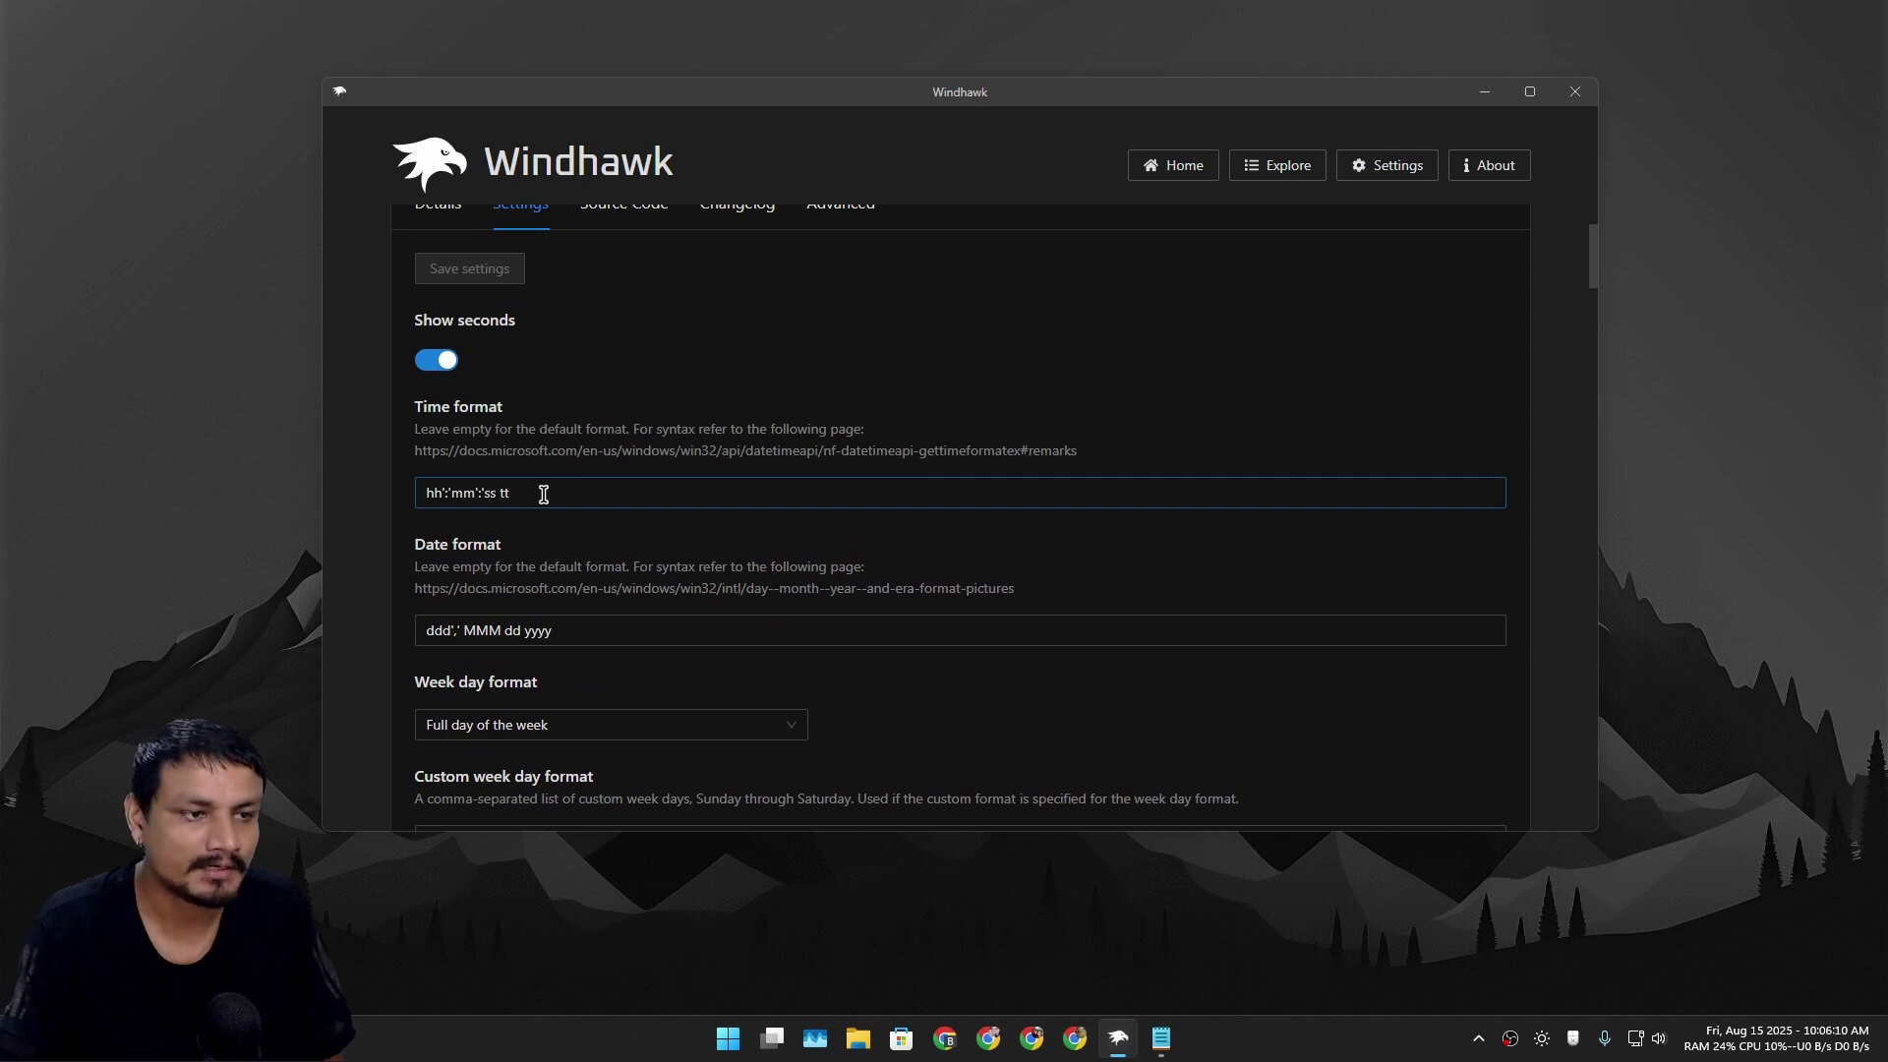
drag(439, 493, 362, 509)
text(H)
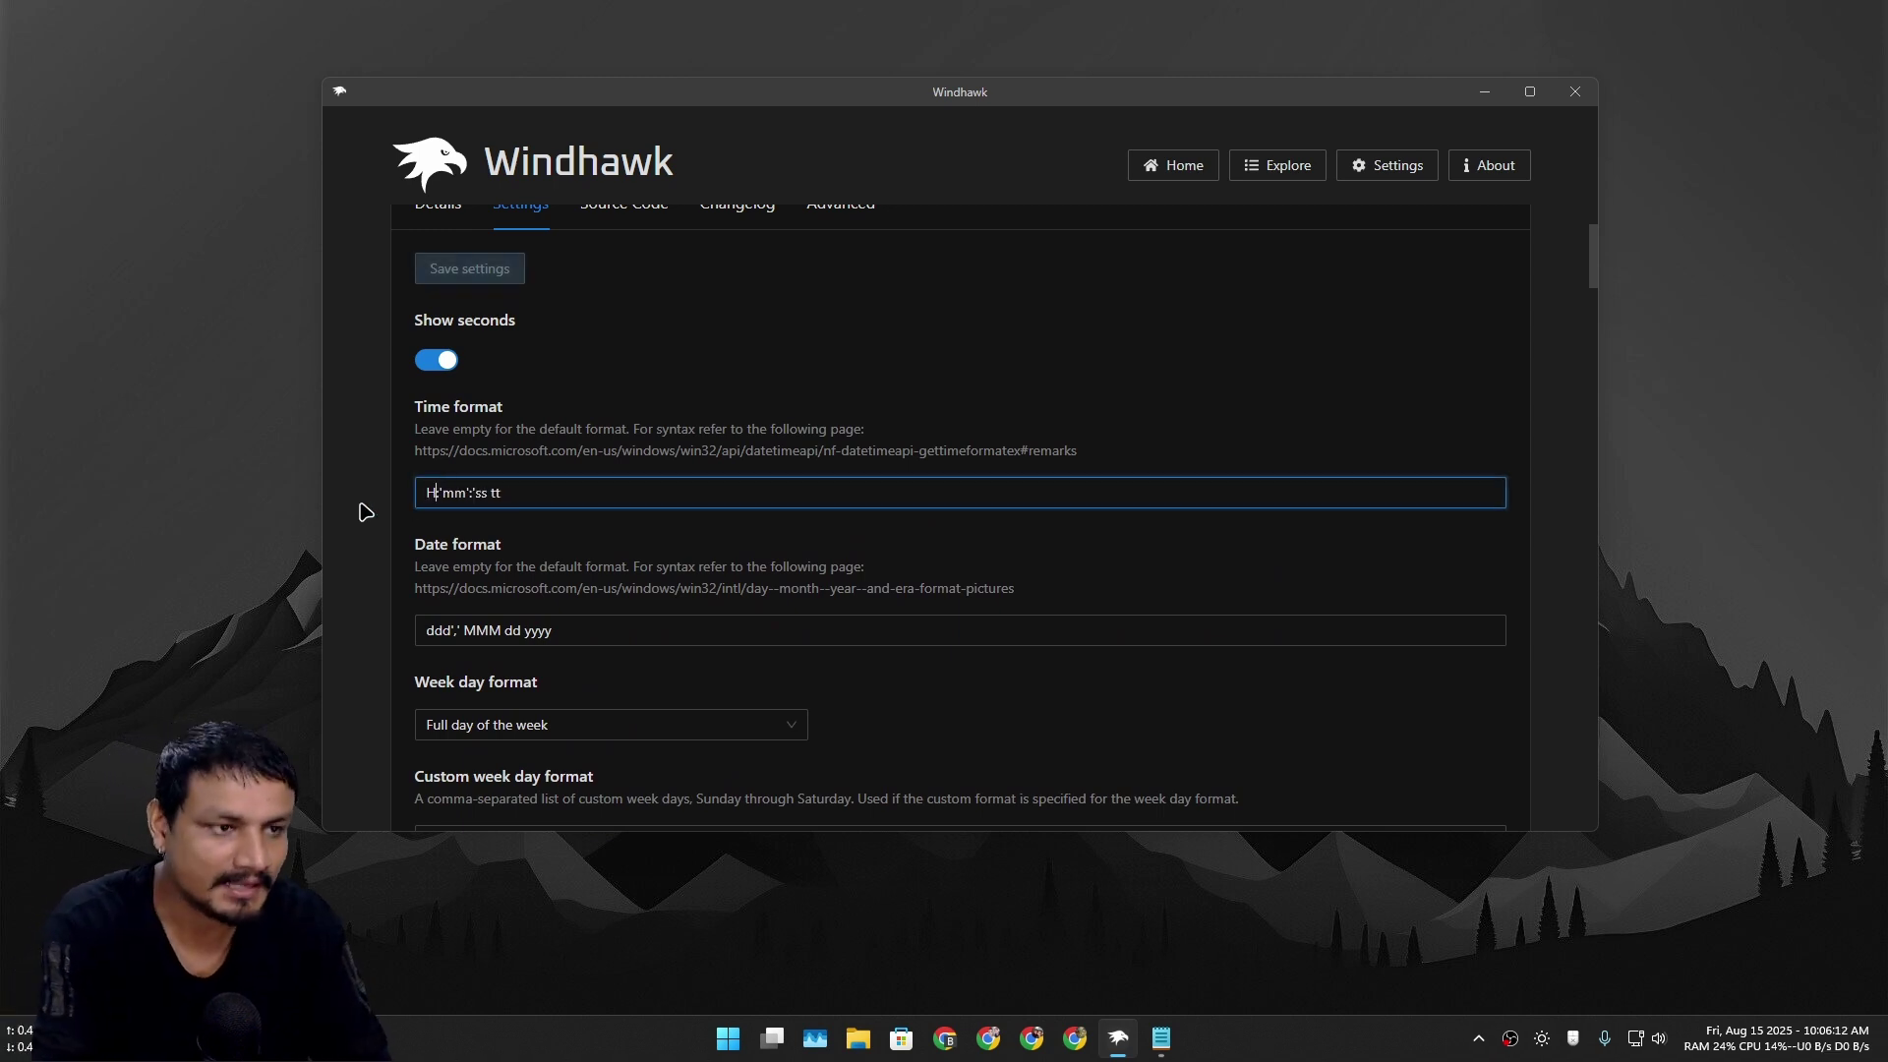
text(H)
click(482, 266)
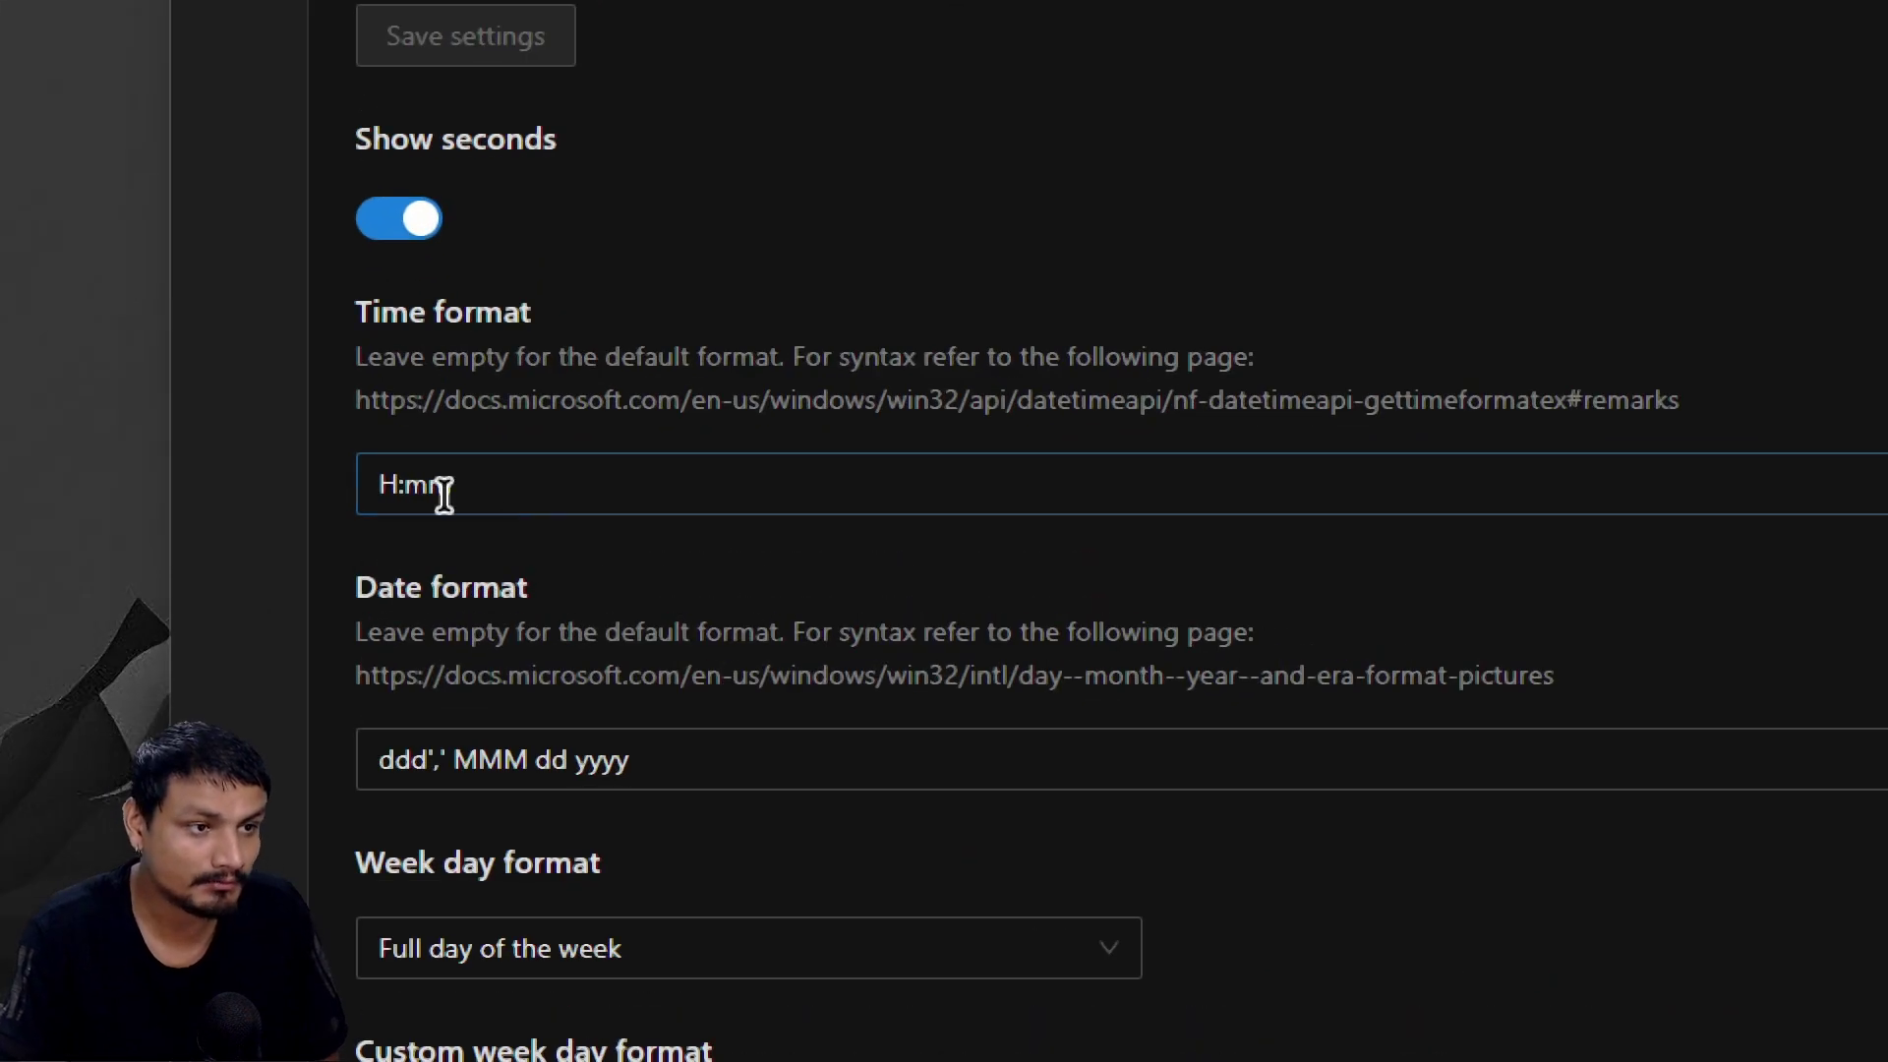
scroll(488, 539, down, 1)
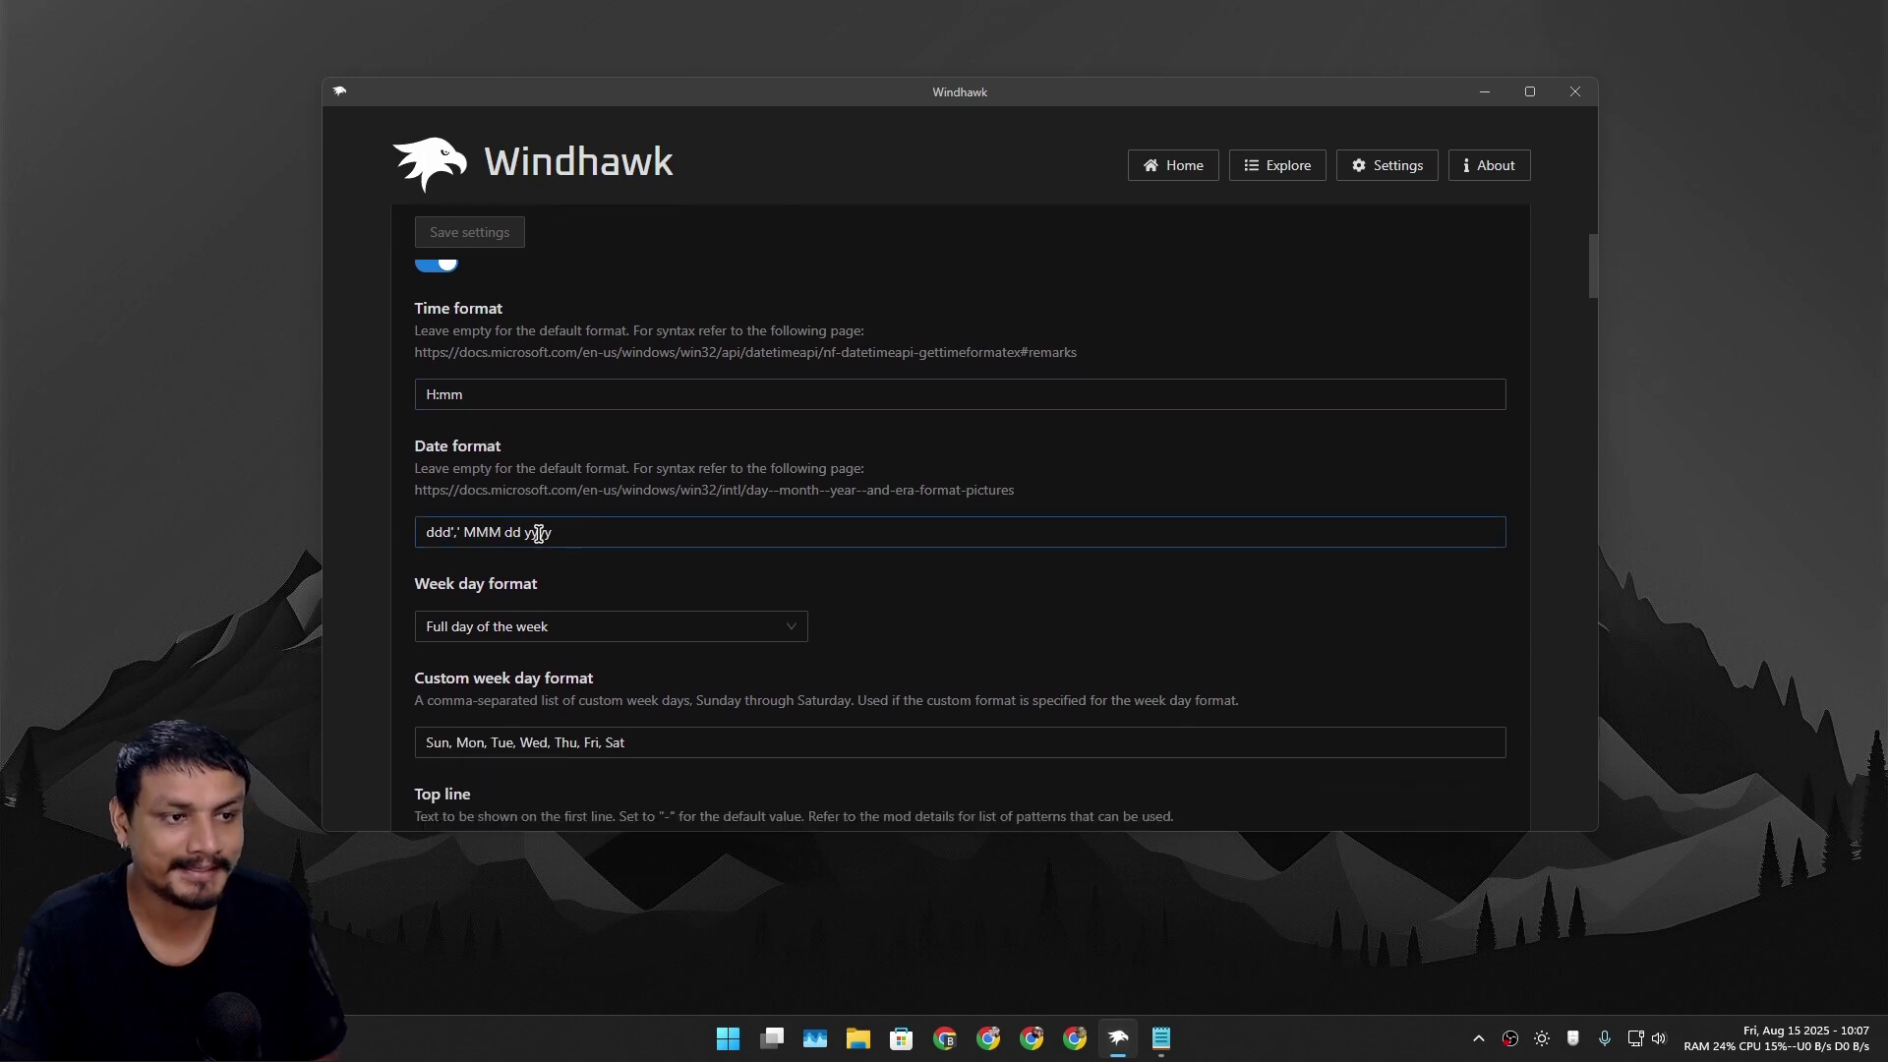
- Scroll the mod settings to the Top line and Bottom line fields and highlight the Top line heading
scroll(595, 516, down, 3)
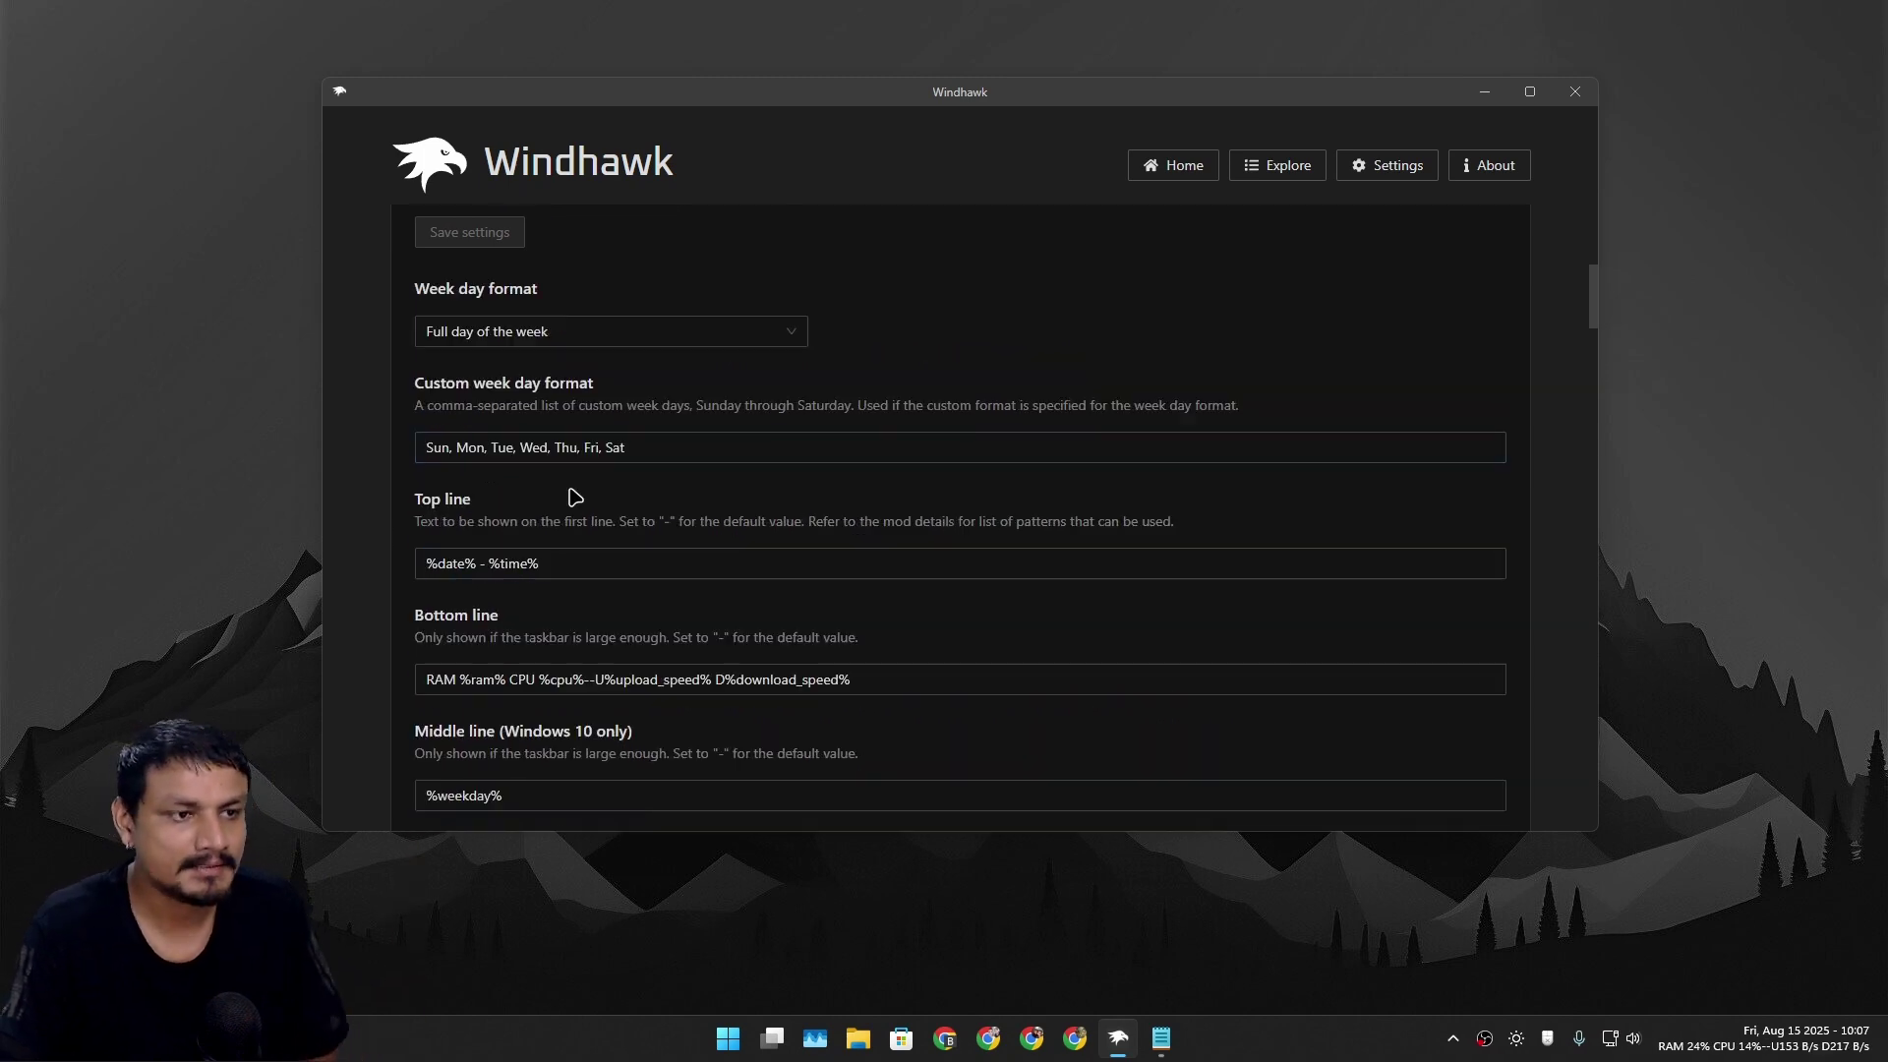
scroll(700, 570, up, 2)
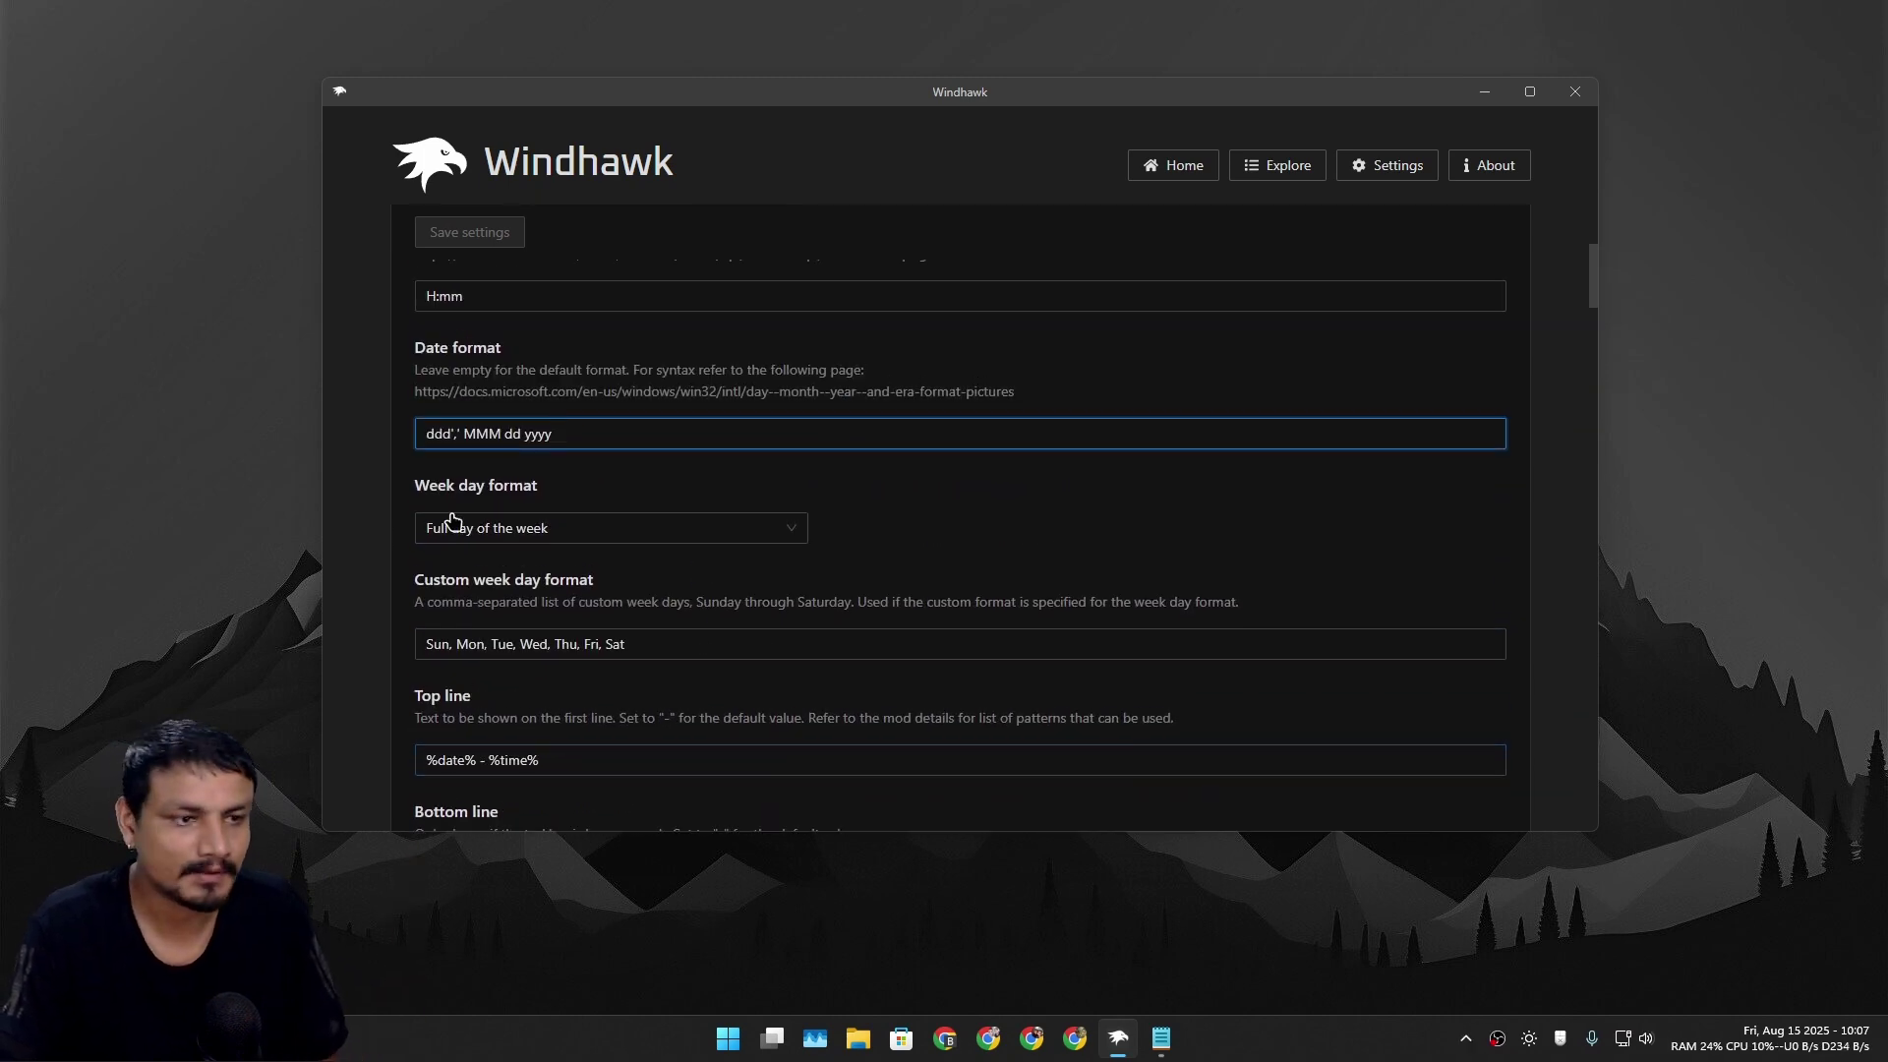
scroll(452, 409, down, 2)
drag(485, 502, 365, 512)
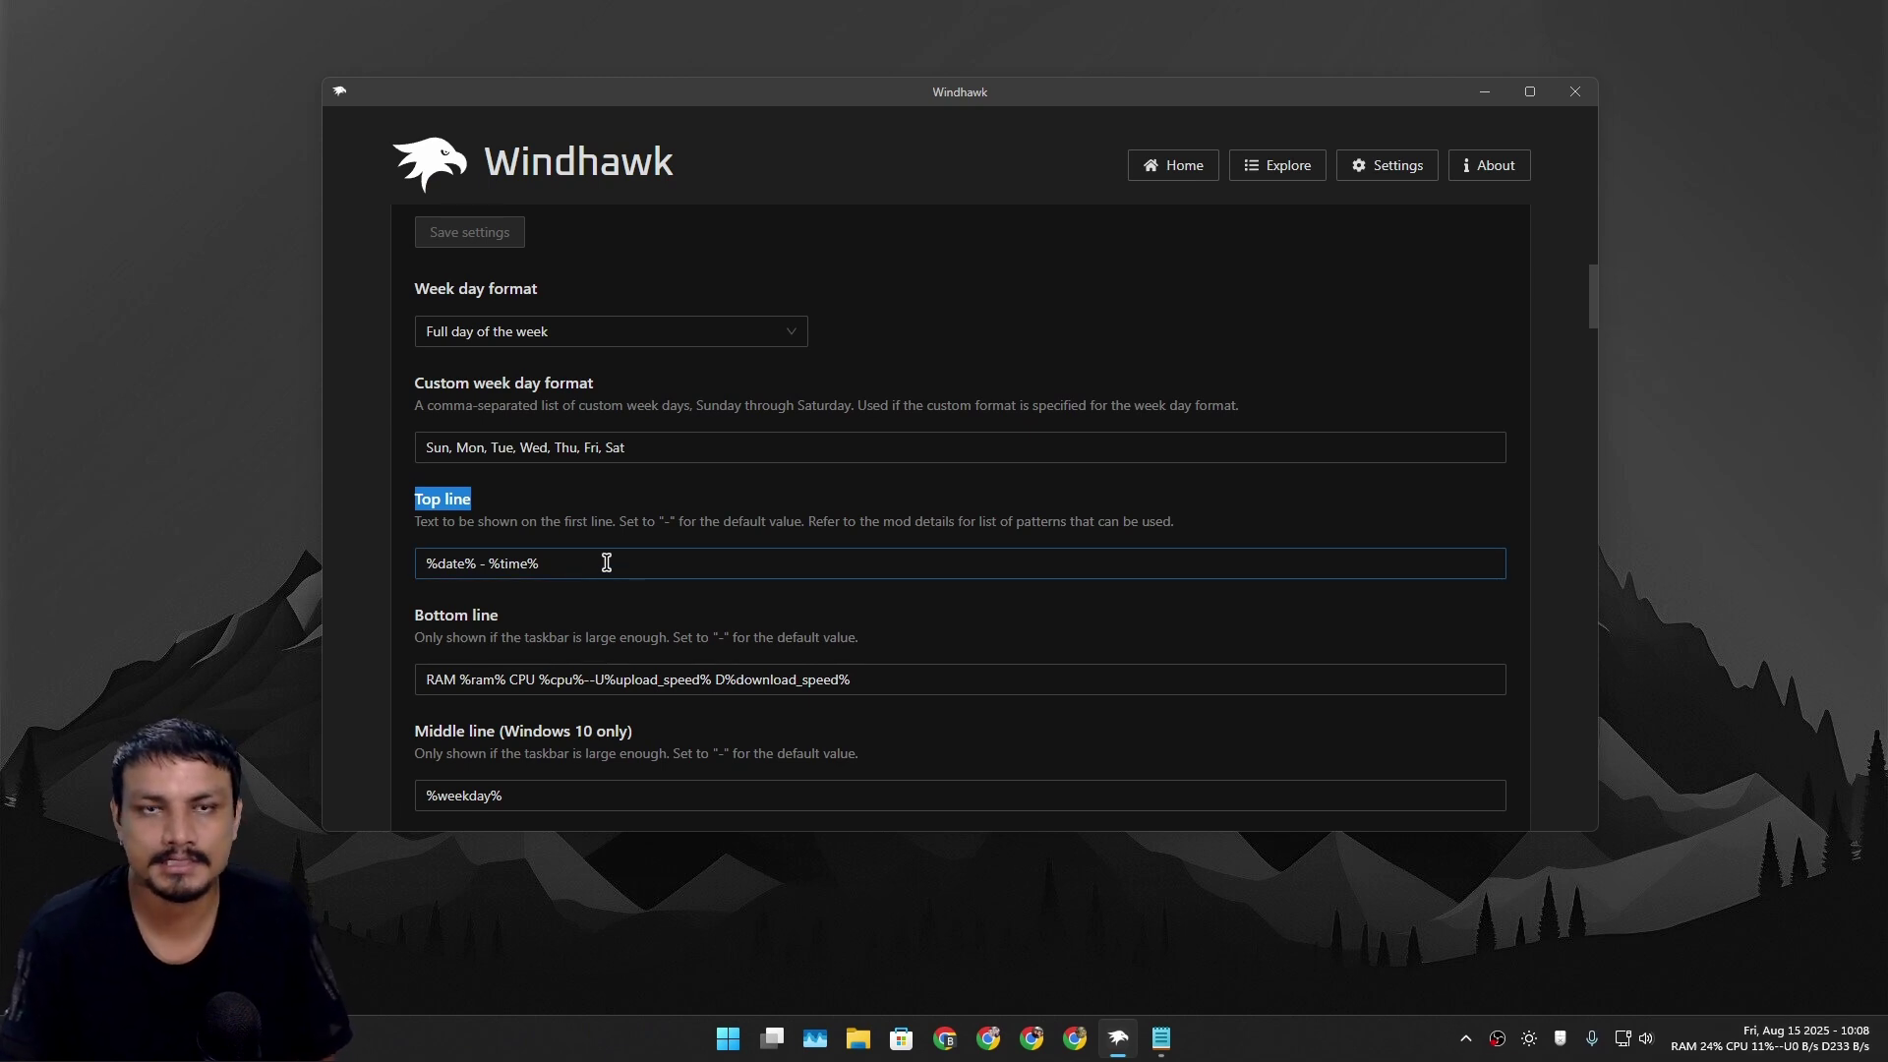
- Delete '%date% - ' and then '%time%' from the Top line, saving after each
click(607, 561)
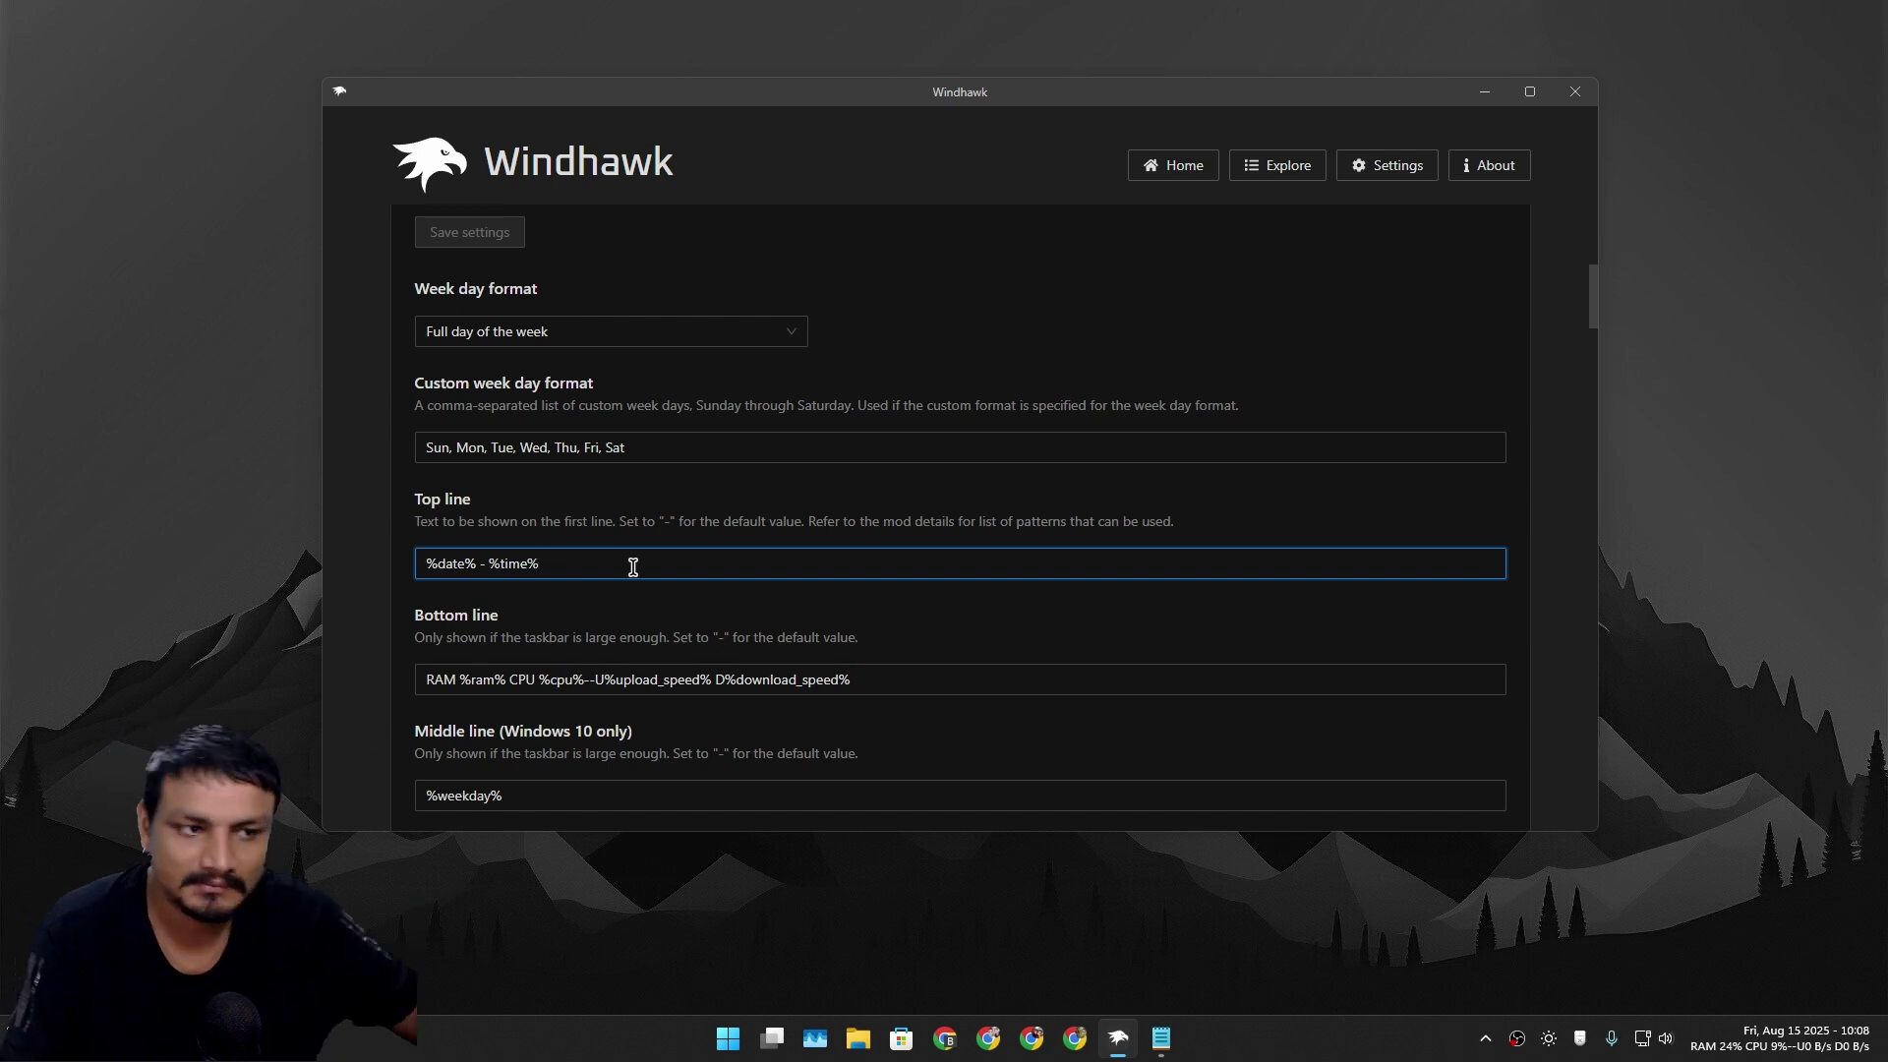
drag(480, 564, 303, 594)
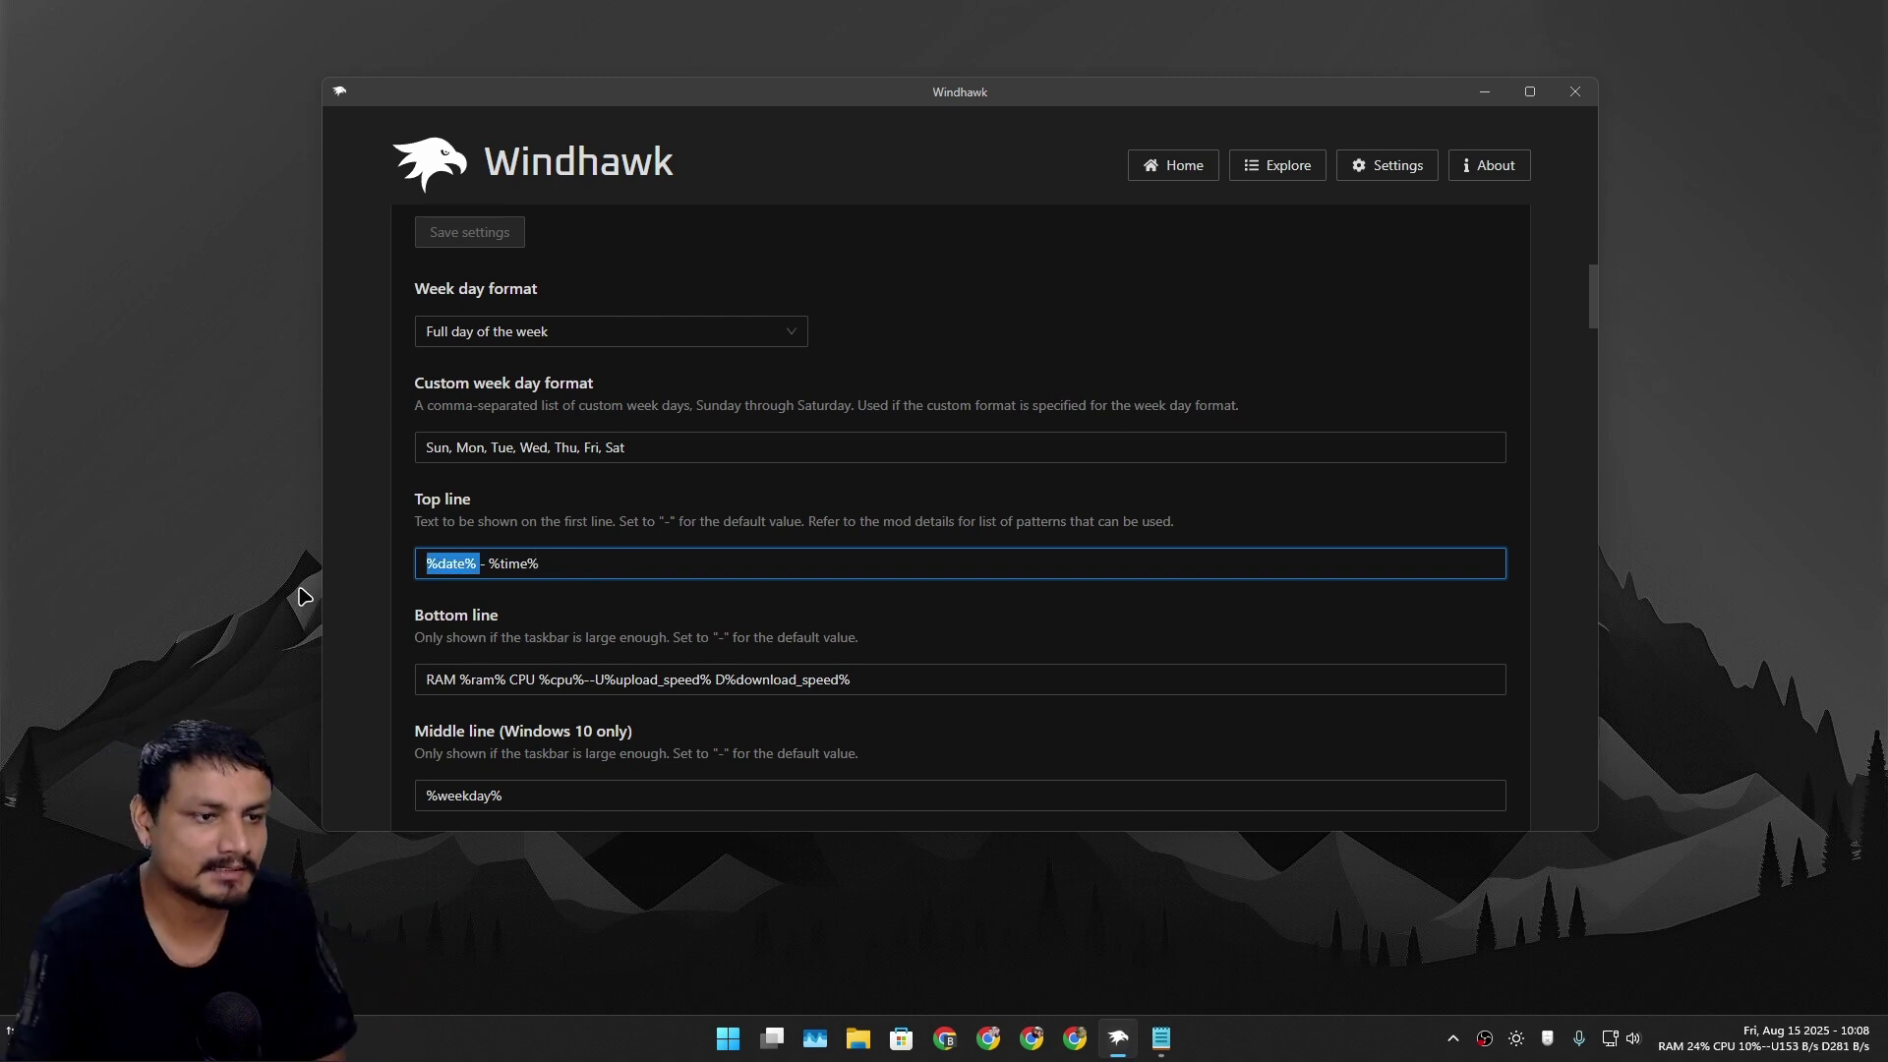
click(487, 562)
drag(486, 562, 324, 592)
key(BackSpace)
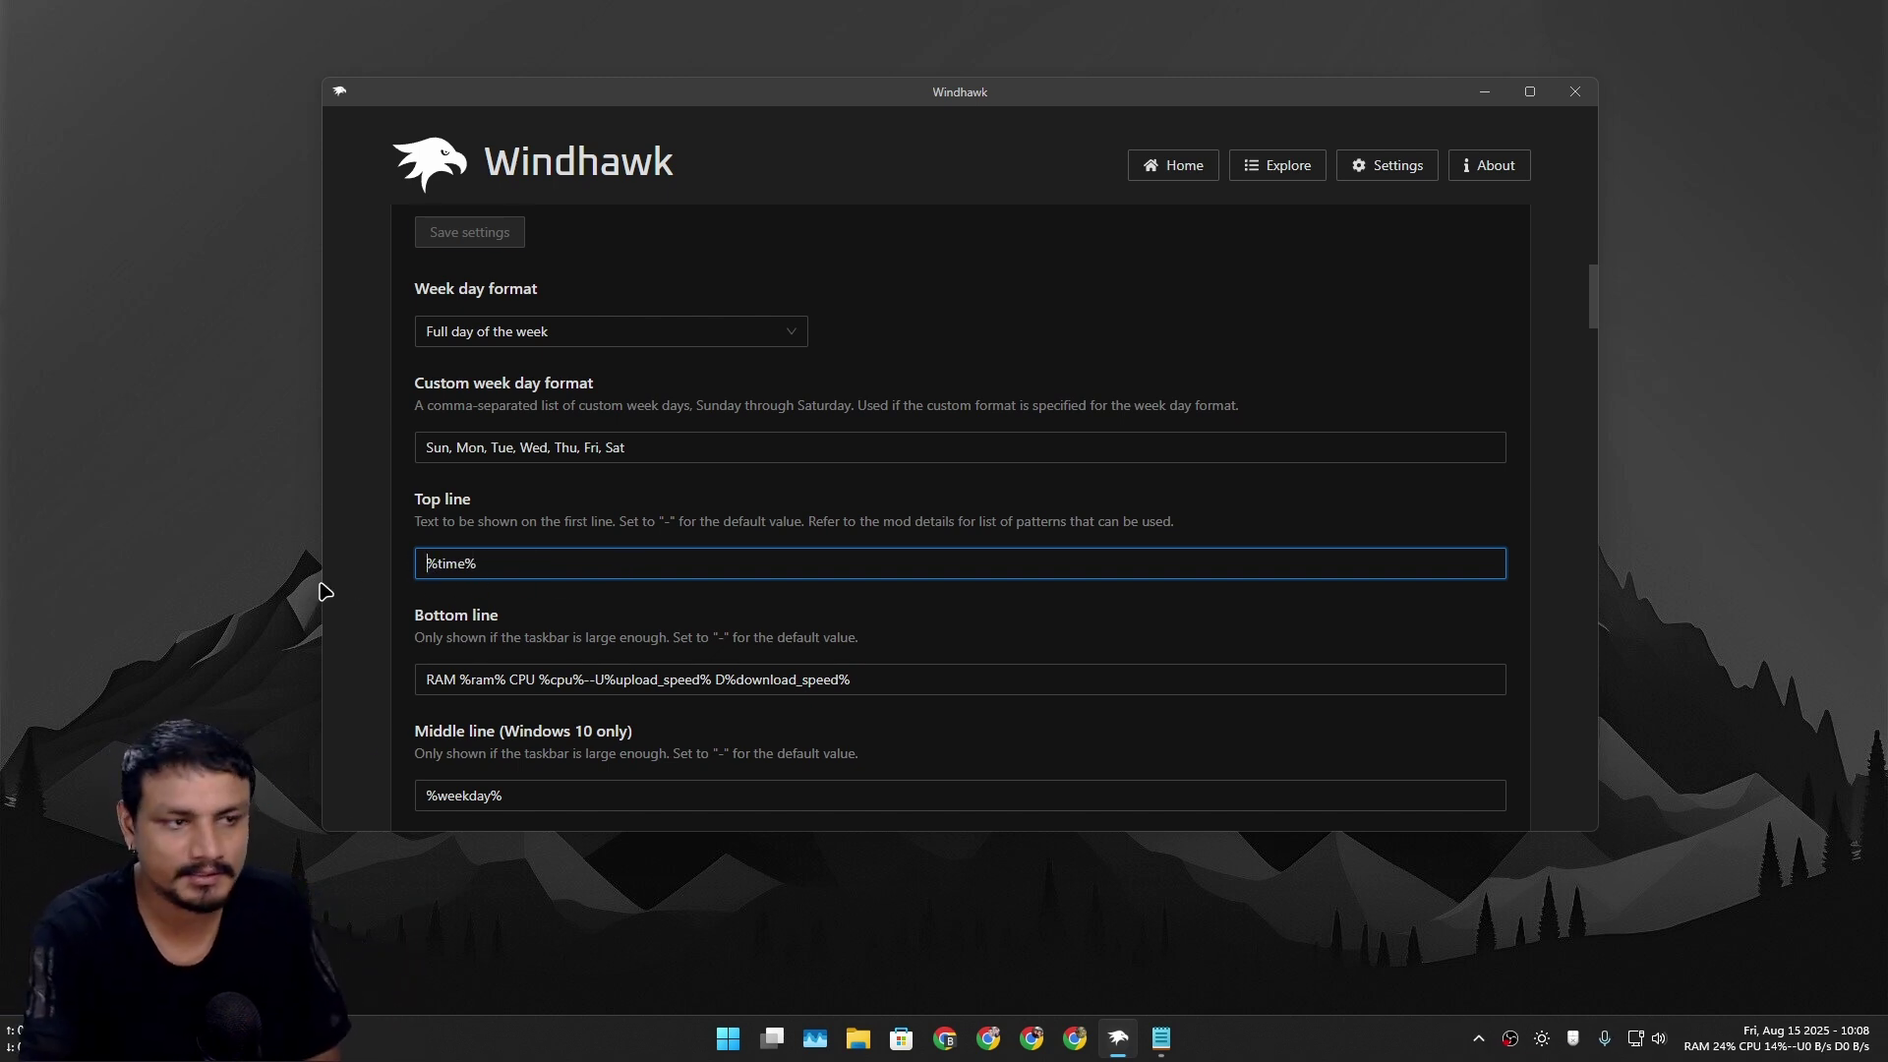
click(472, 238)
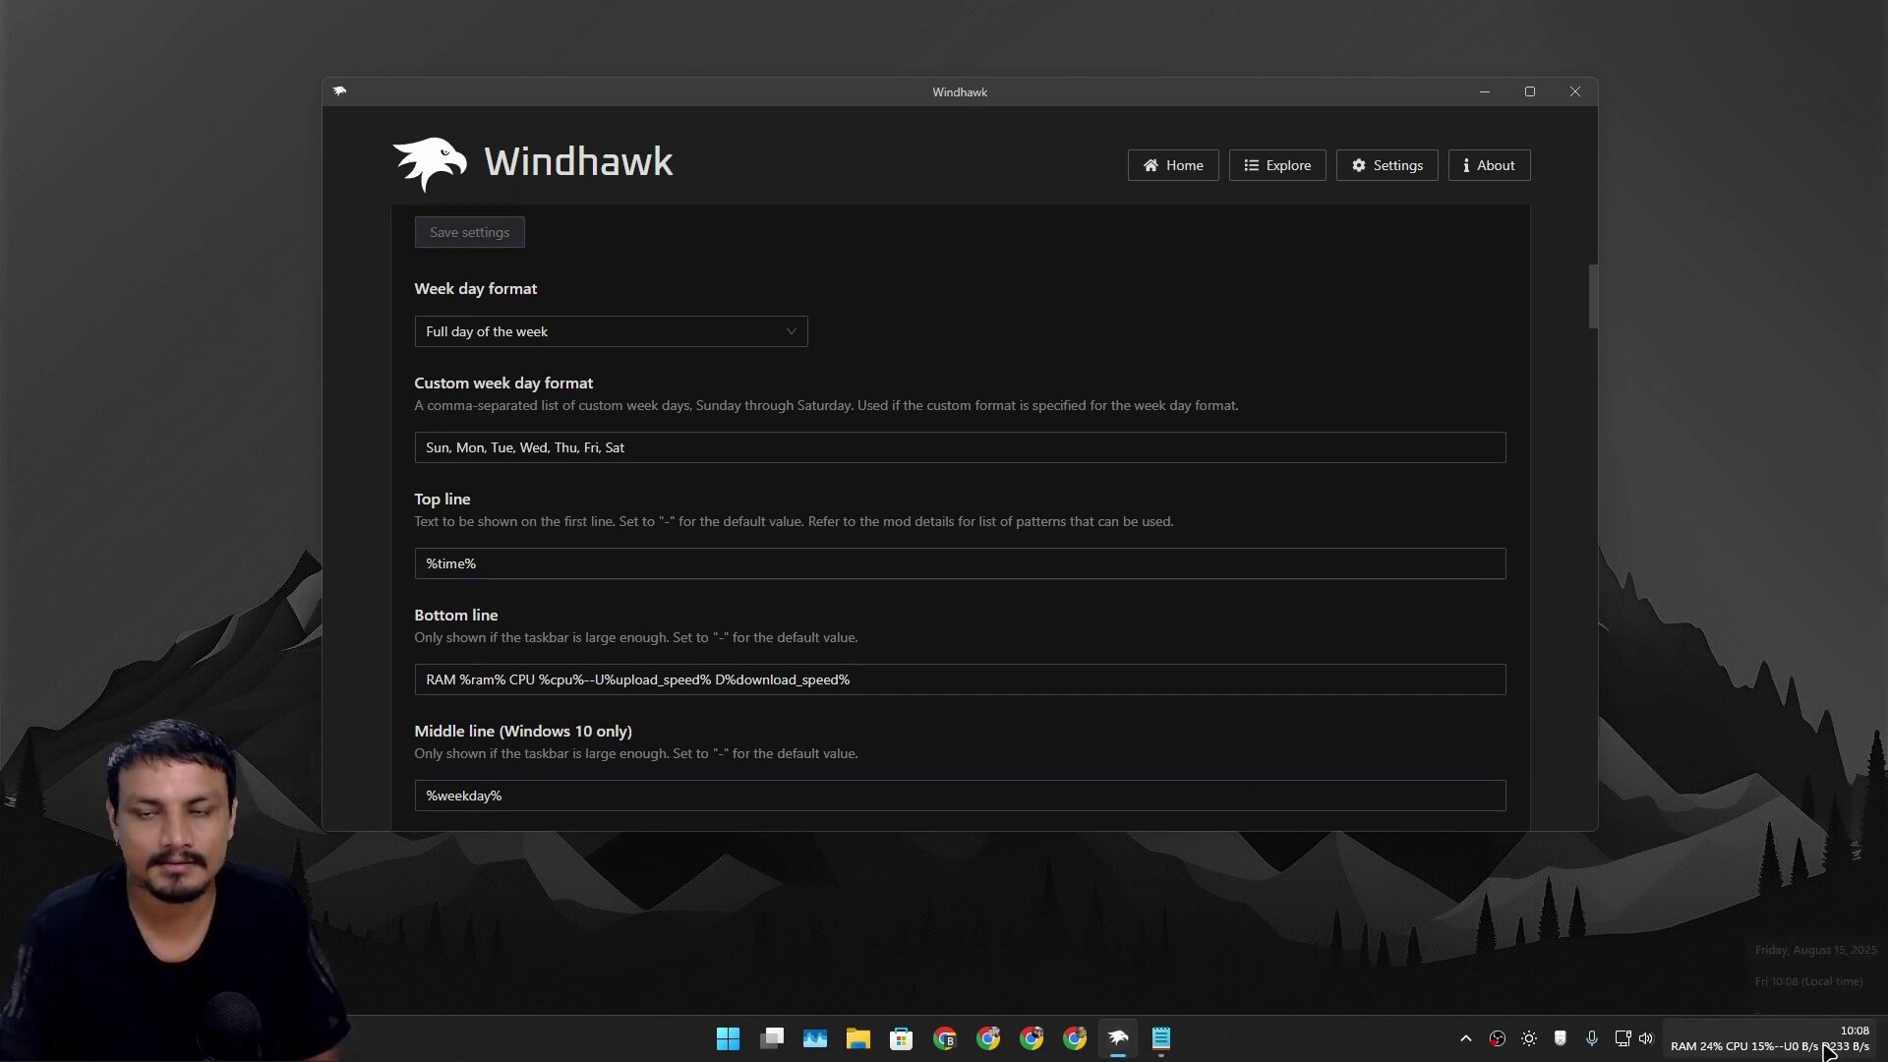
drag(506, 563, 265, 578)
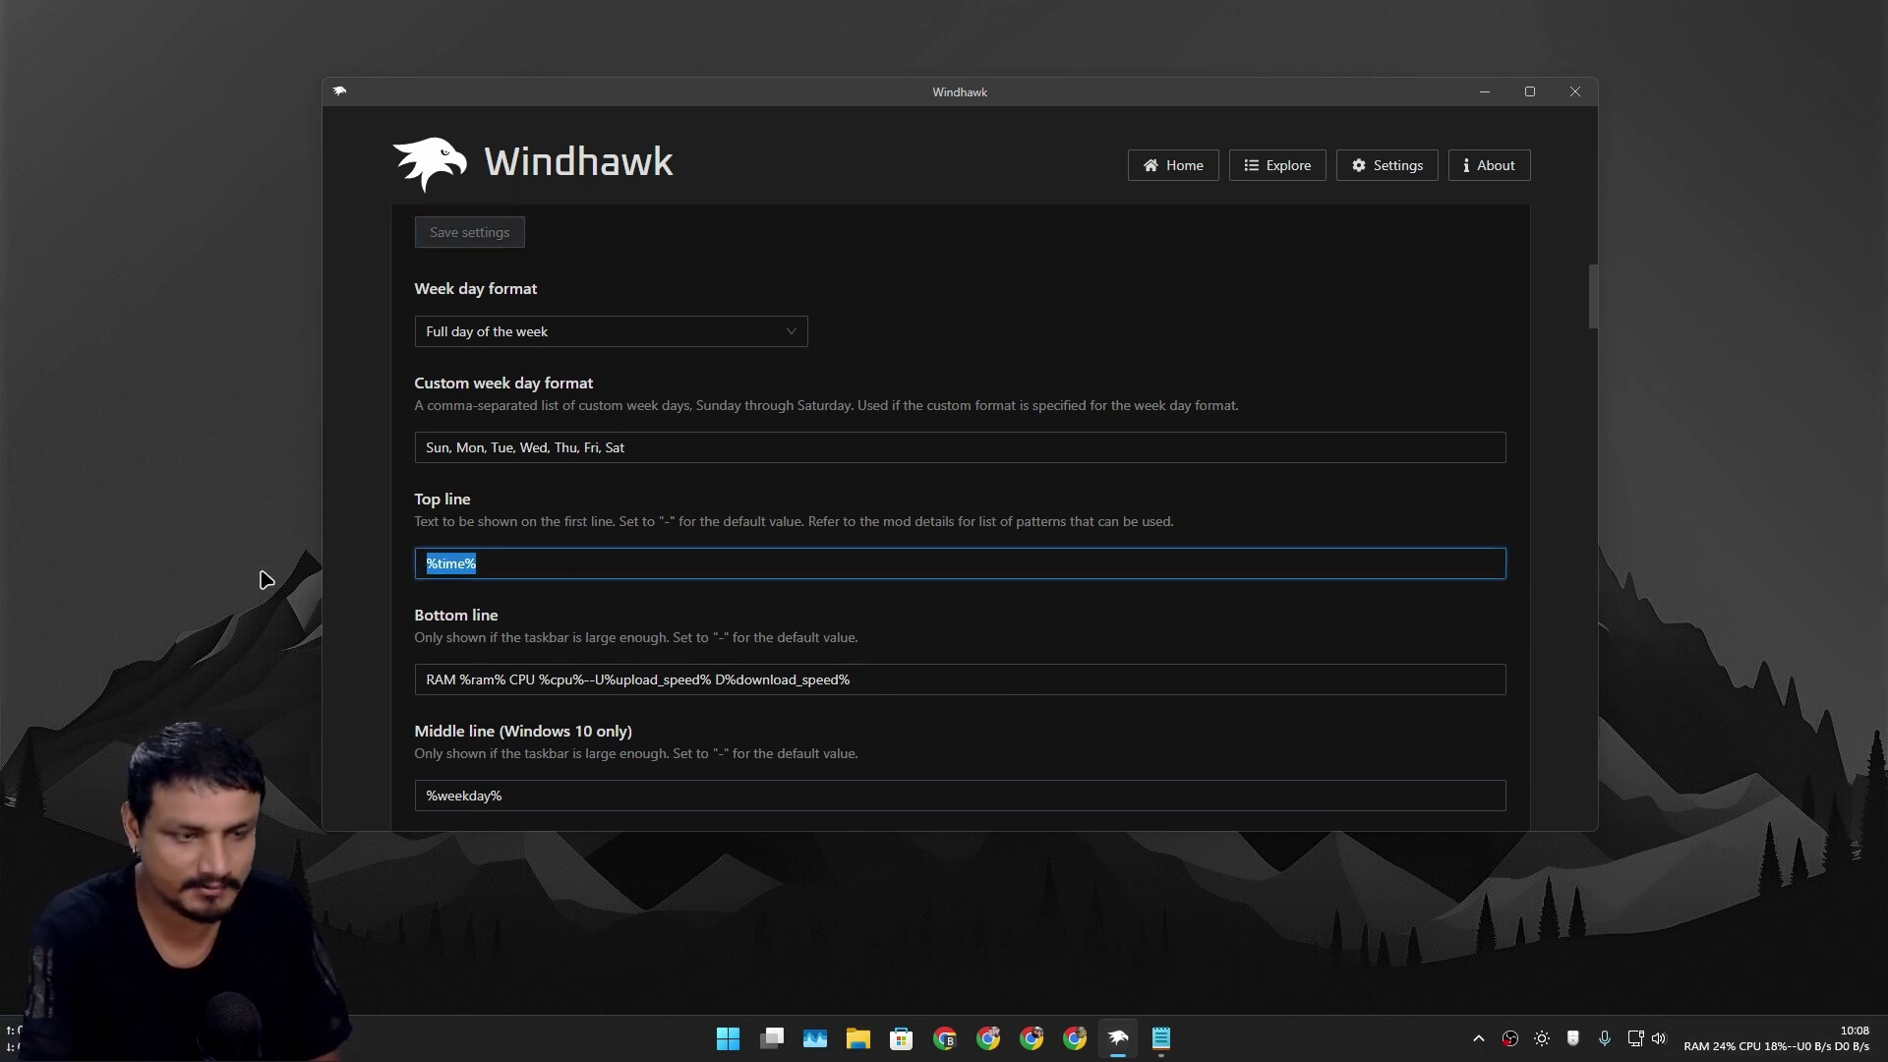
key(BackSpace)
click(491, 231)
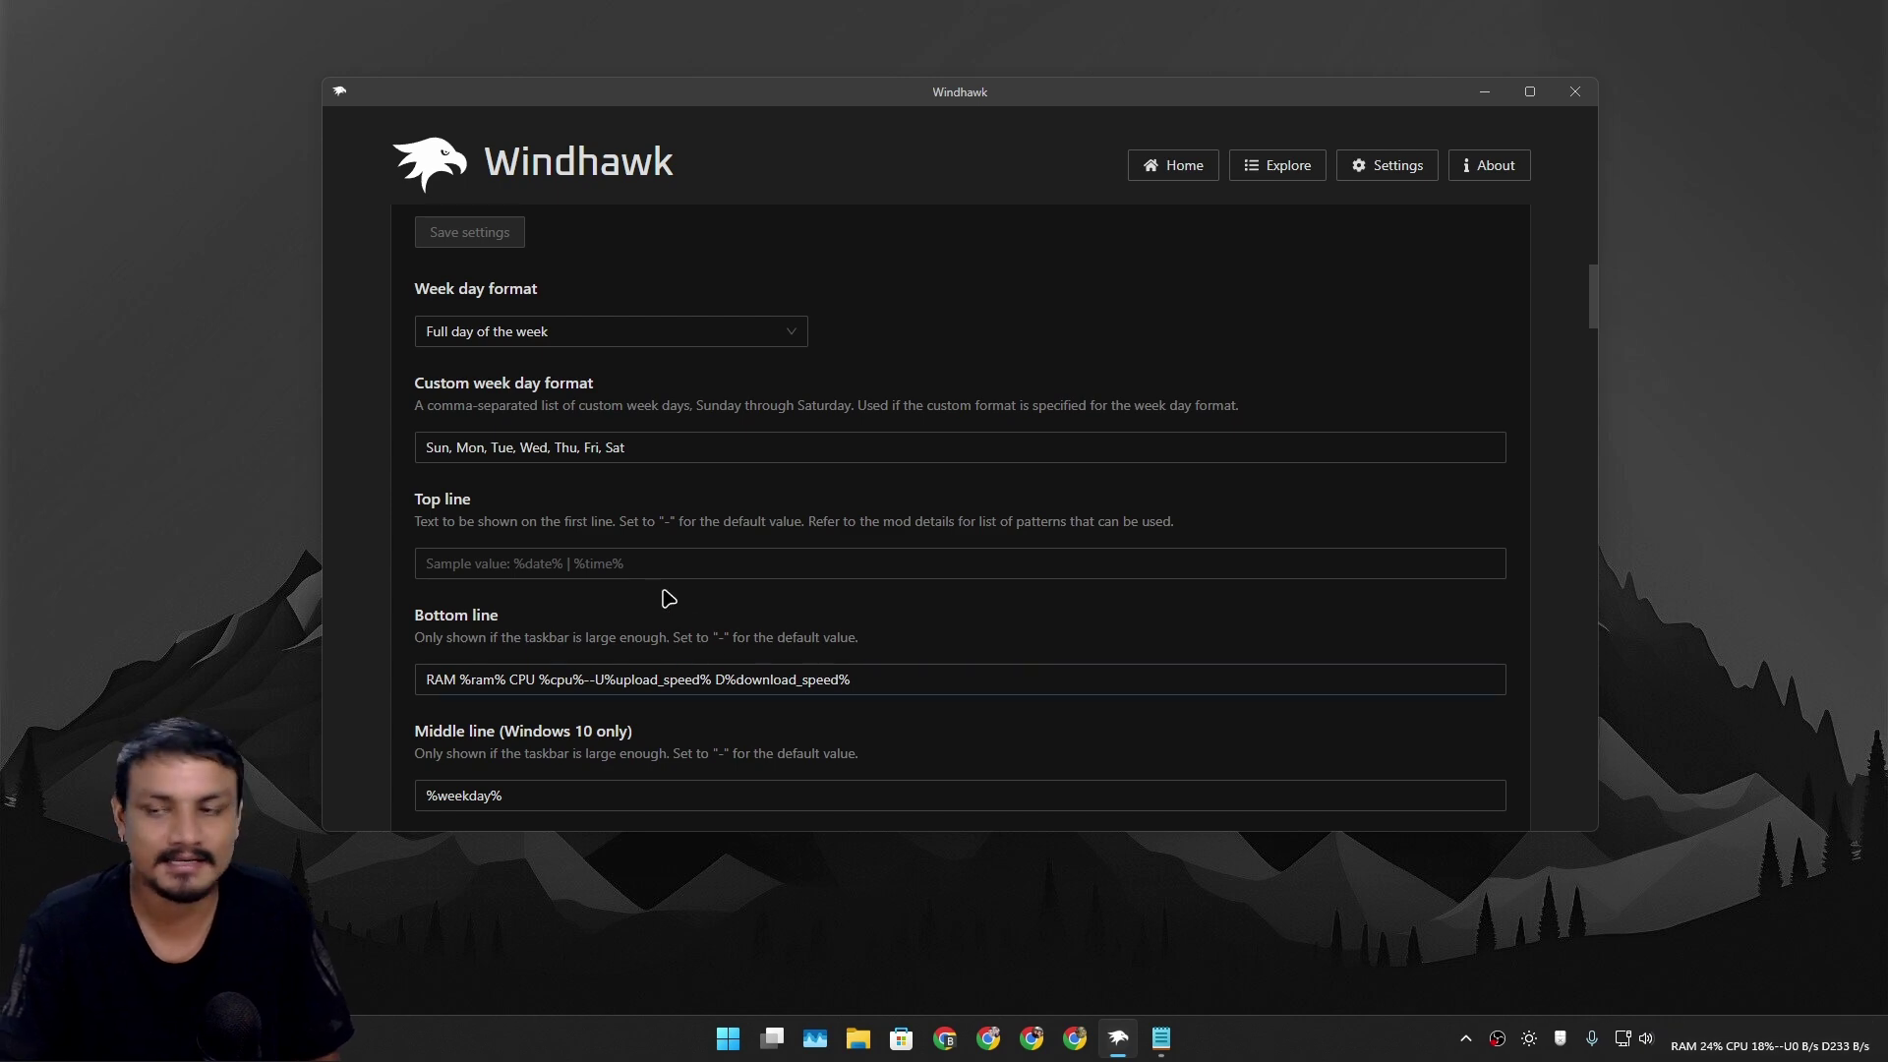
- Copy the %weather% pattern from the Notepad notes and return to the Windhawk settings
triple_click(433, 679)
scroll(786, 767, down, 2)
click(1165, 1046)
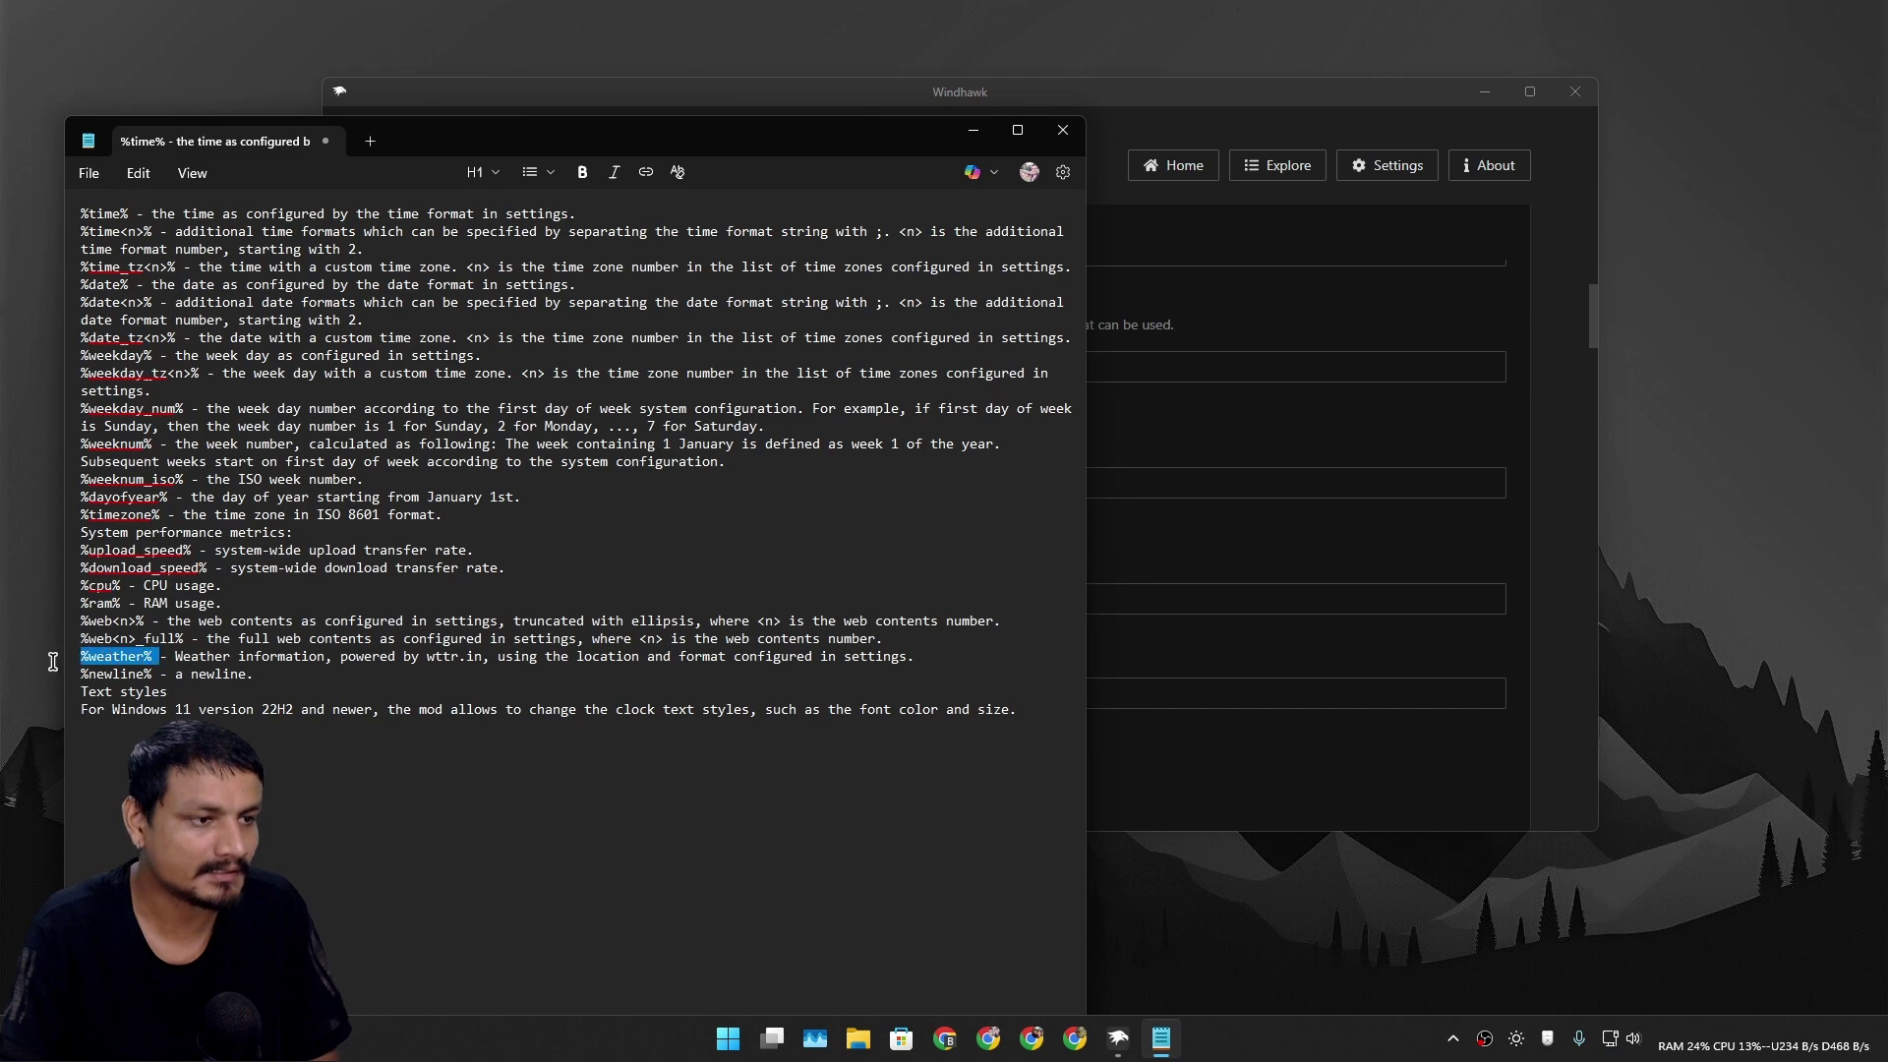
right_click(126, 656)
click(232, 228)
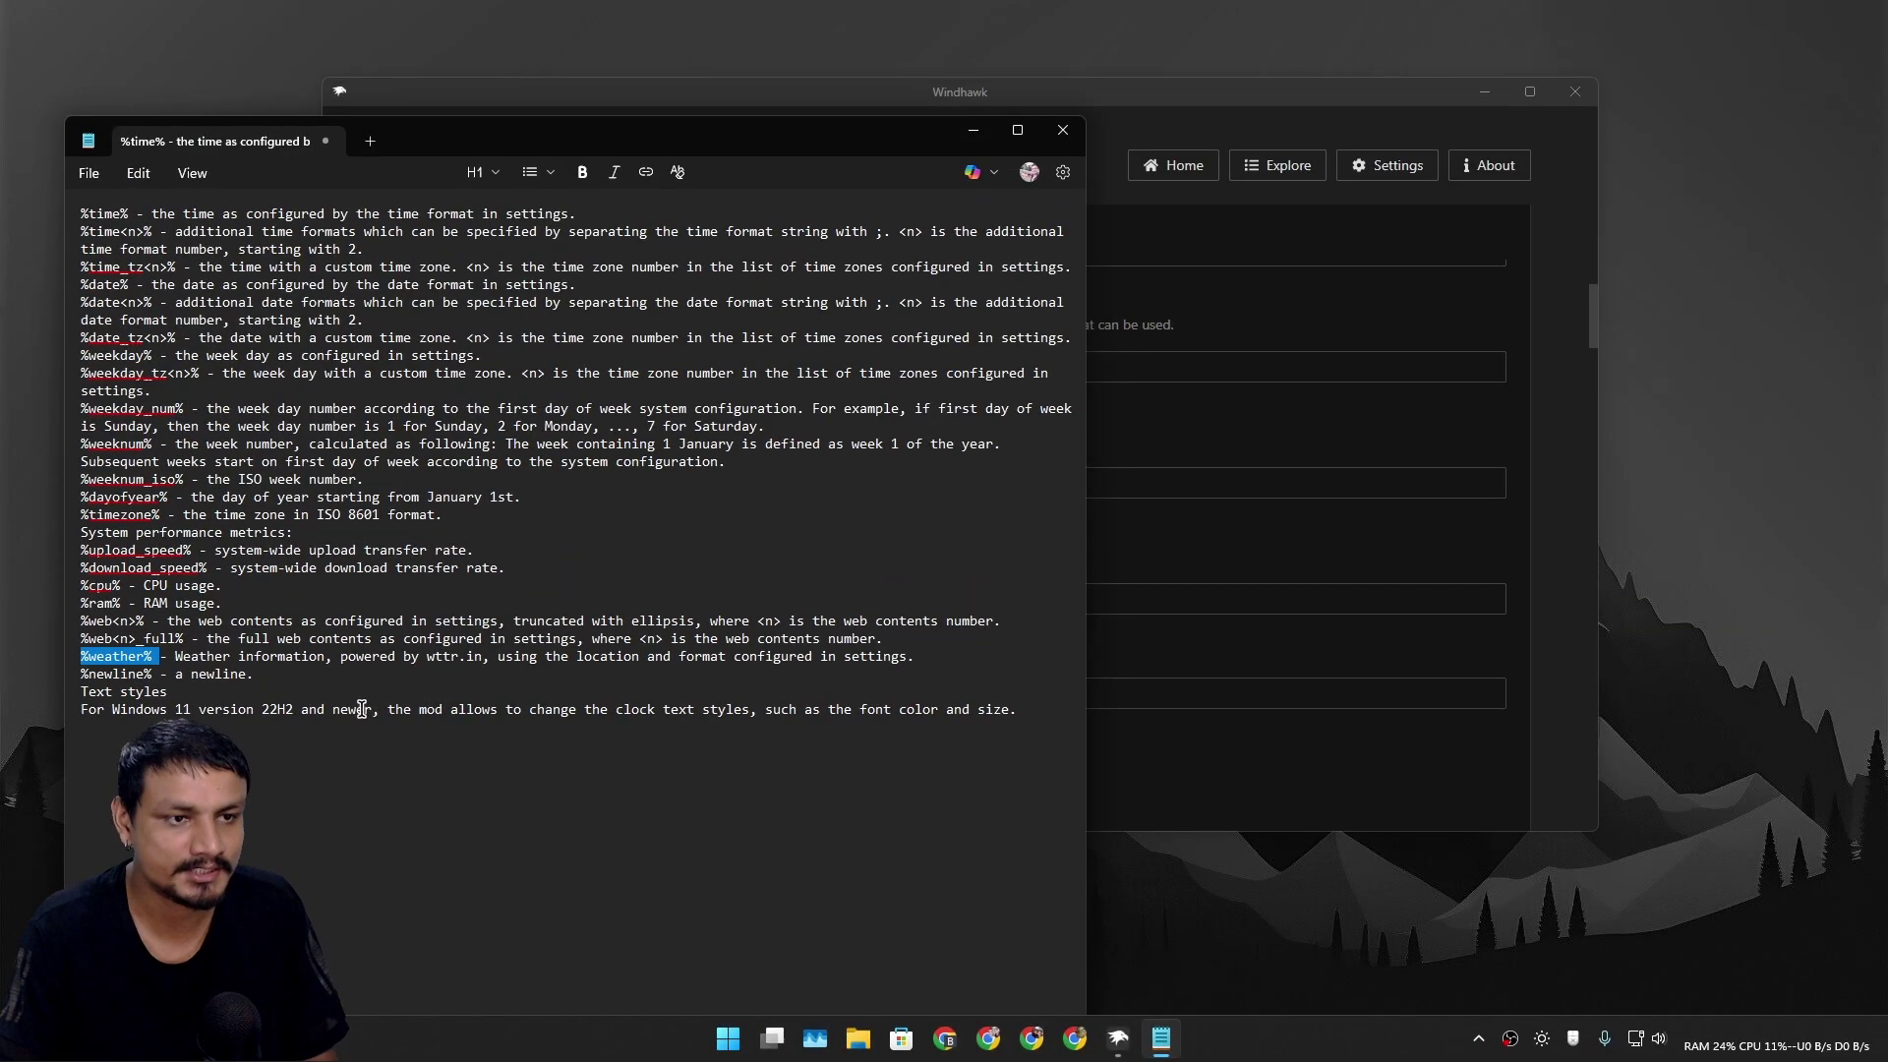
click(1402, 347)
scroll(682, 573, up, 2)
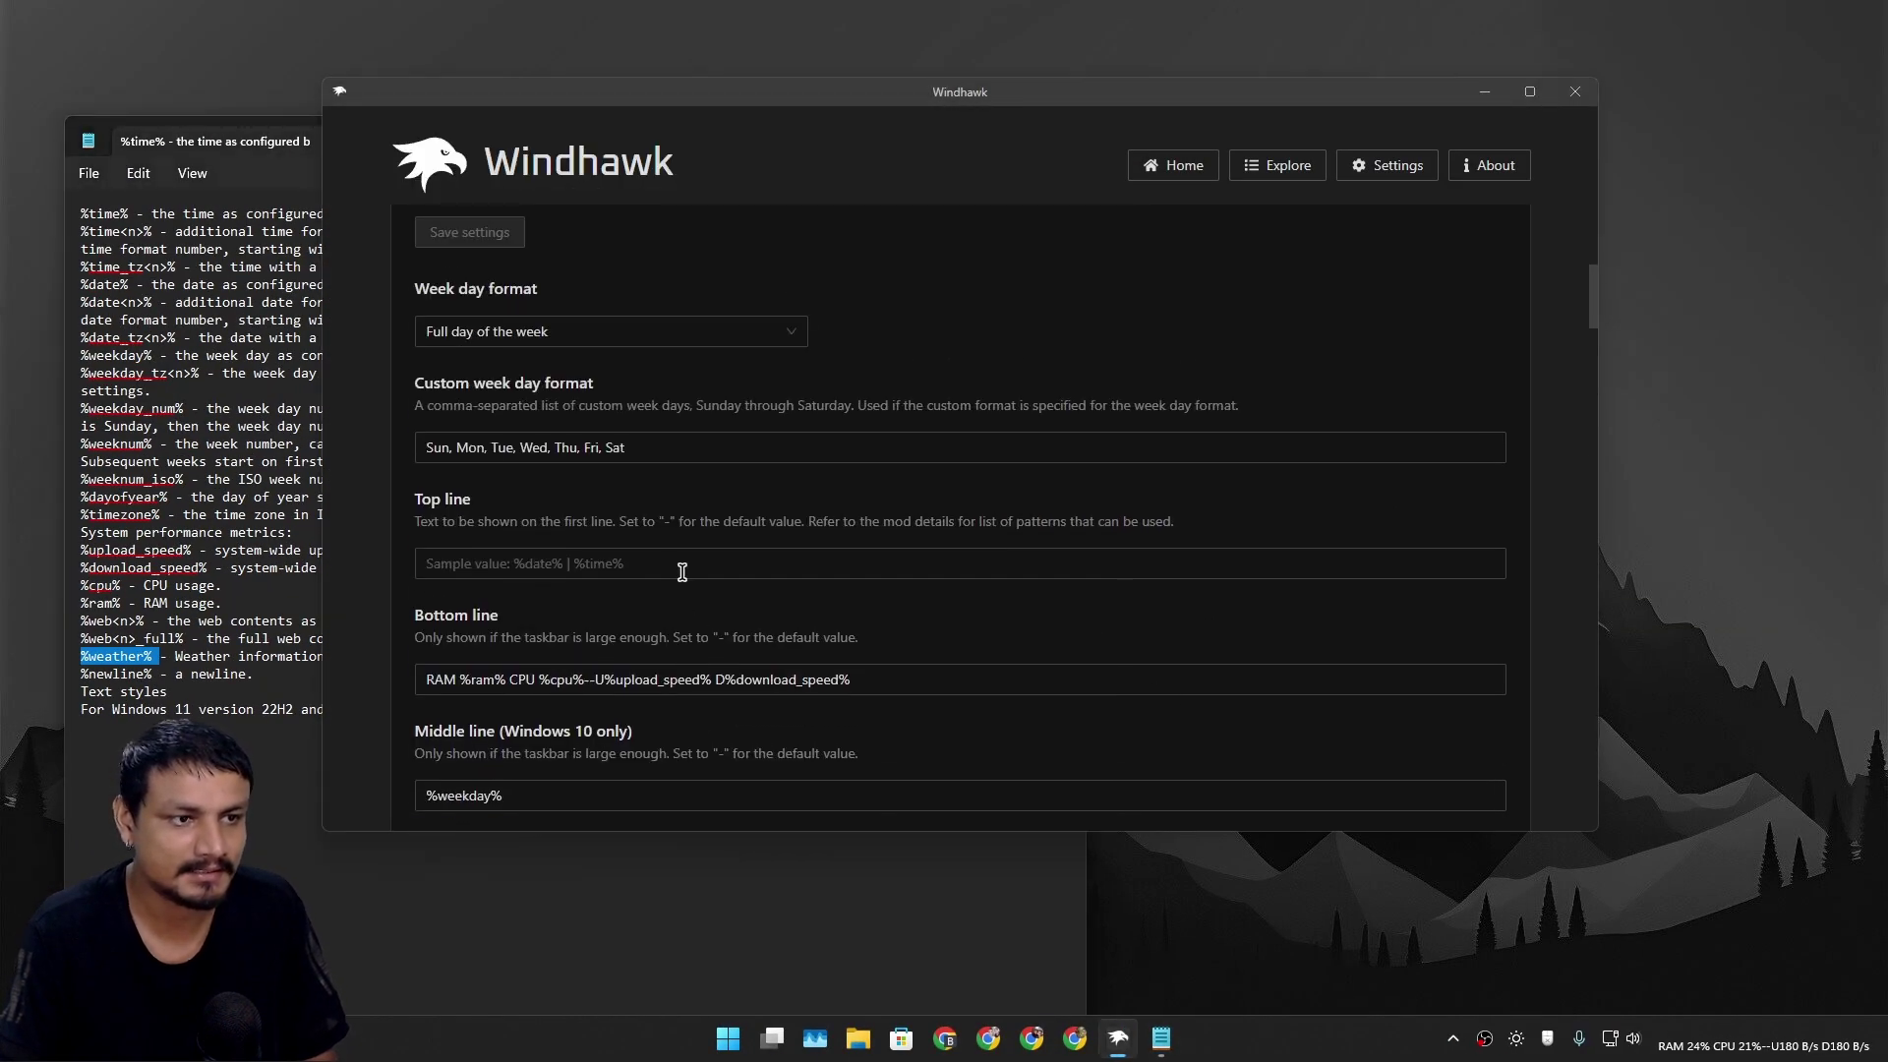
- Paste %weather% into the empty Top line and save, then check the taskbar clock
click(512, 556)
right_click(509, 568)
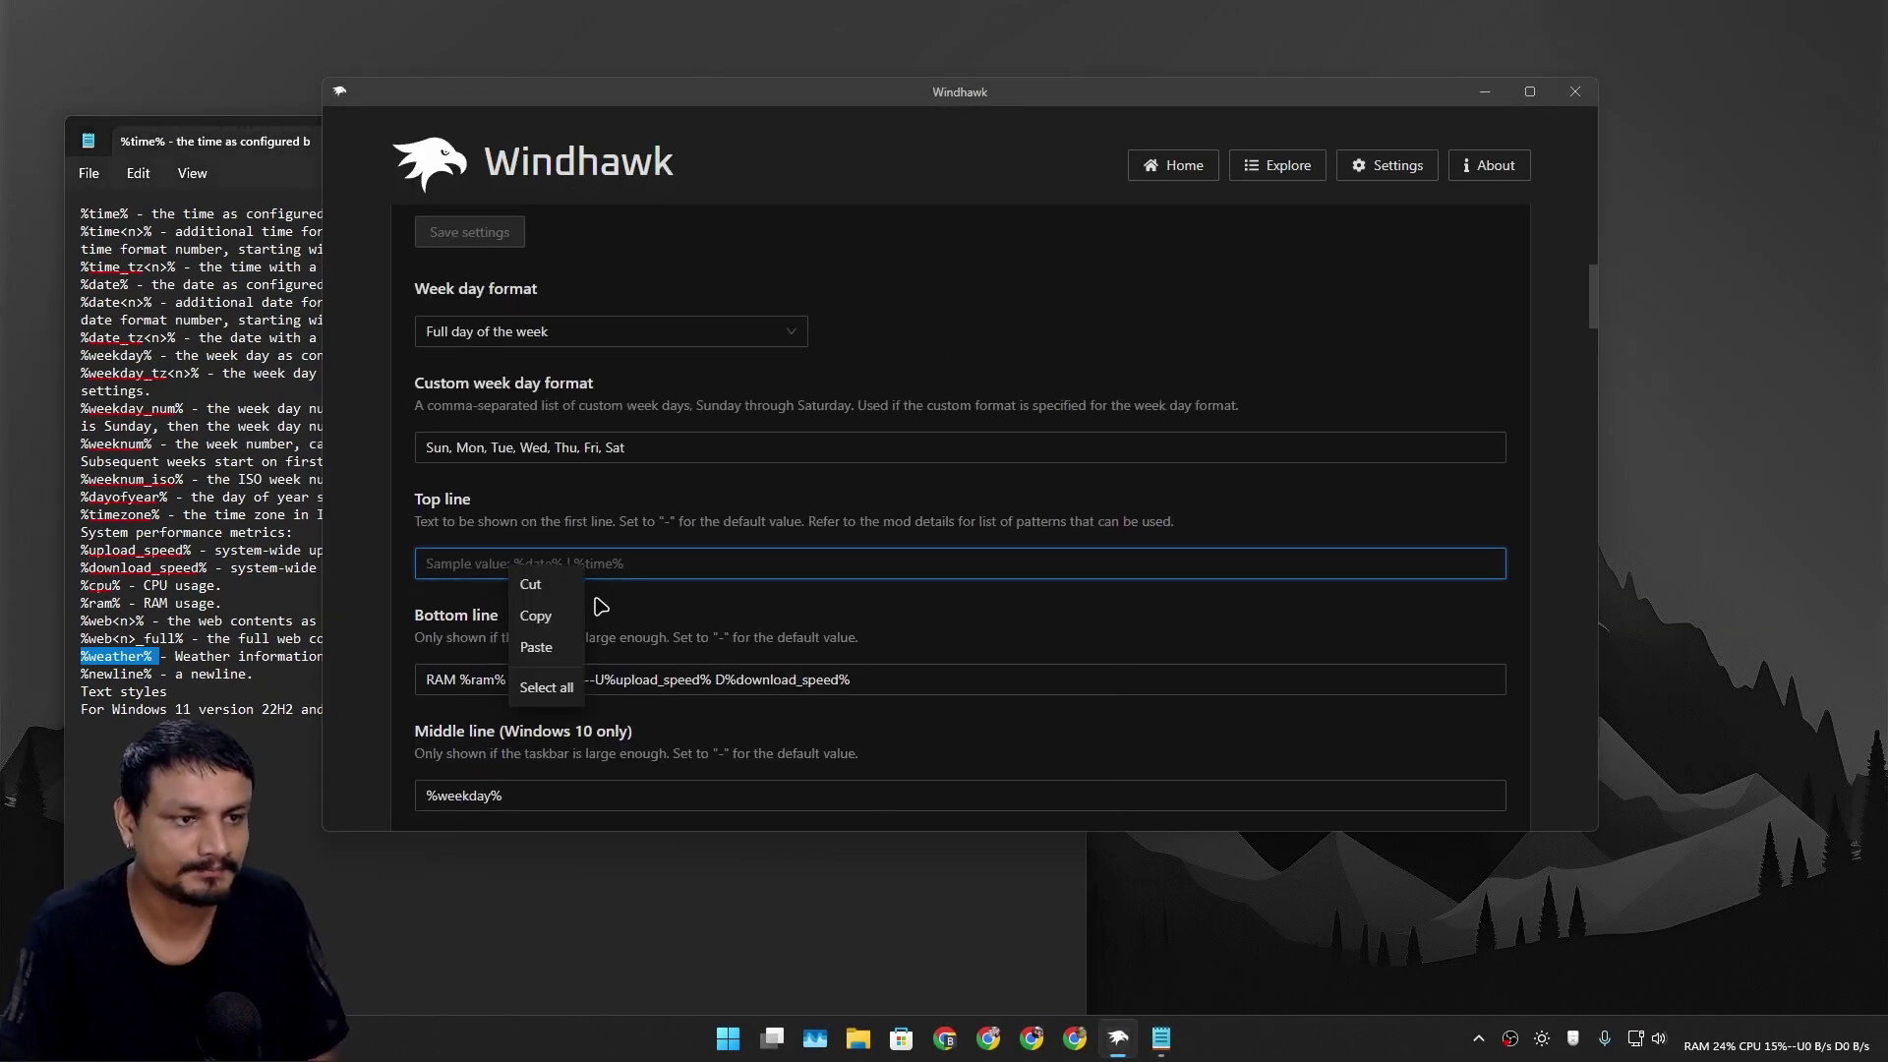
click(548, 648)
click(469, 233)
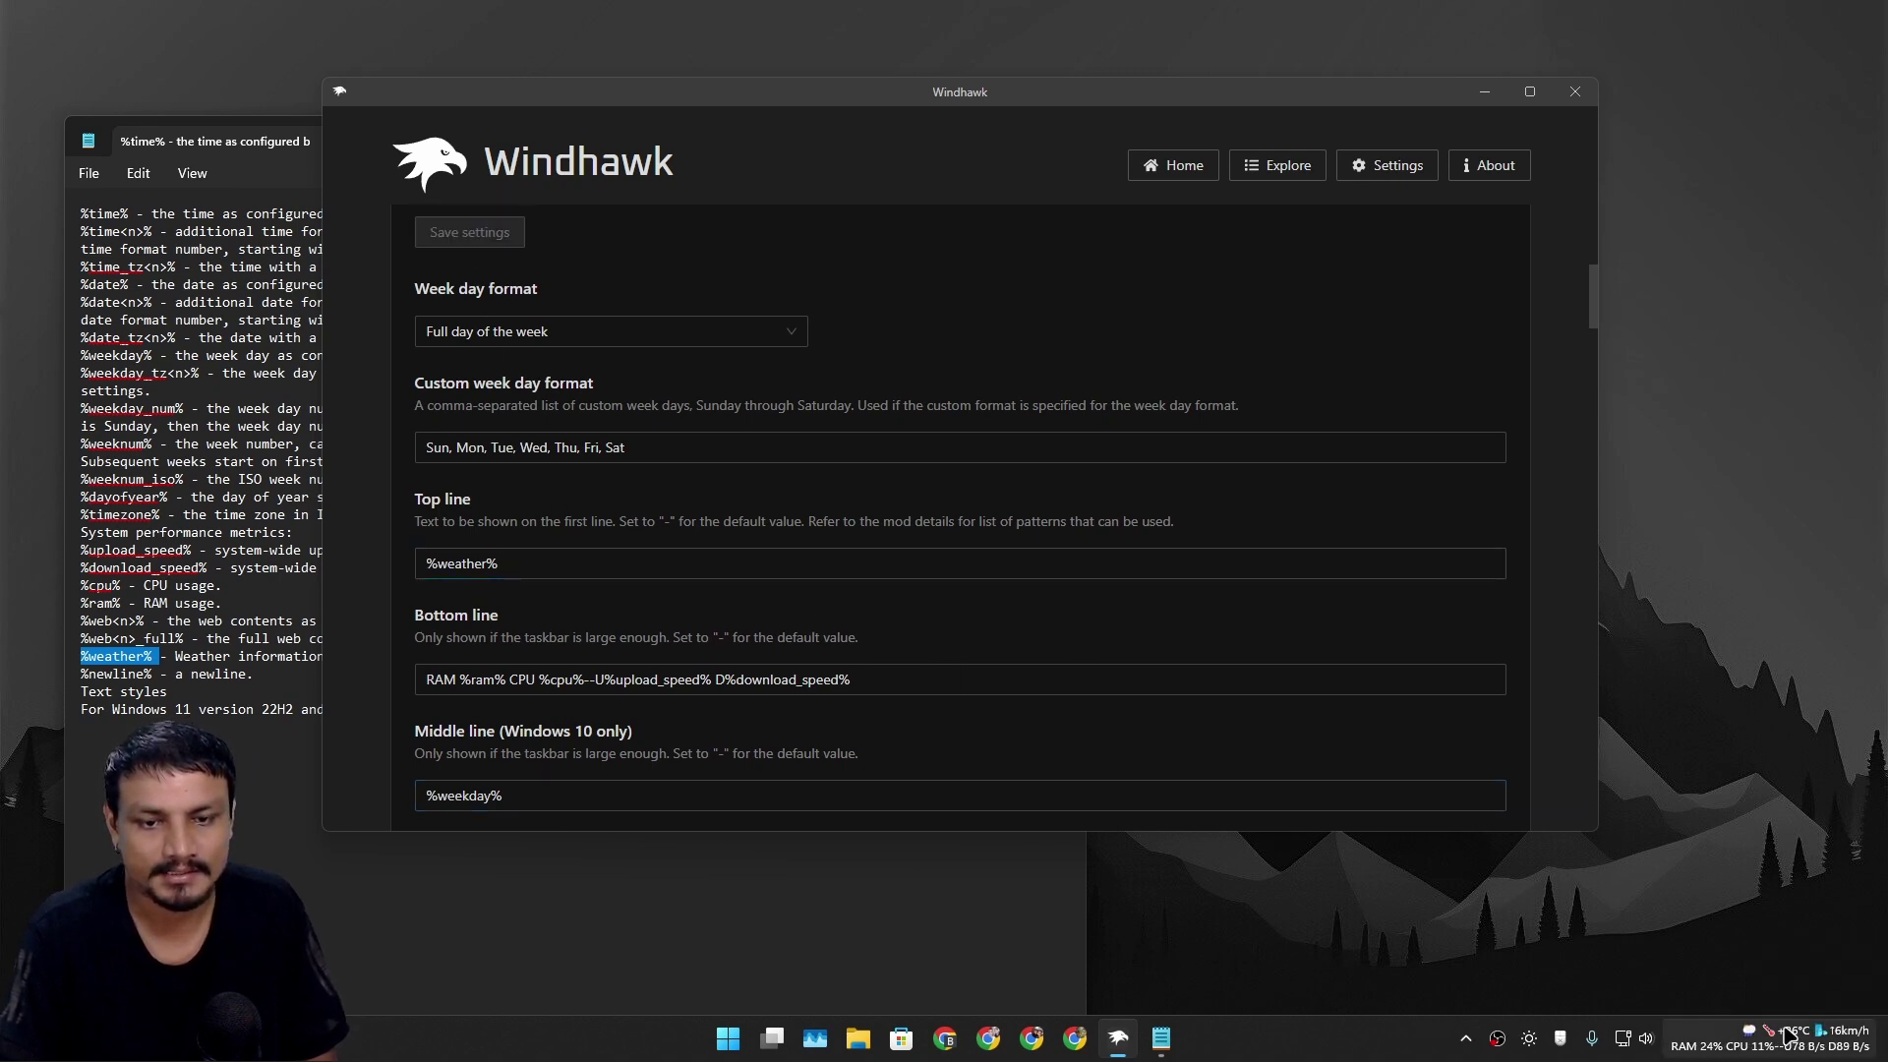
mouse_move(1787, 1034)
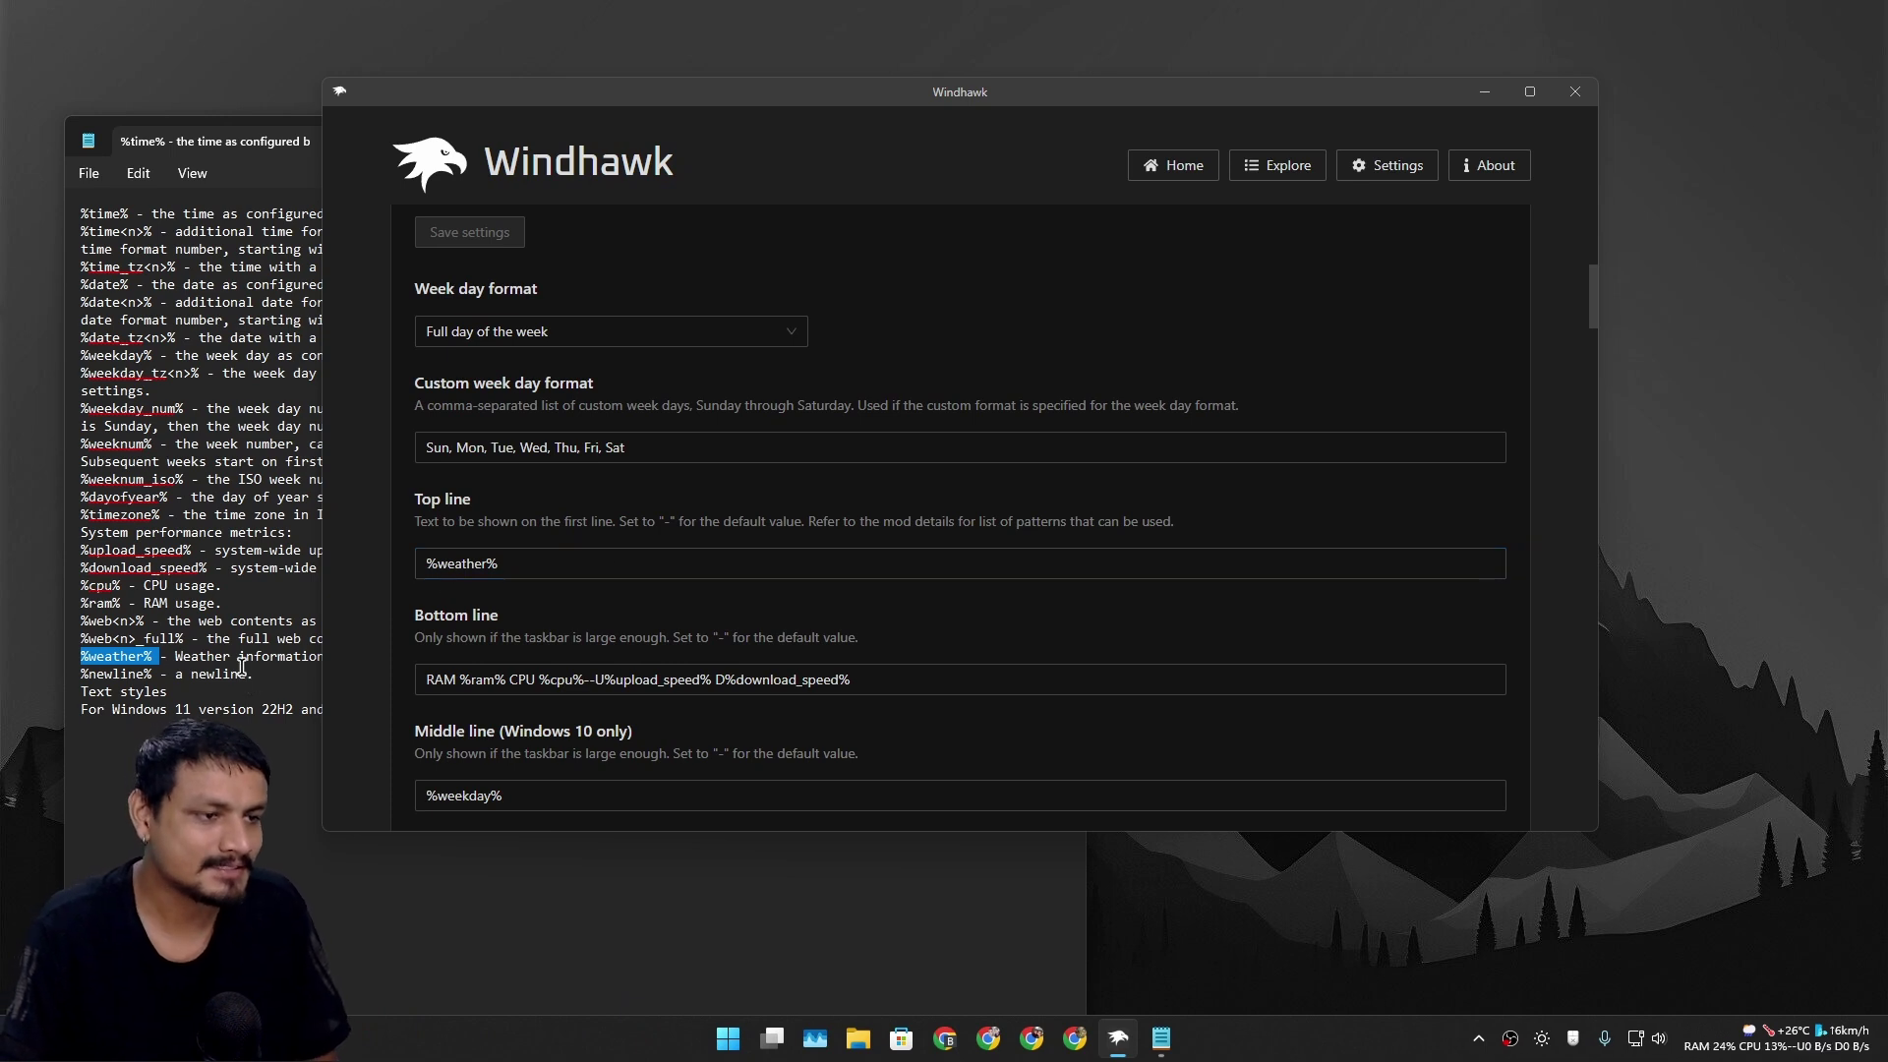
mouse_move(1753, 1044)
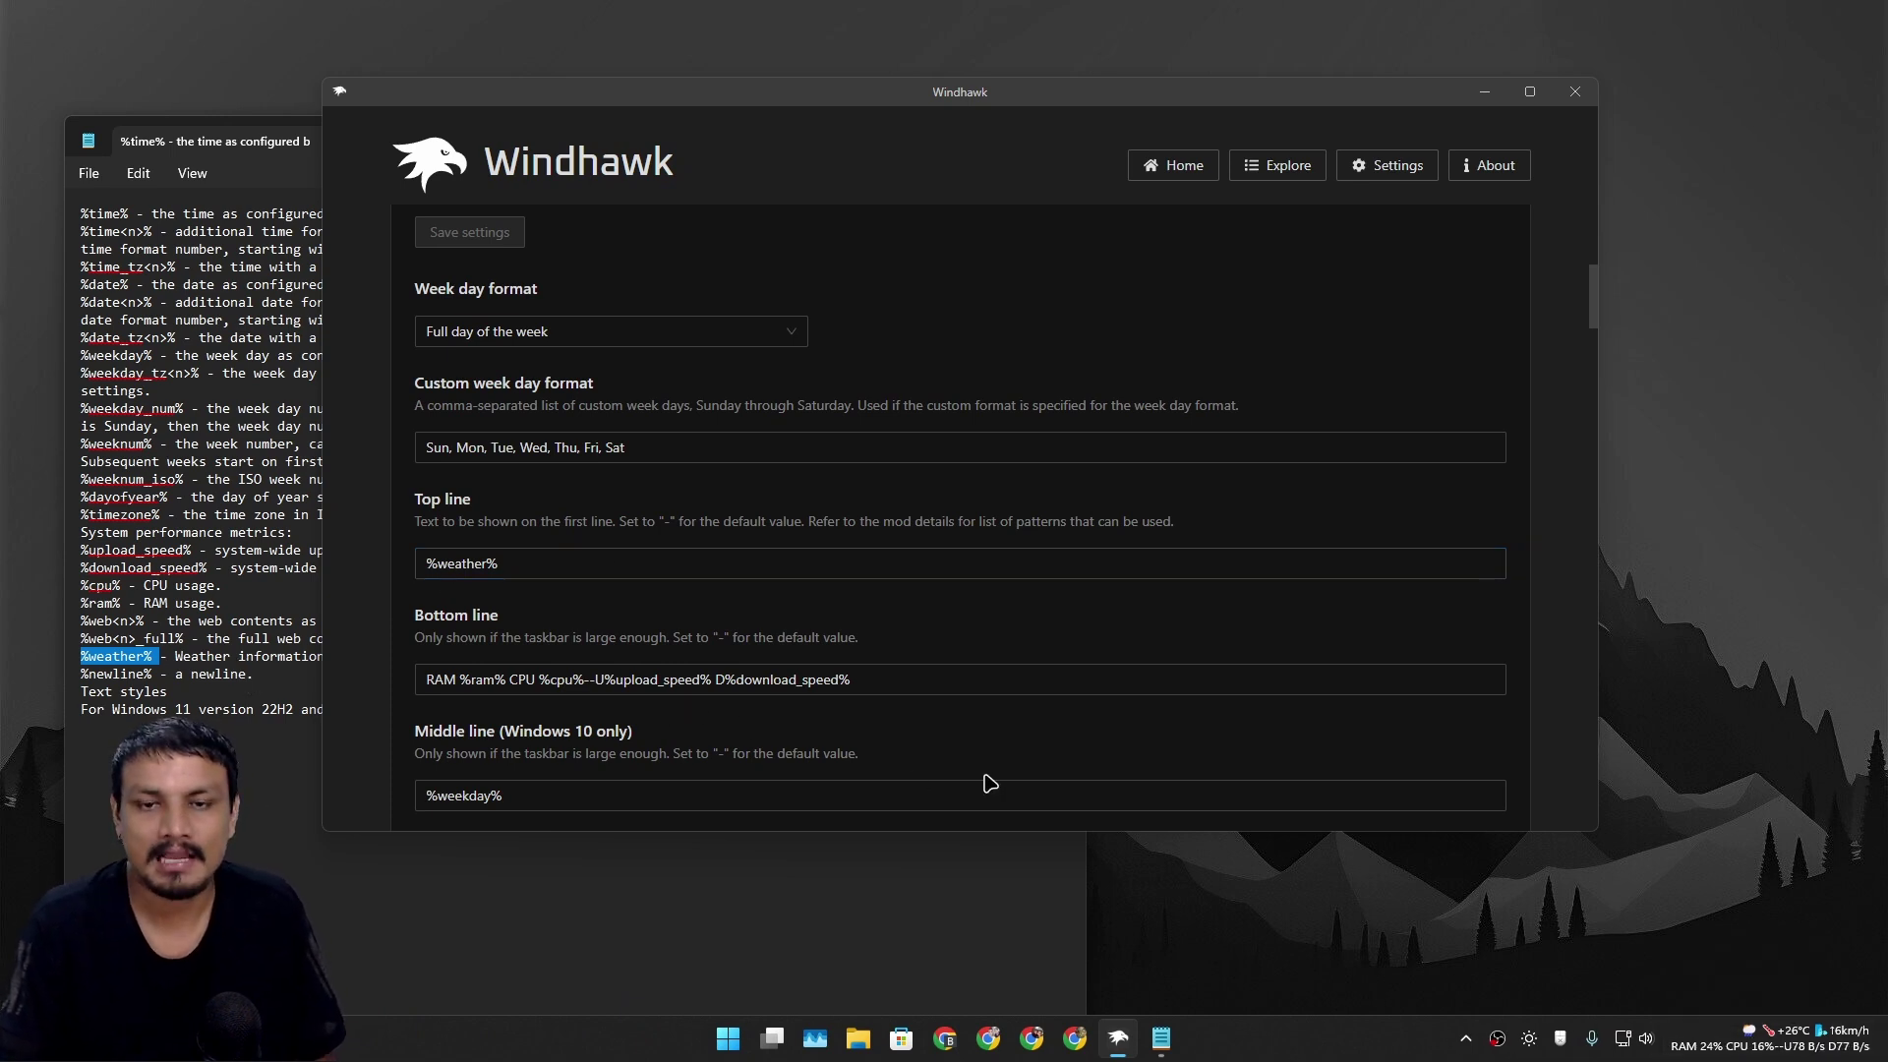
- Delete the RAM and CPU labels from the Bottom line and save
scroll(1013, 738, down, 1)
click(506, 465)
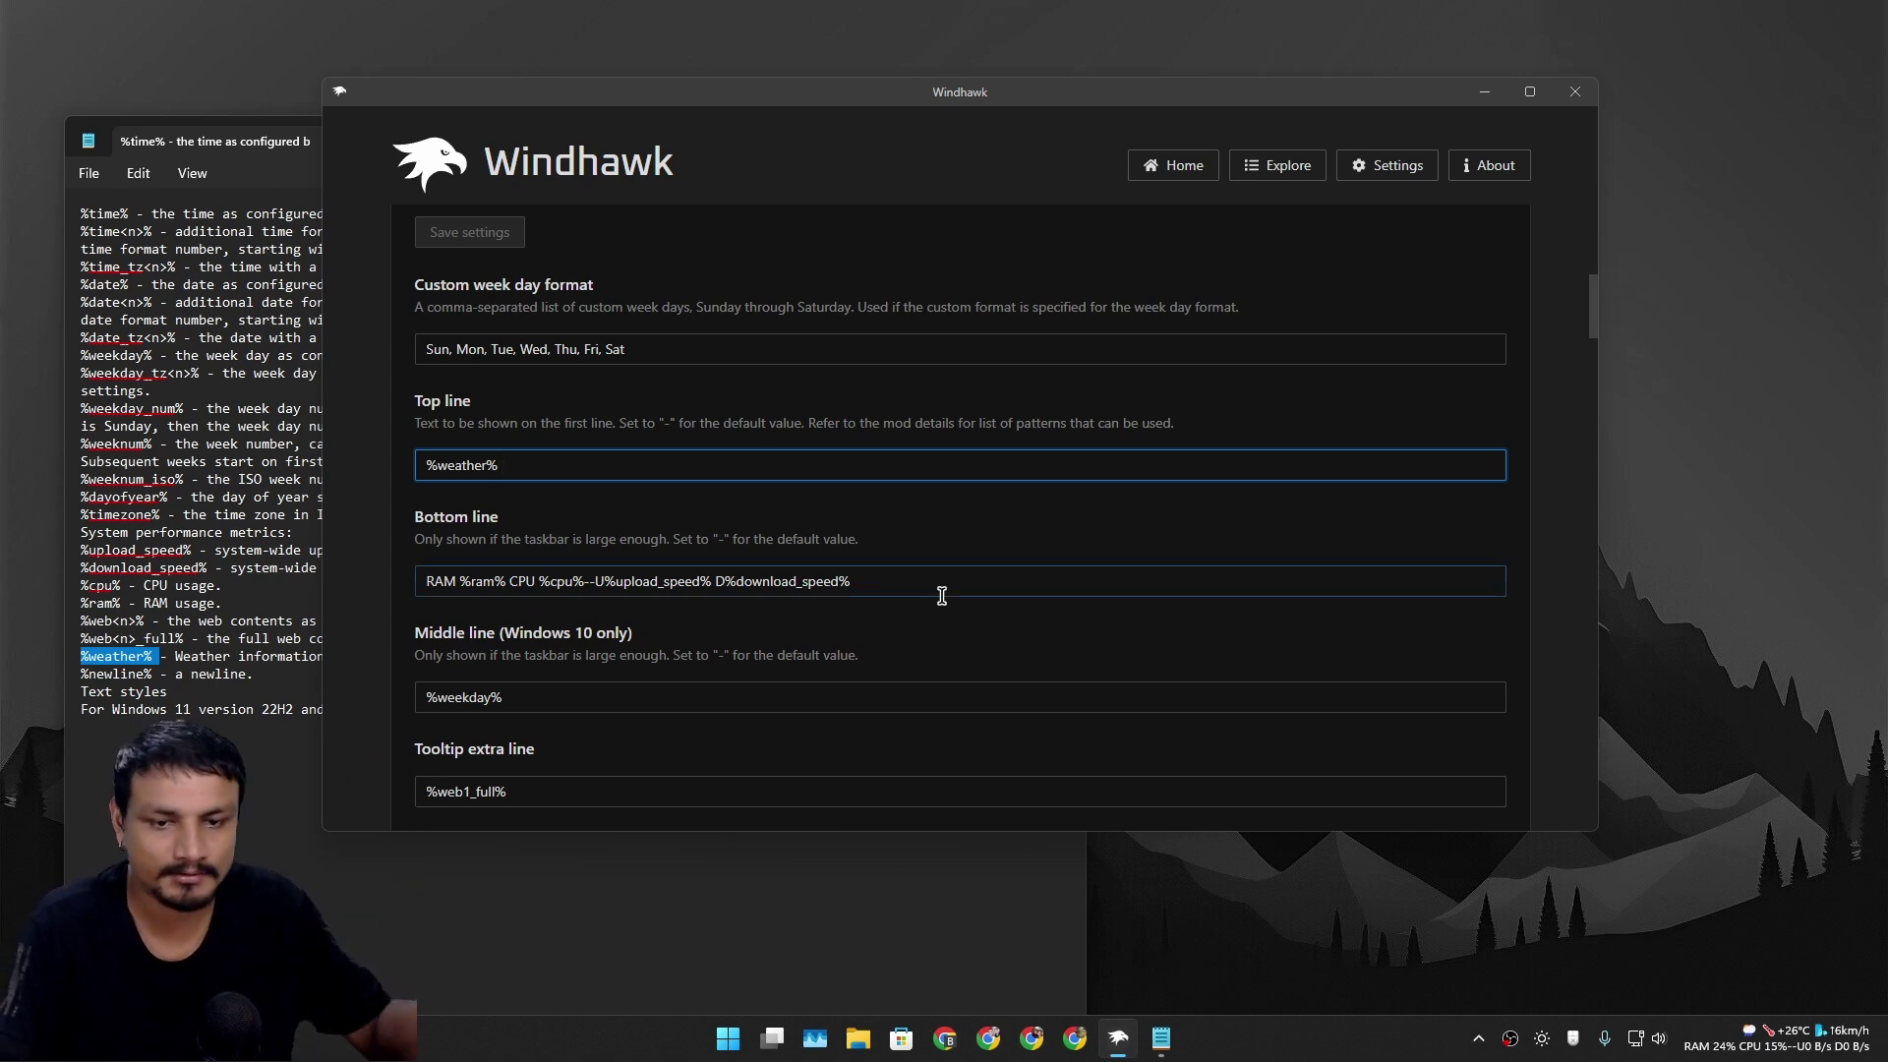
double_click(449, 587)
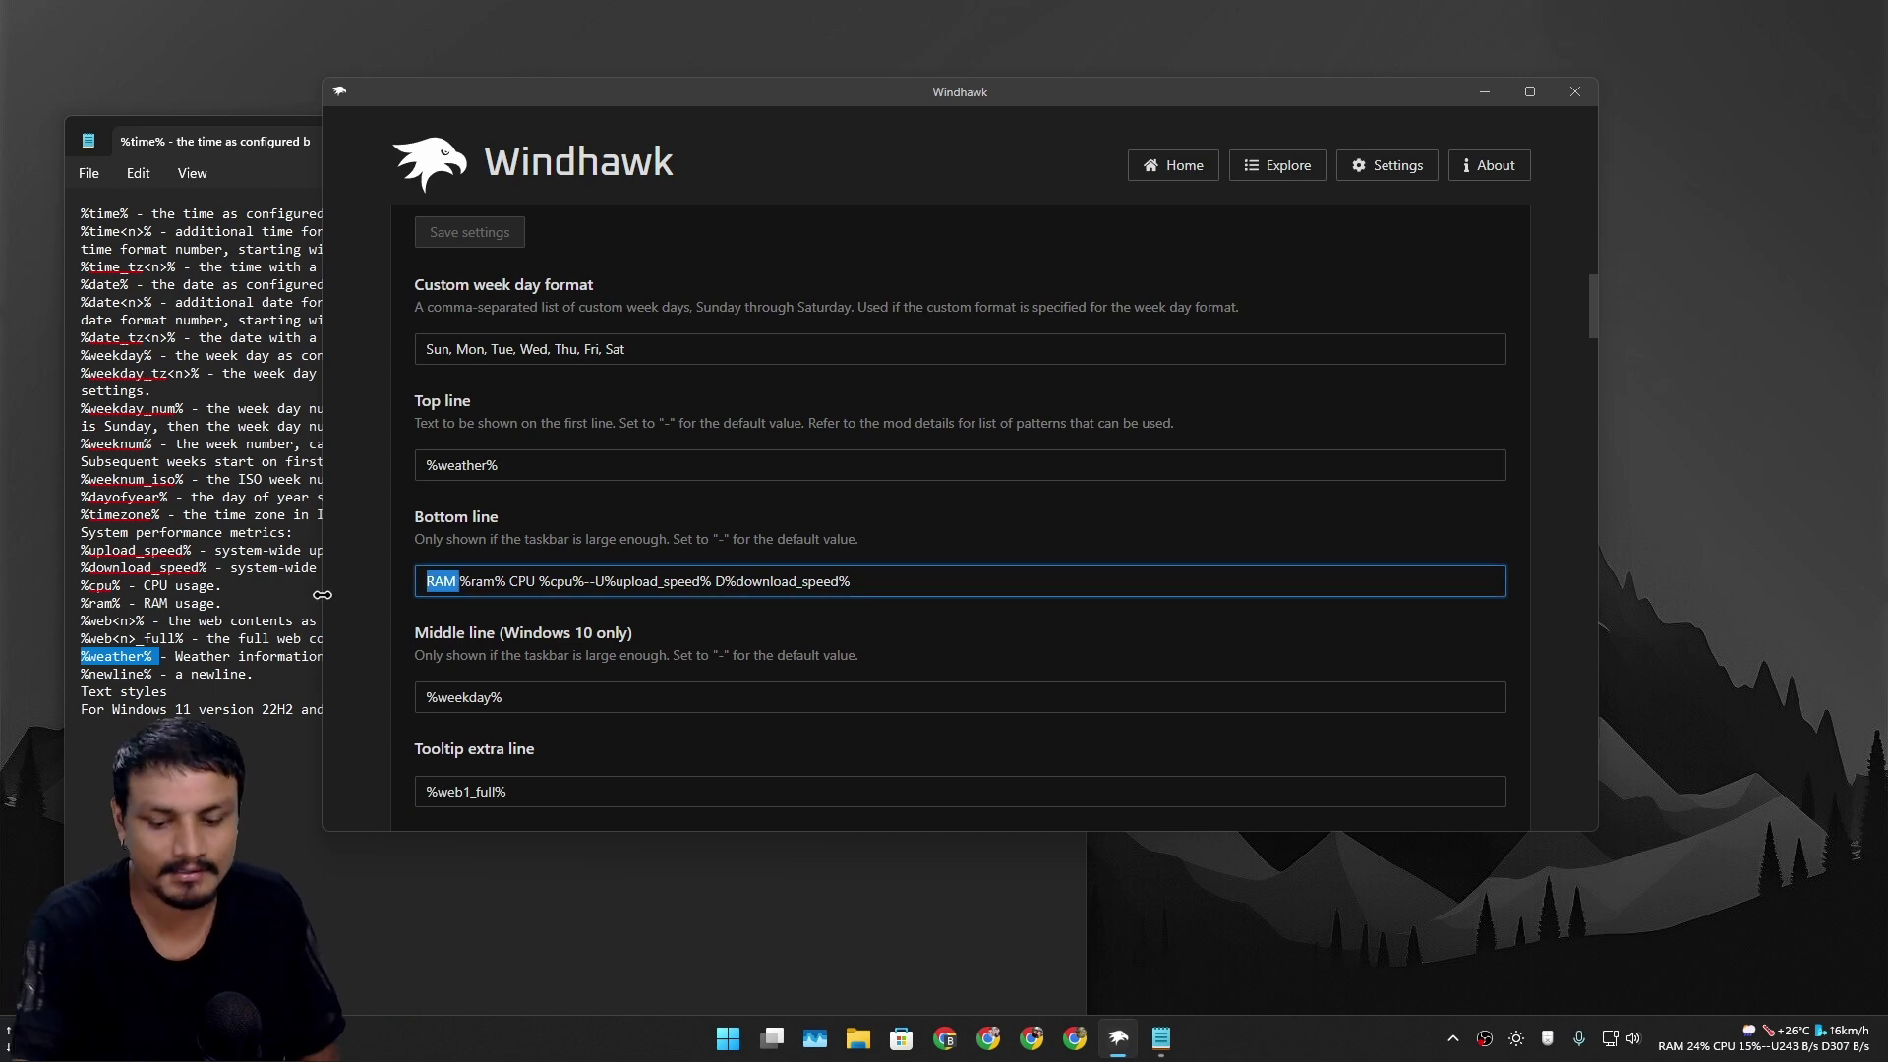
key(BackSpace)
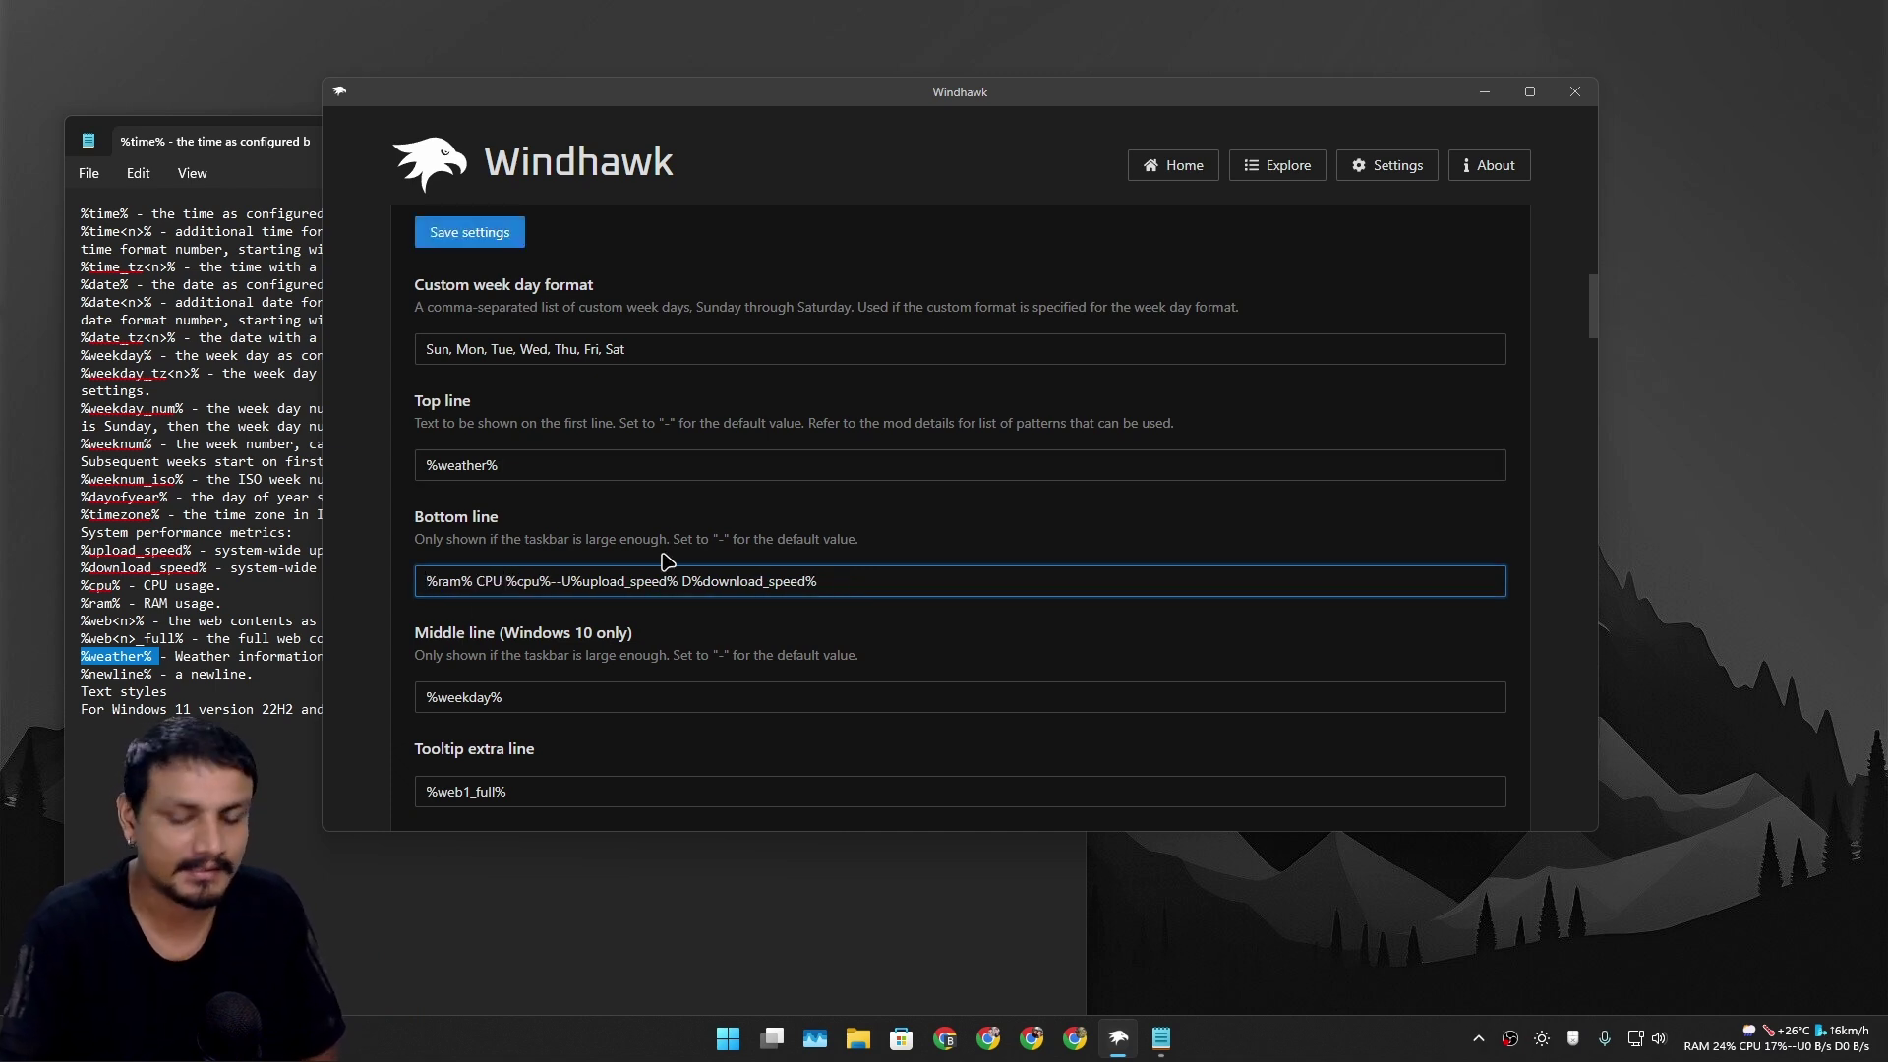
key(BackSpace)
key(BackSpace)
key(BackSpace)
key(BackSpace)
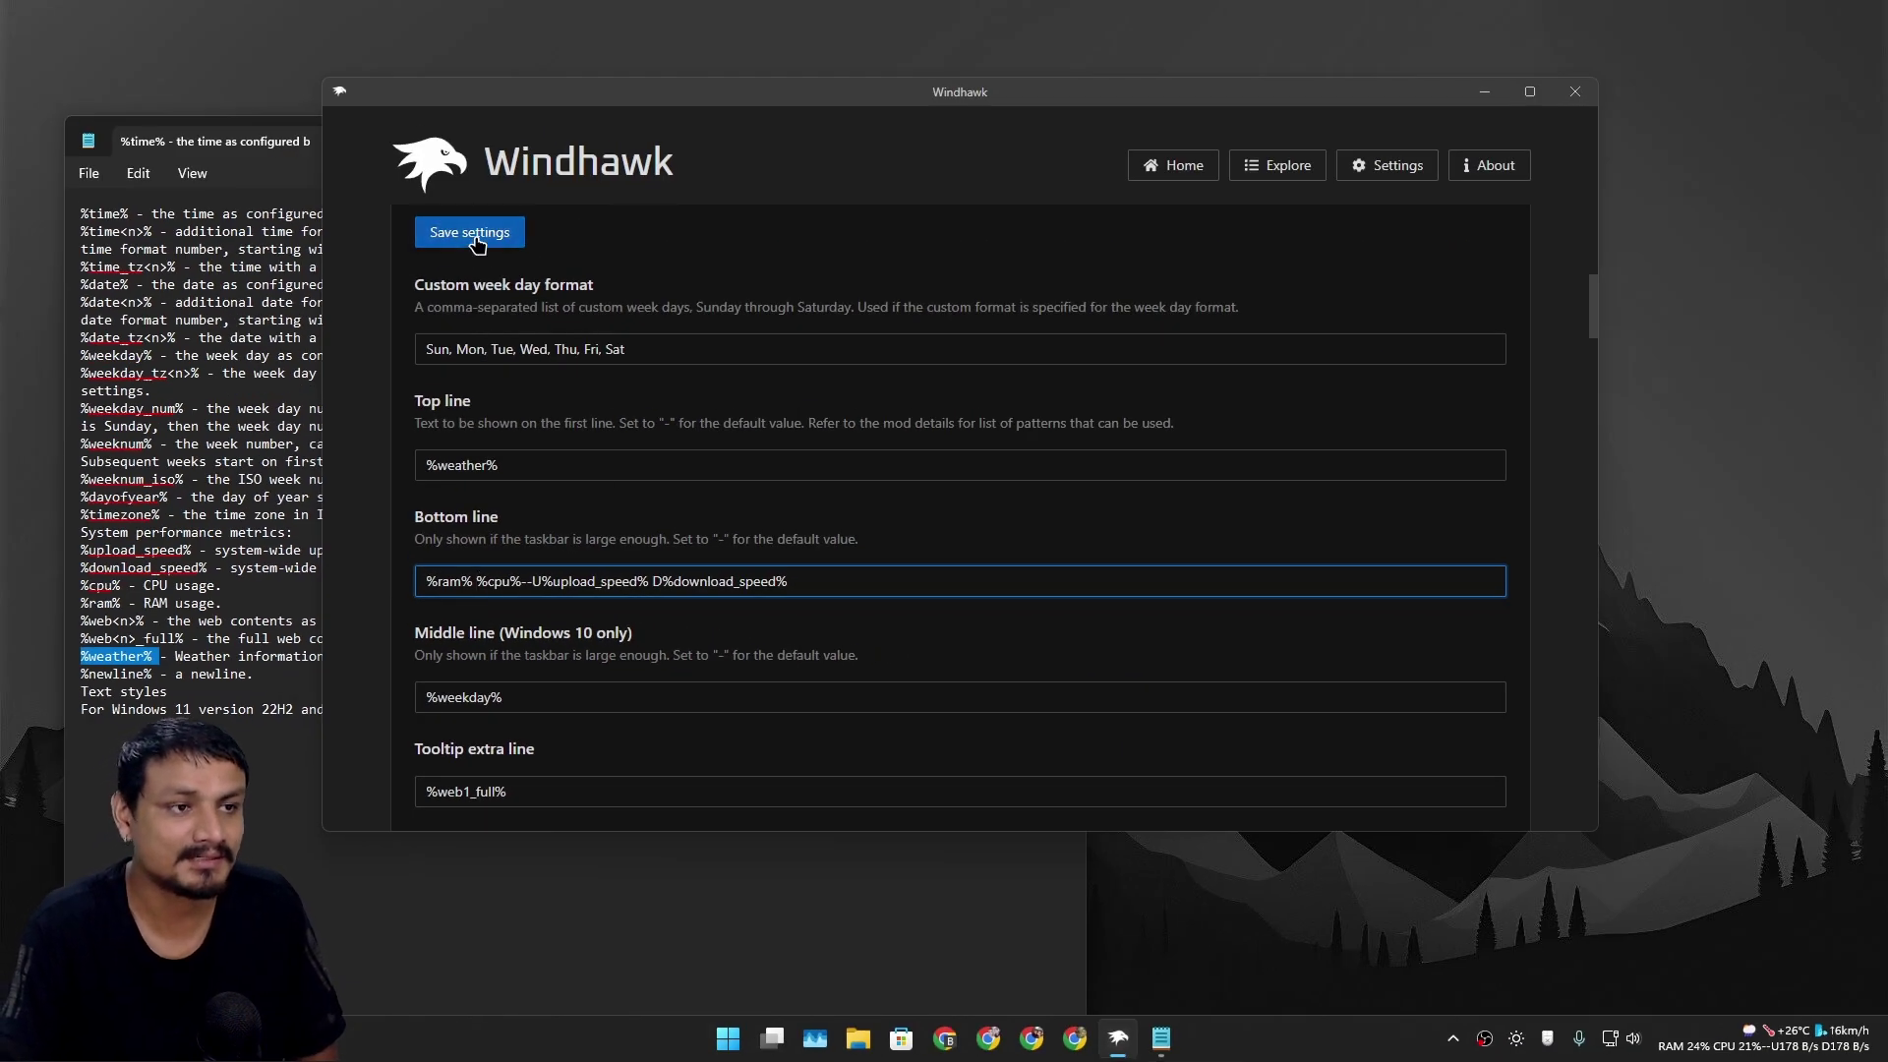
click(470, 232)
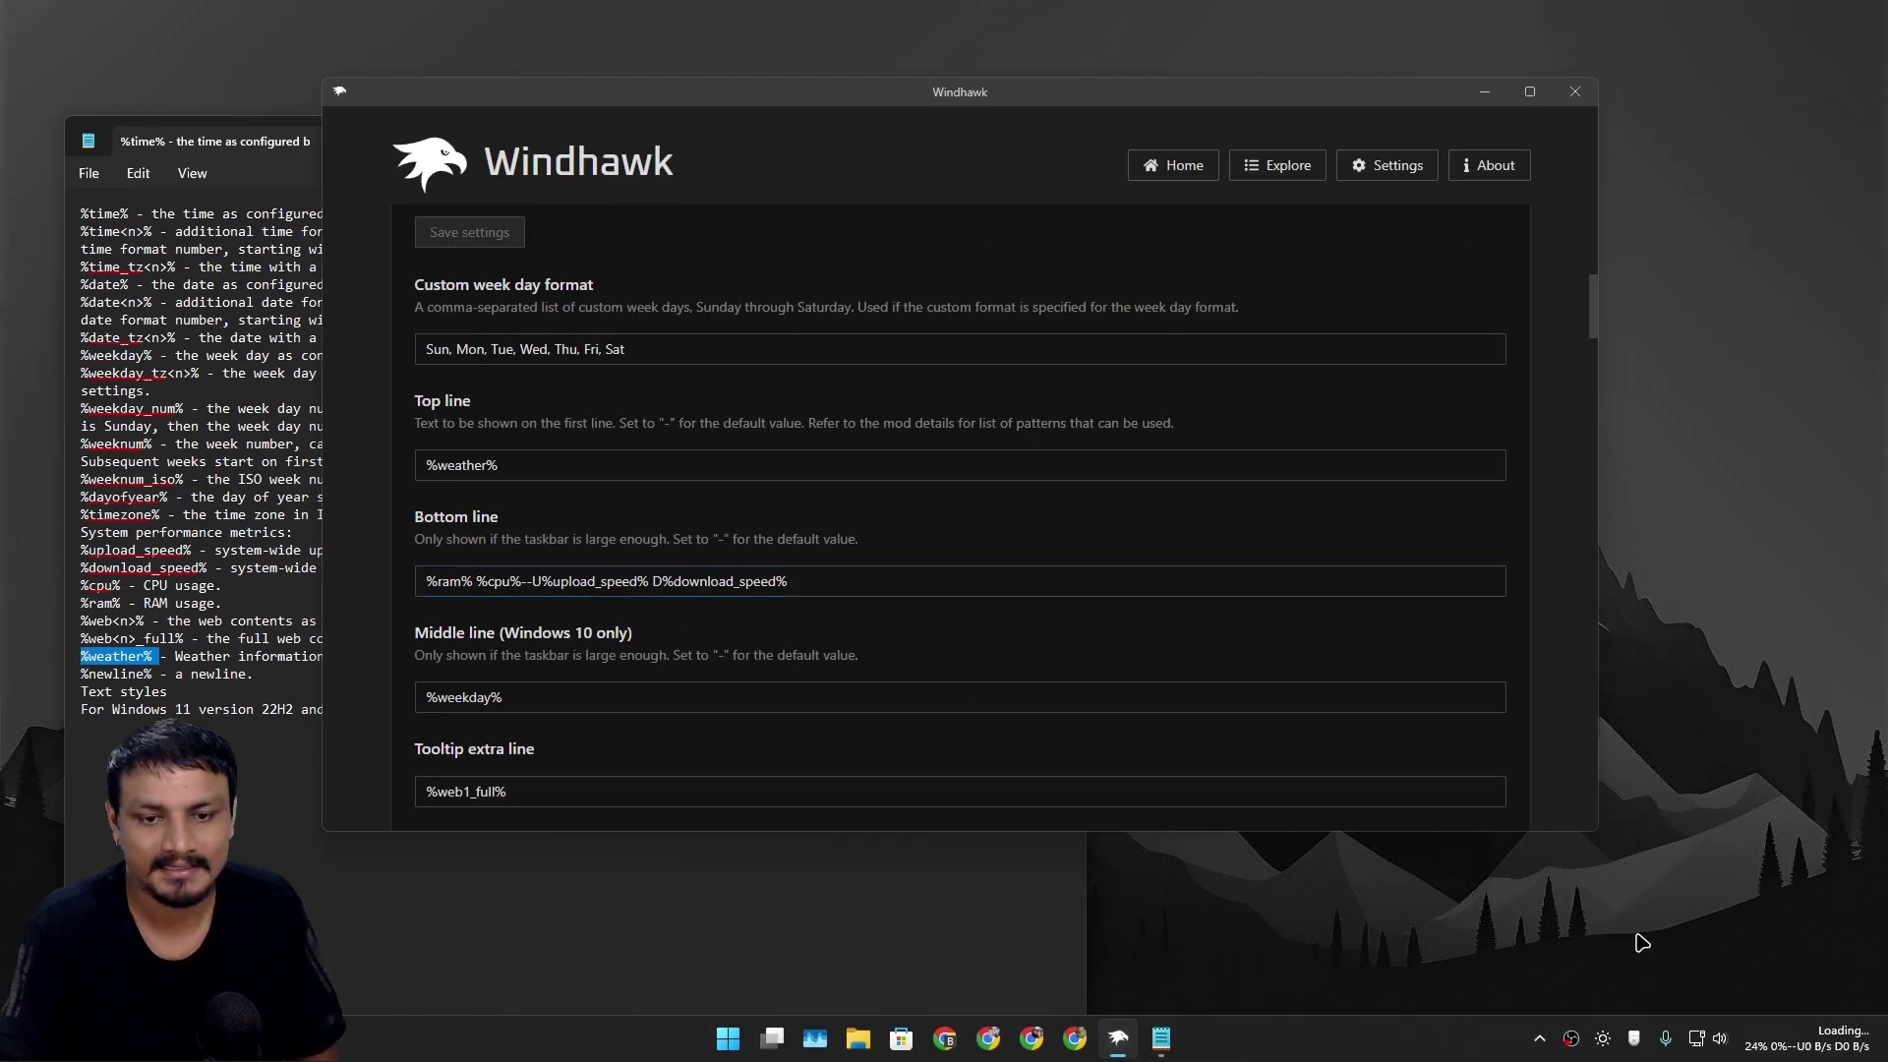
- Prefix RAM with R and CPU with C in the Bottom line, then save
mouse_move(1727, 1052)
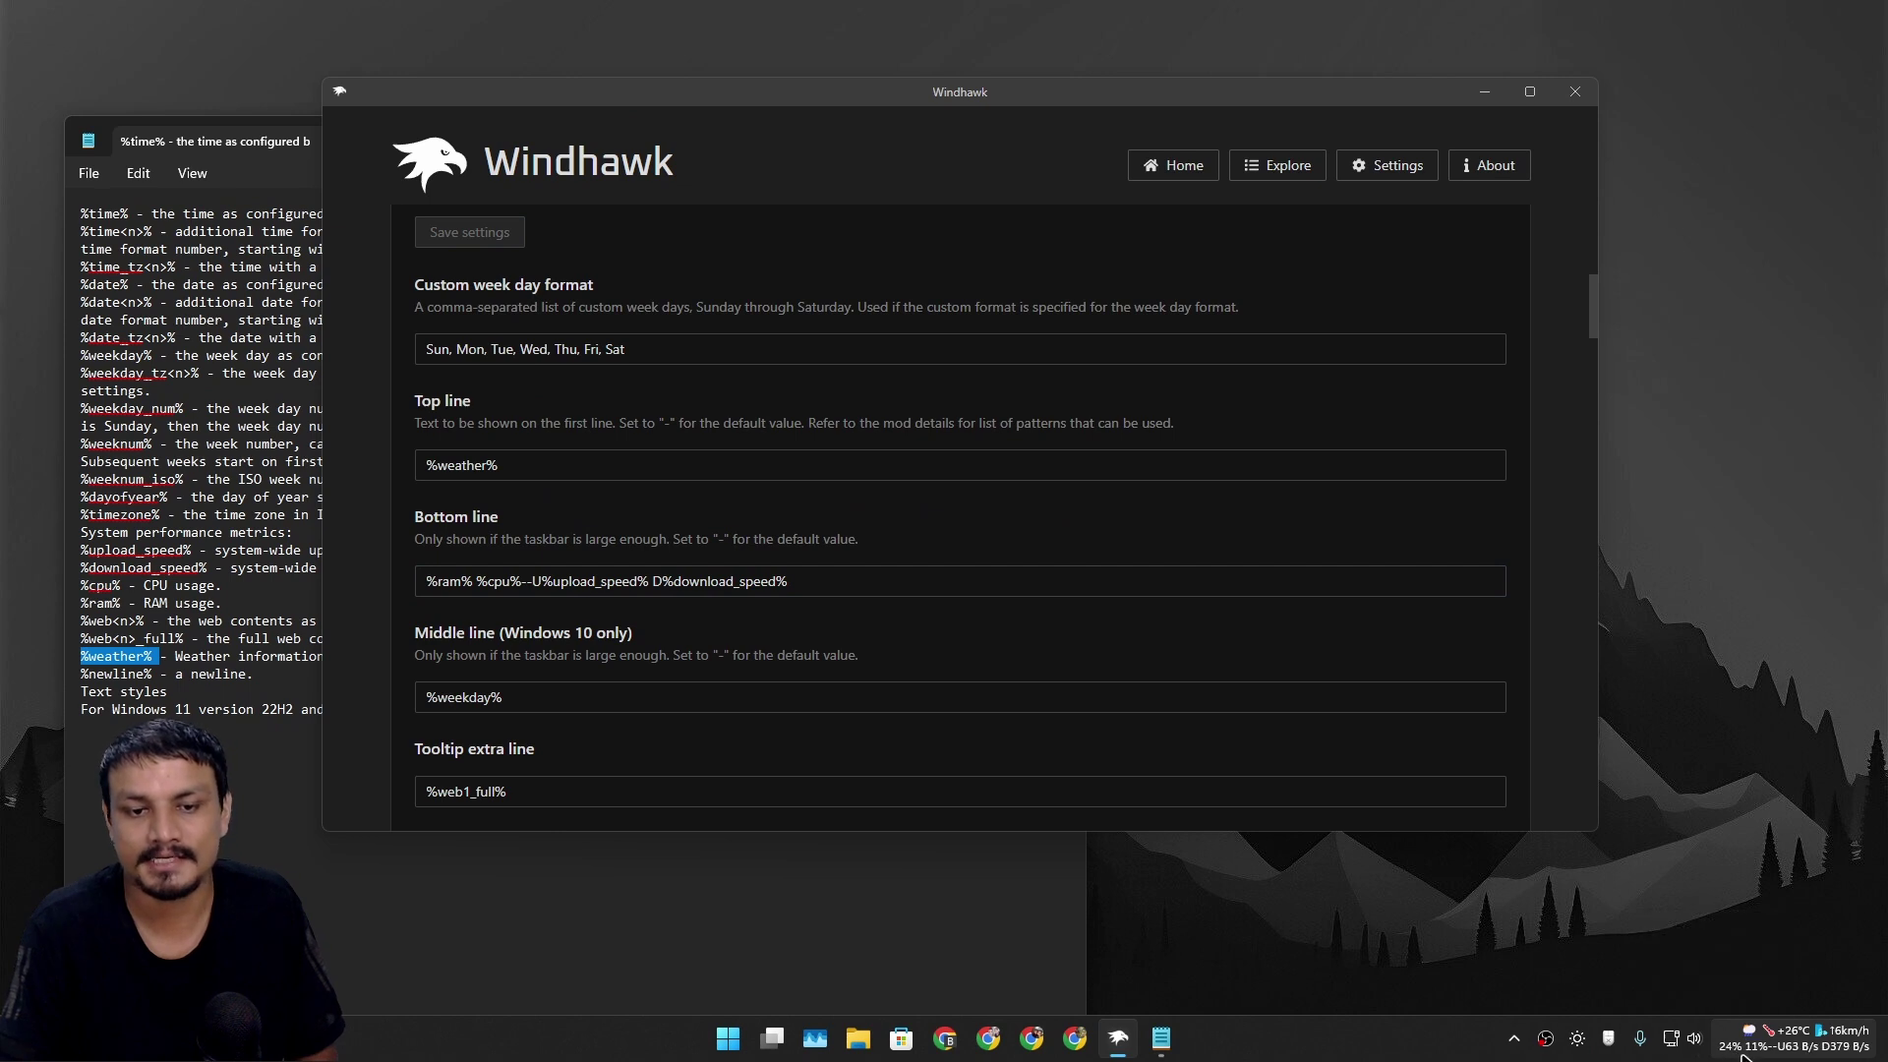
click(429, 581)
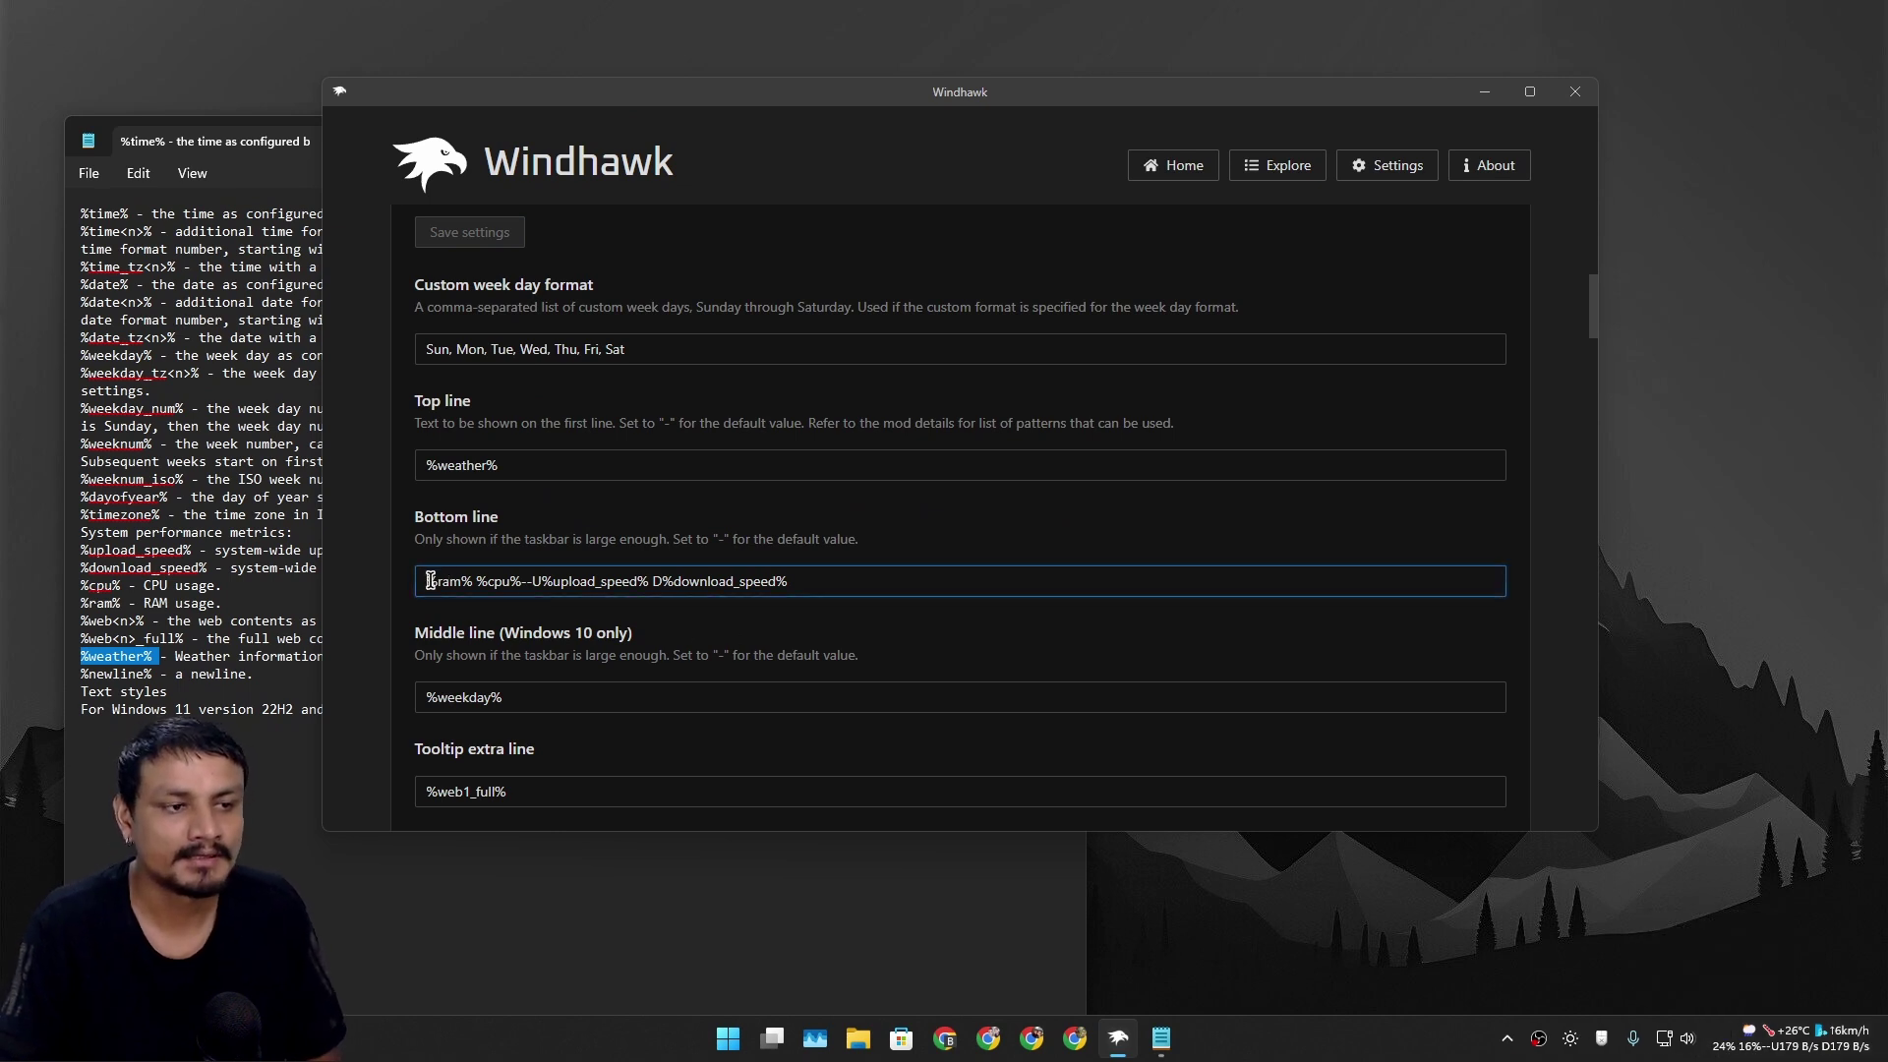
text(R)
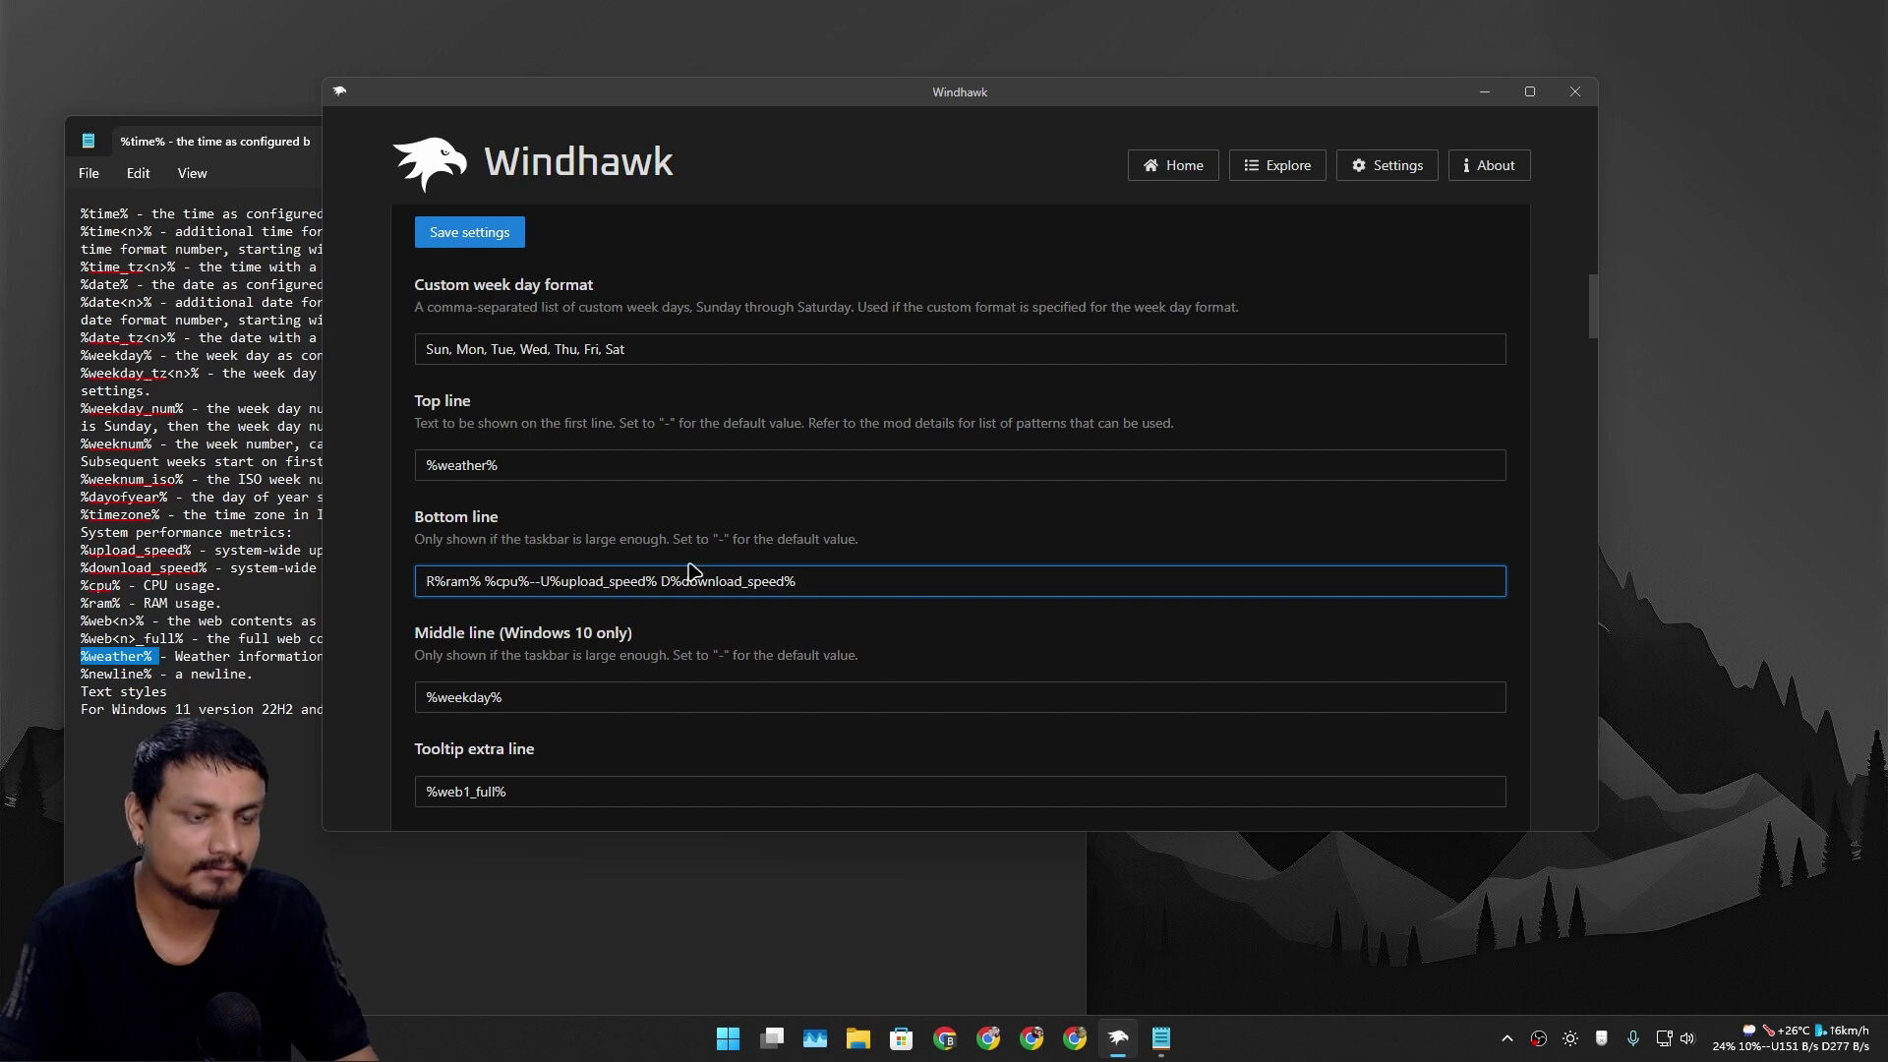
text(C)
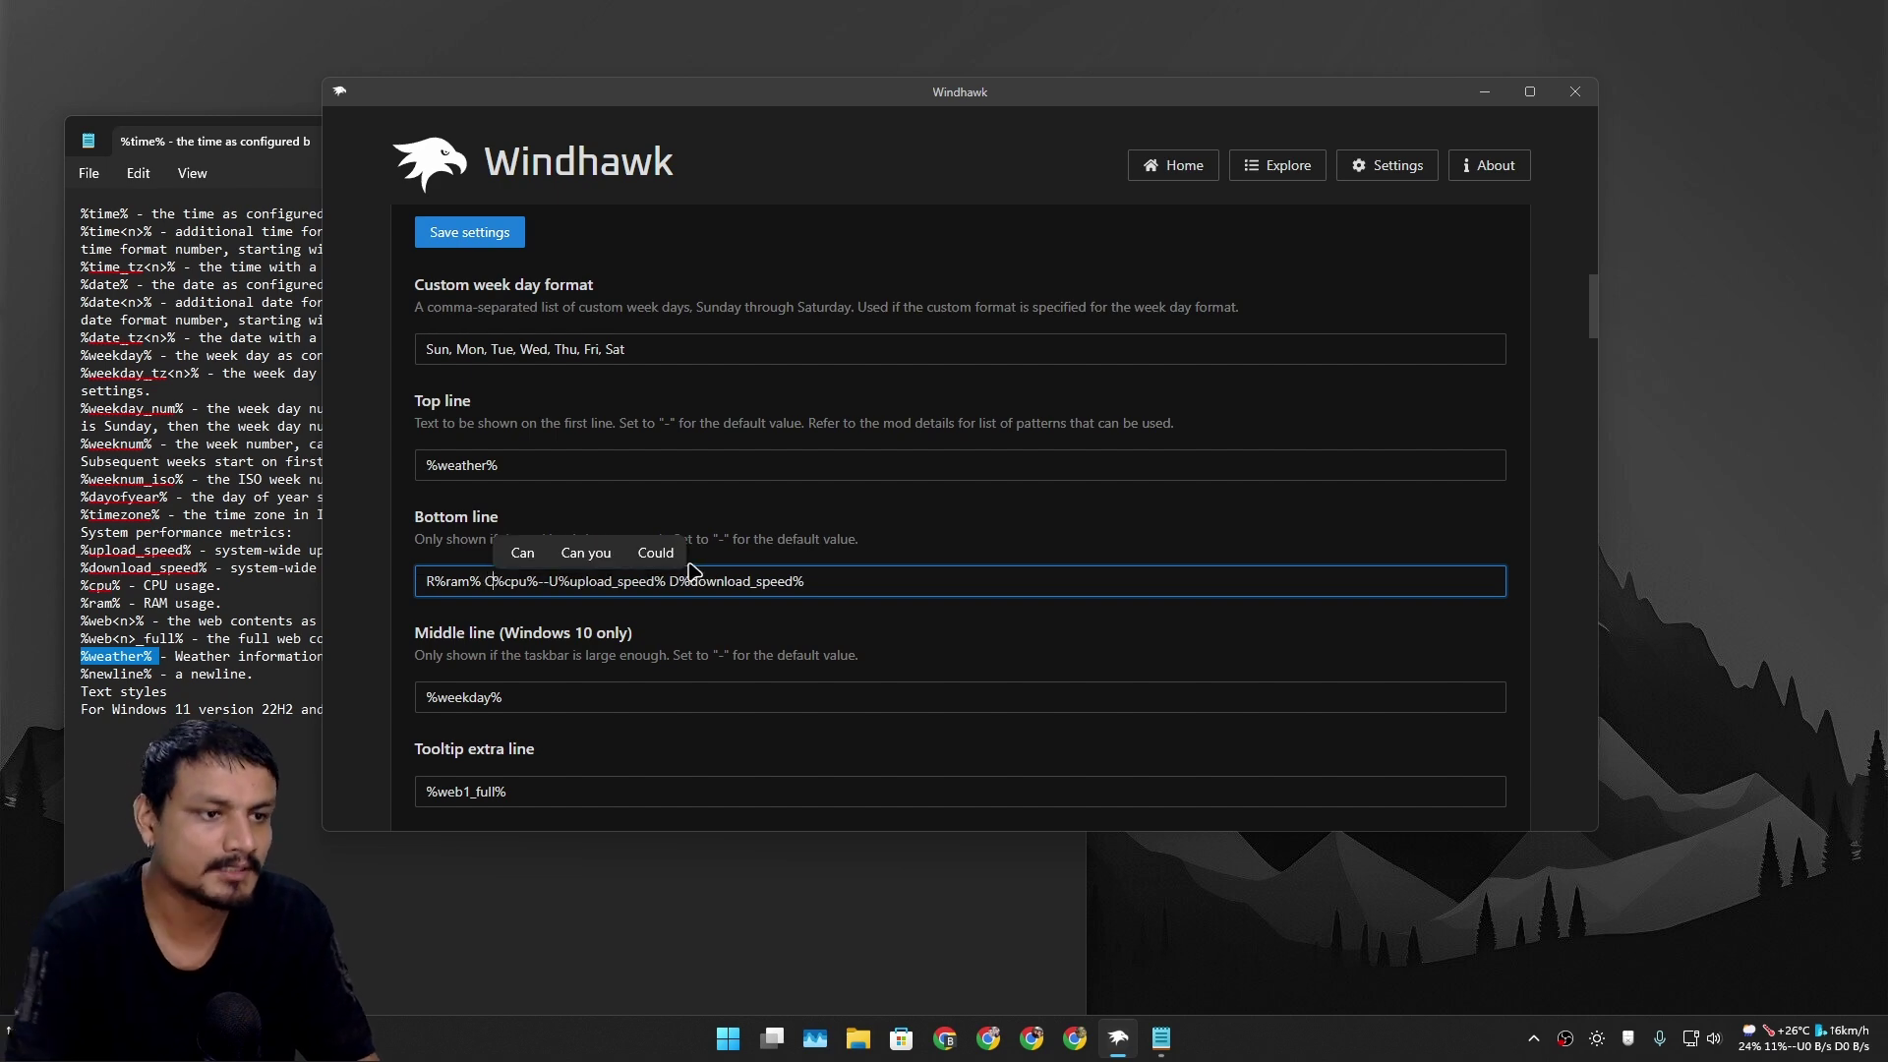
click(483, 243)
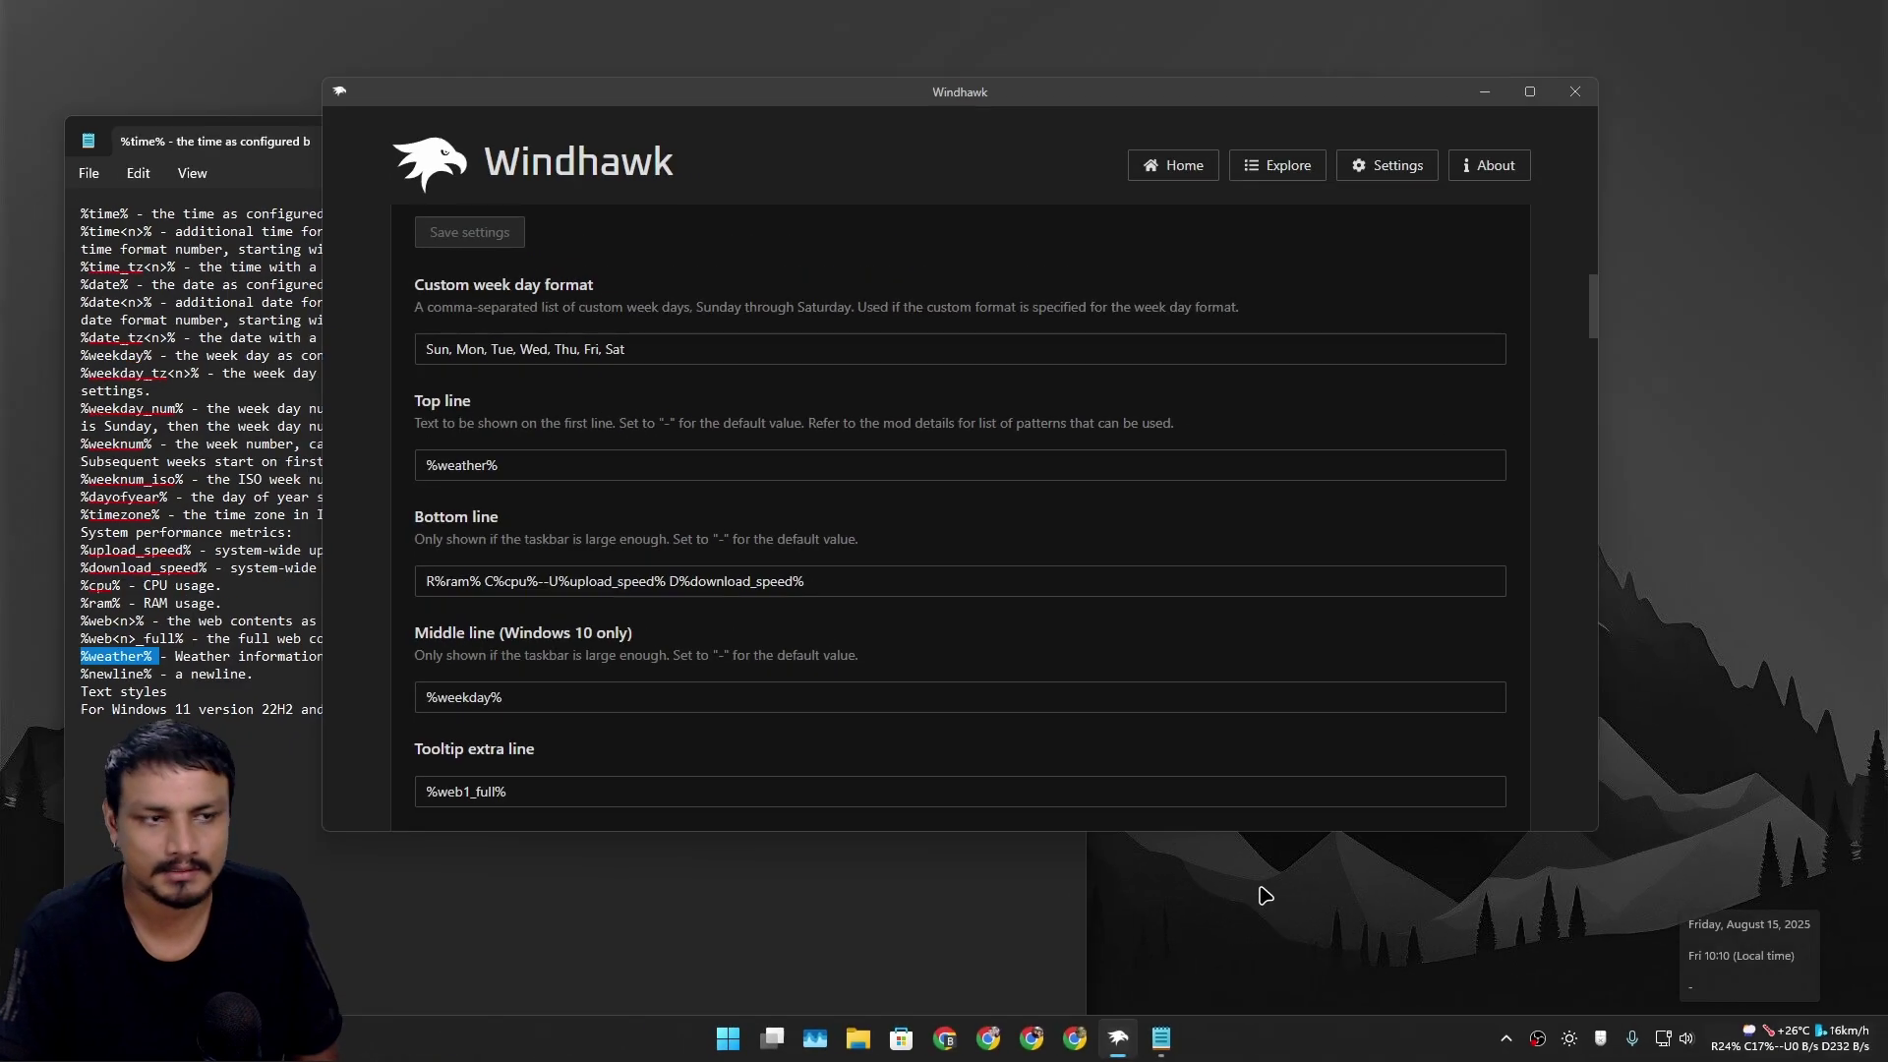
- Replace %weather% in the Top line with the text KB and save
click(546, 465)
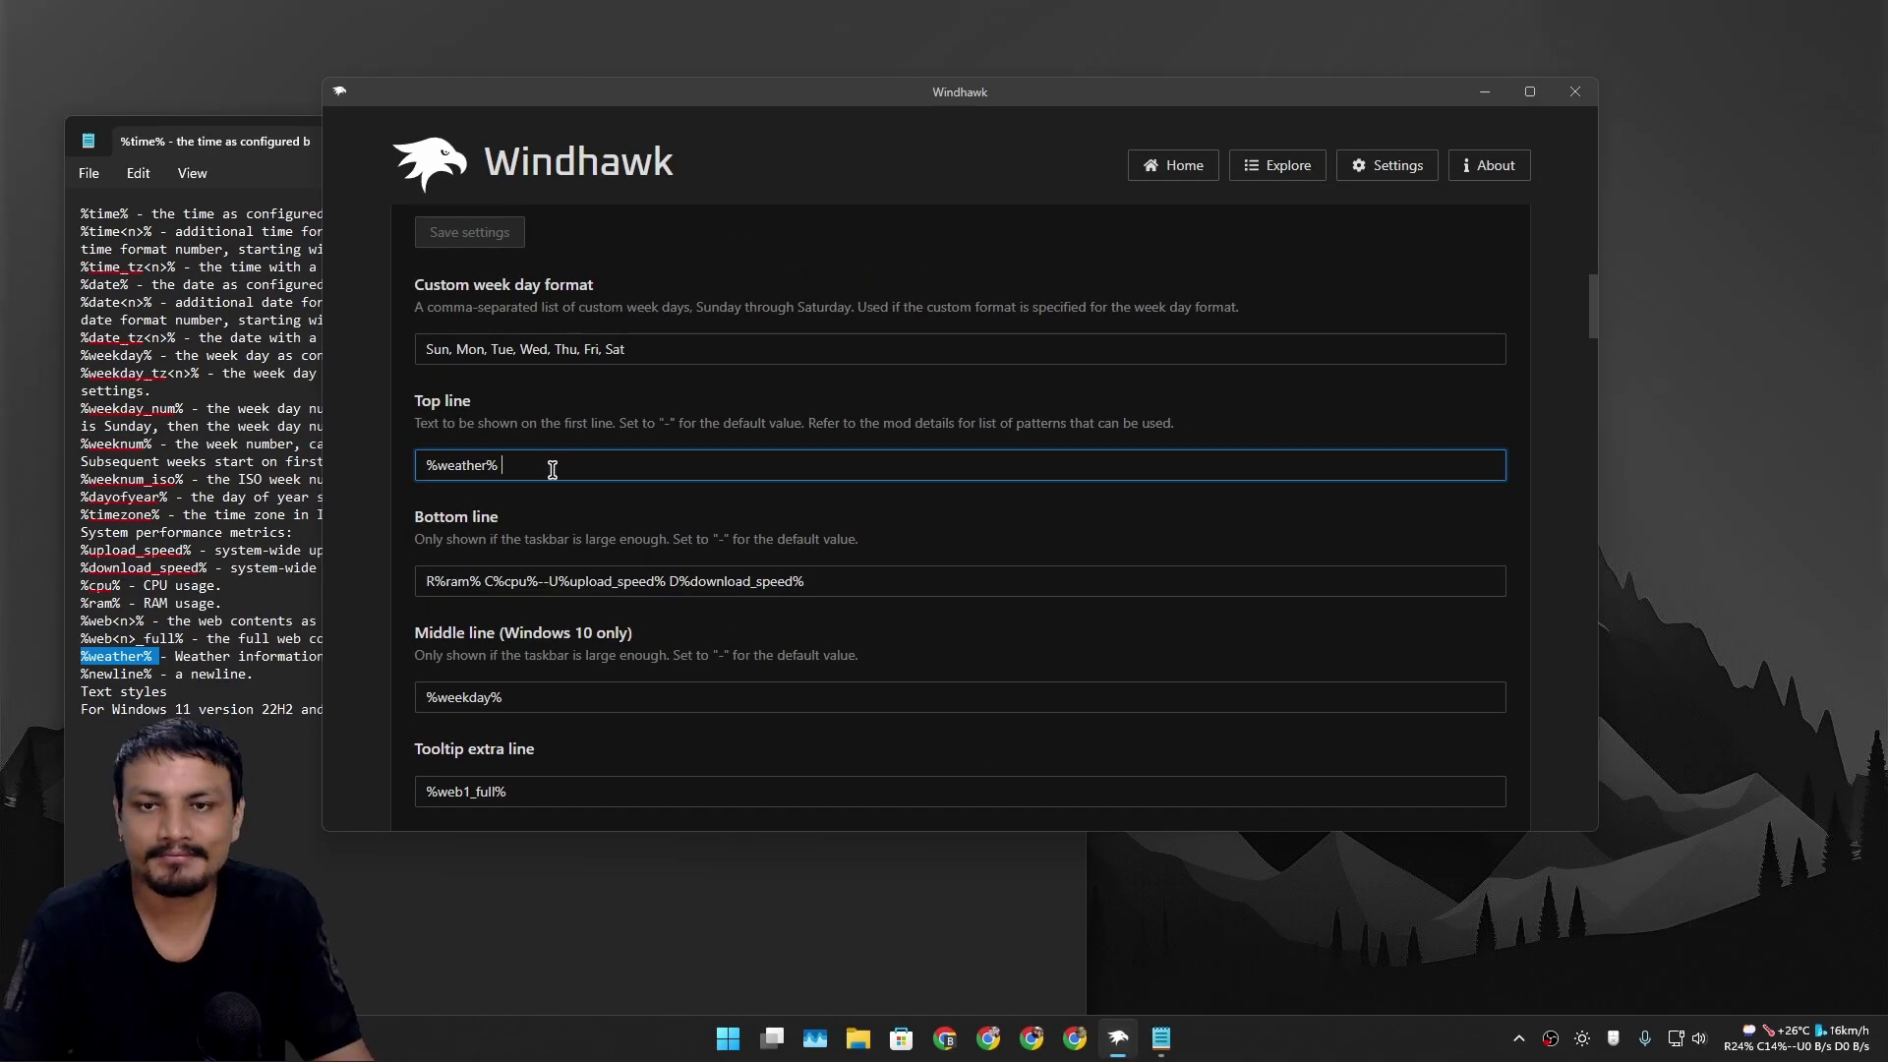
key(ctrl+a)
text(K)
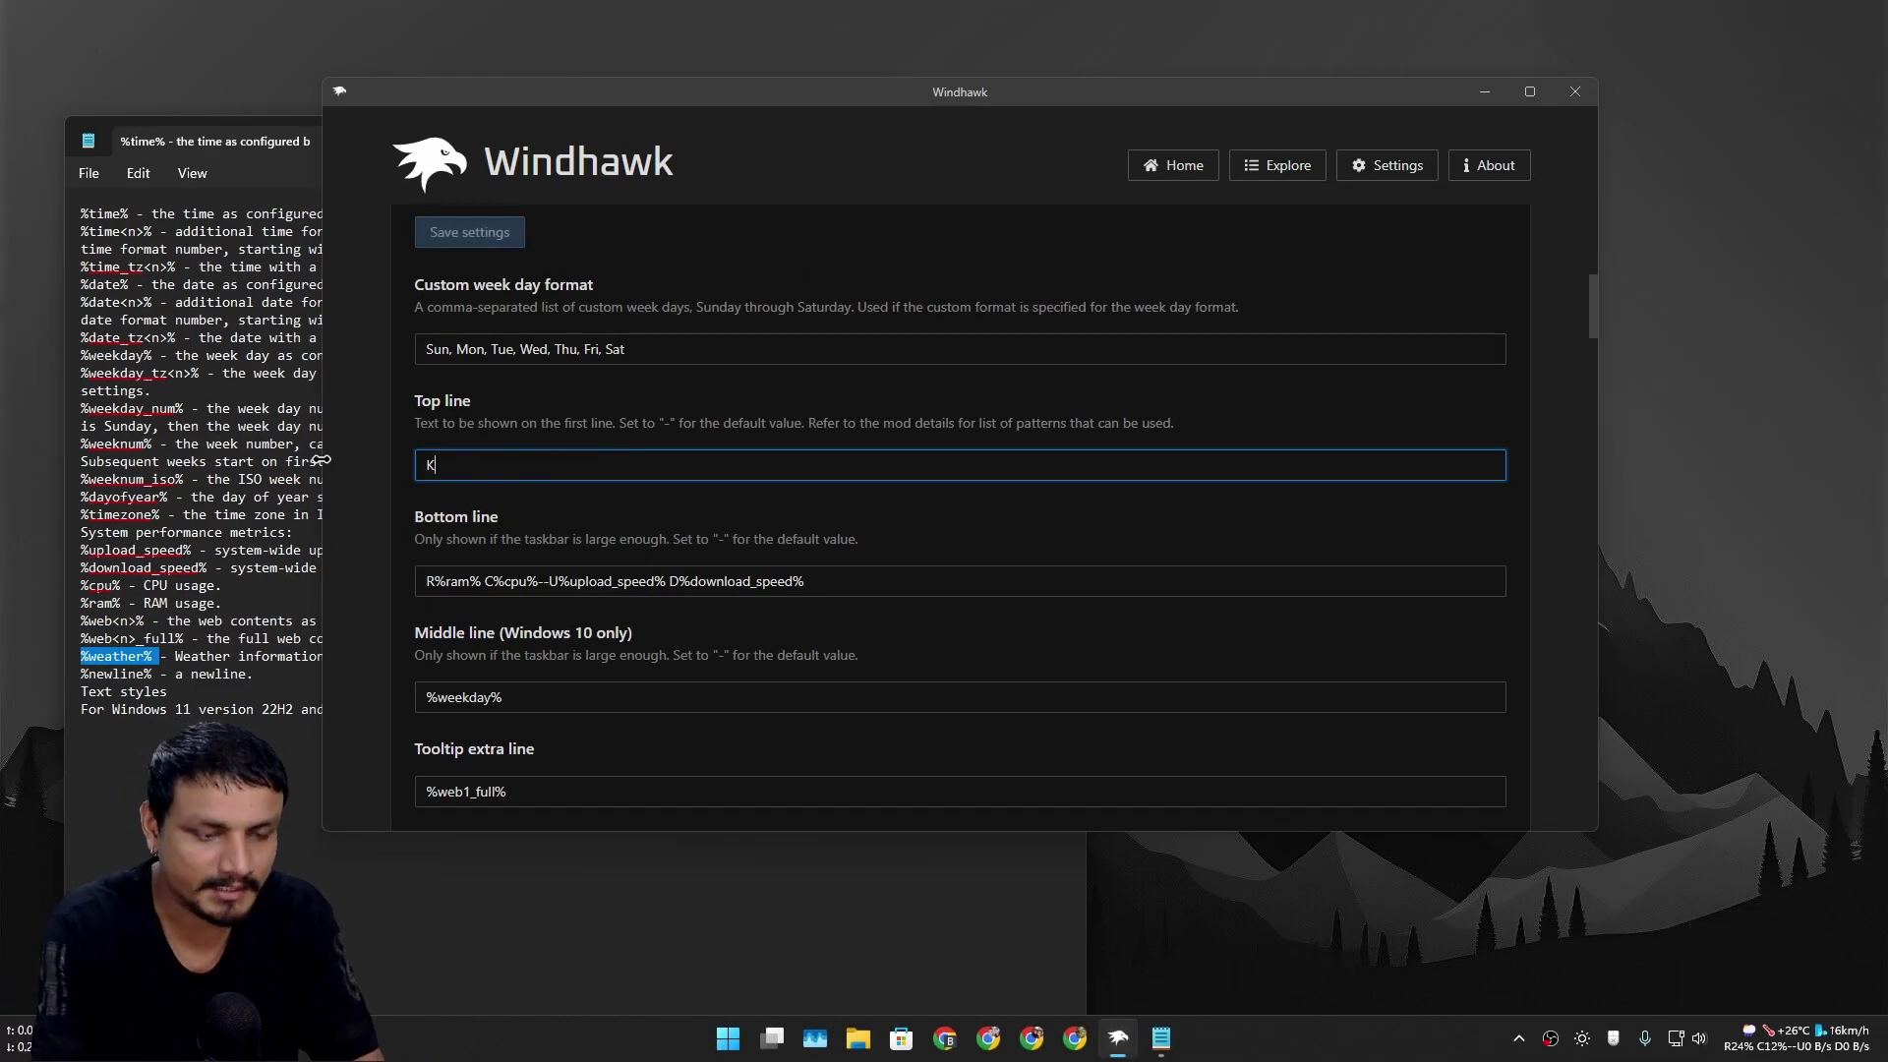
text(B)
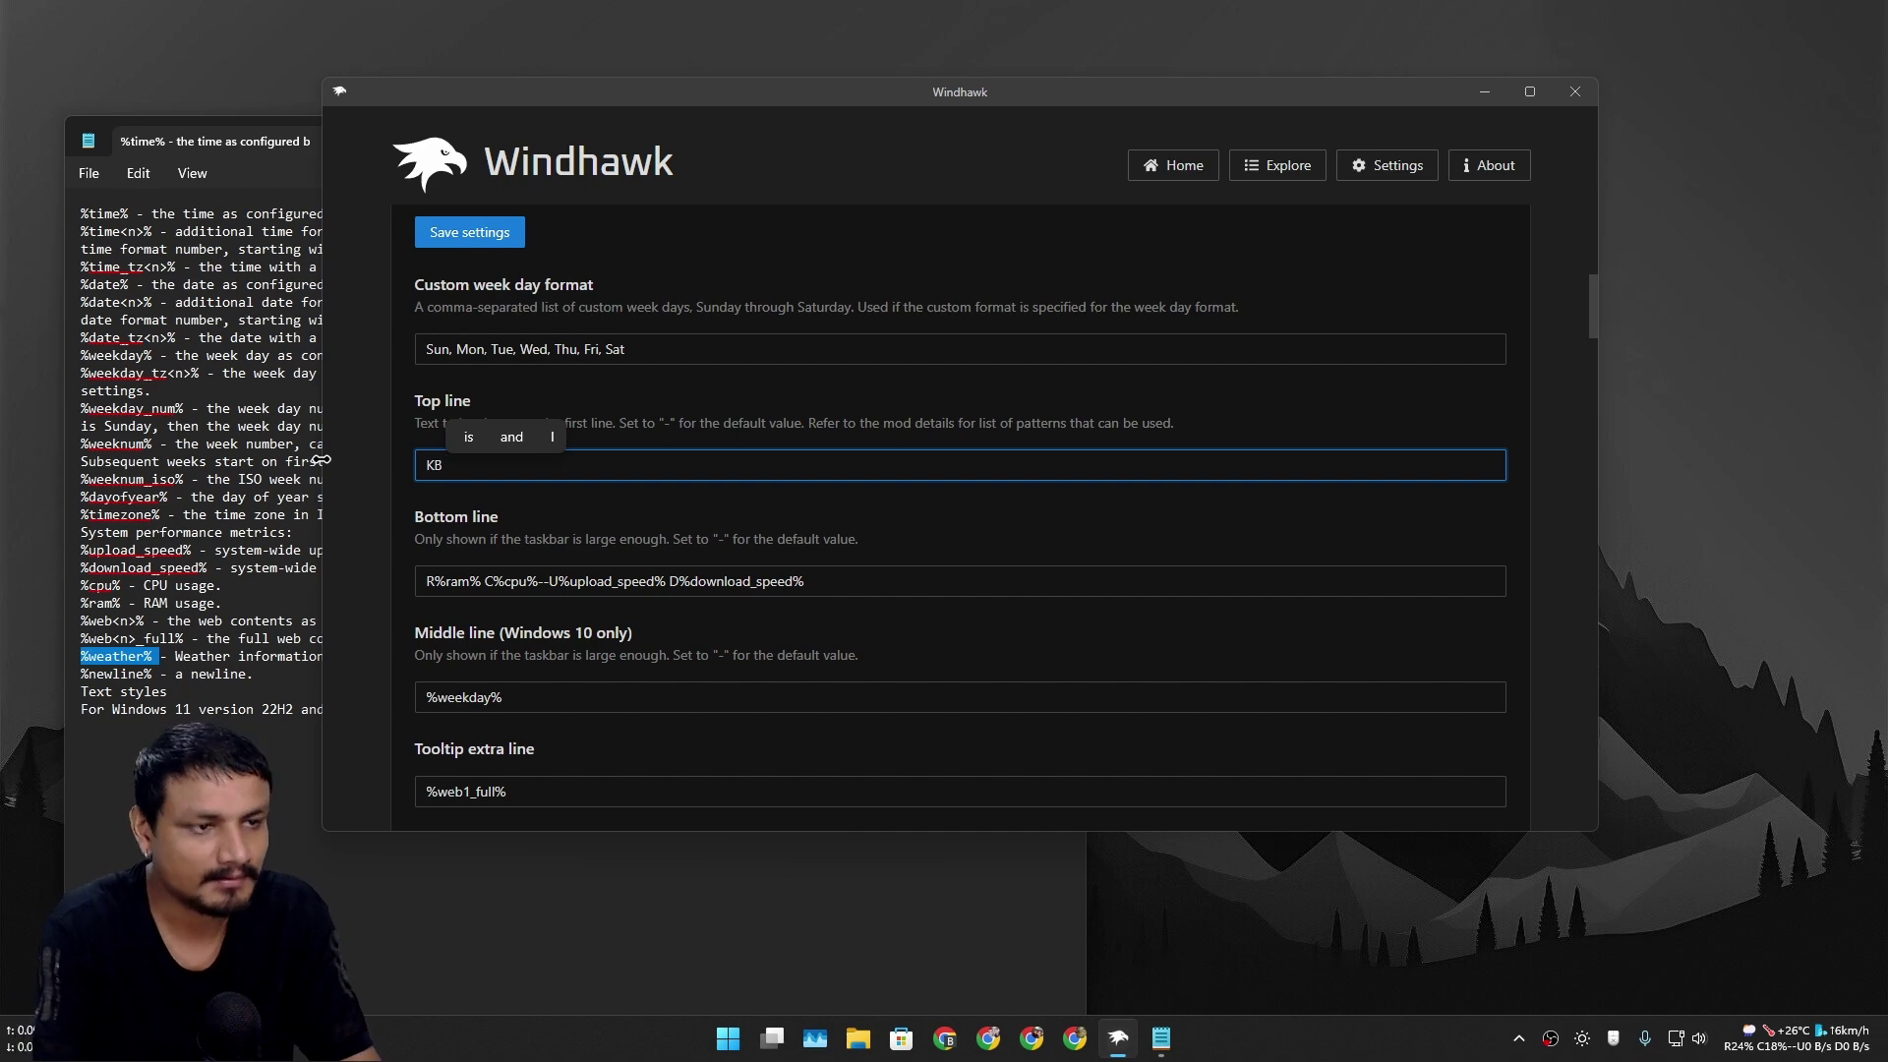
click(478, 245)
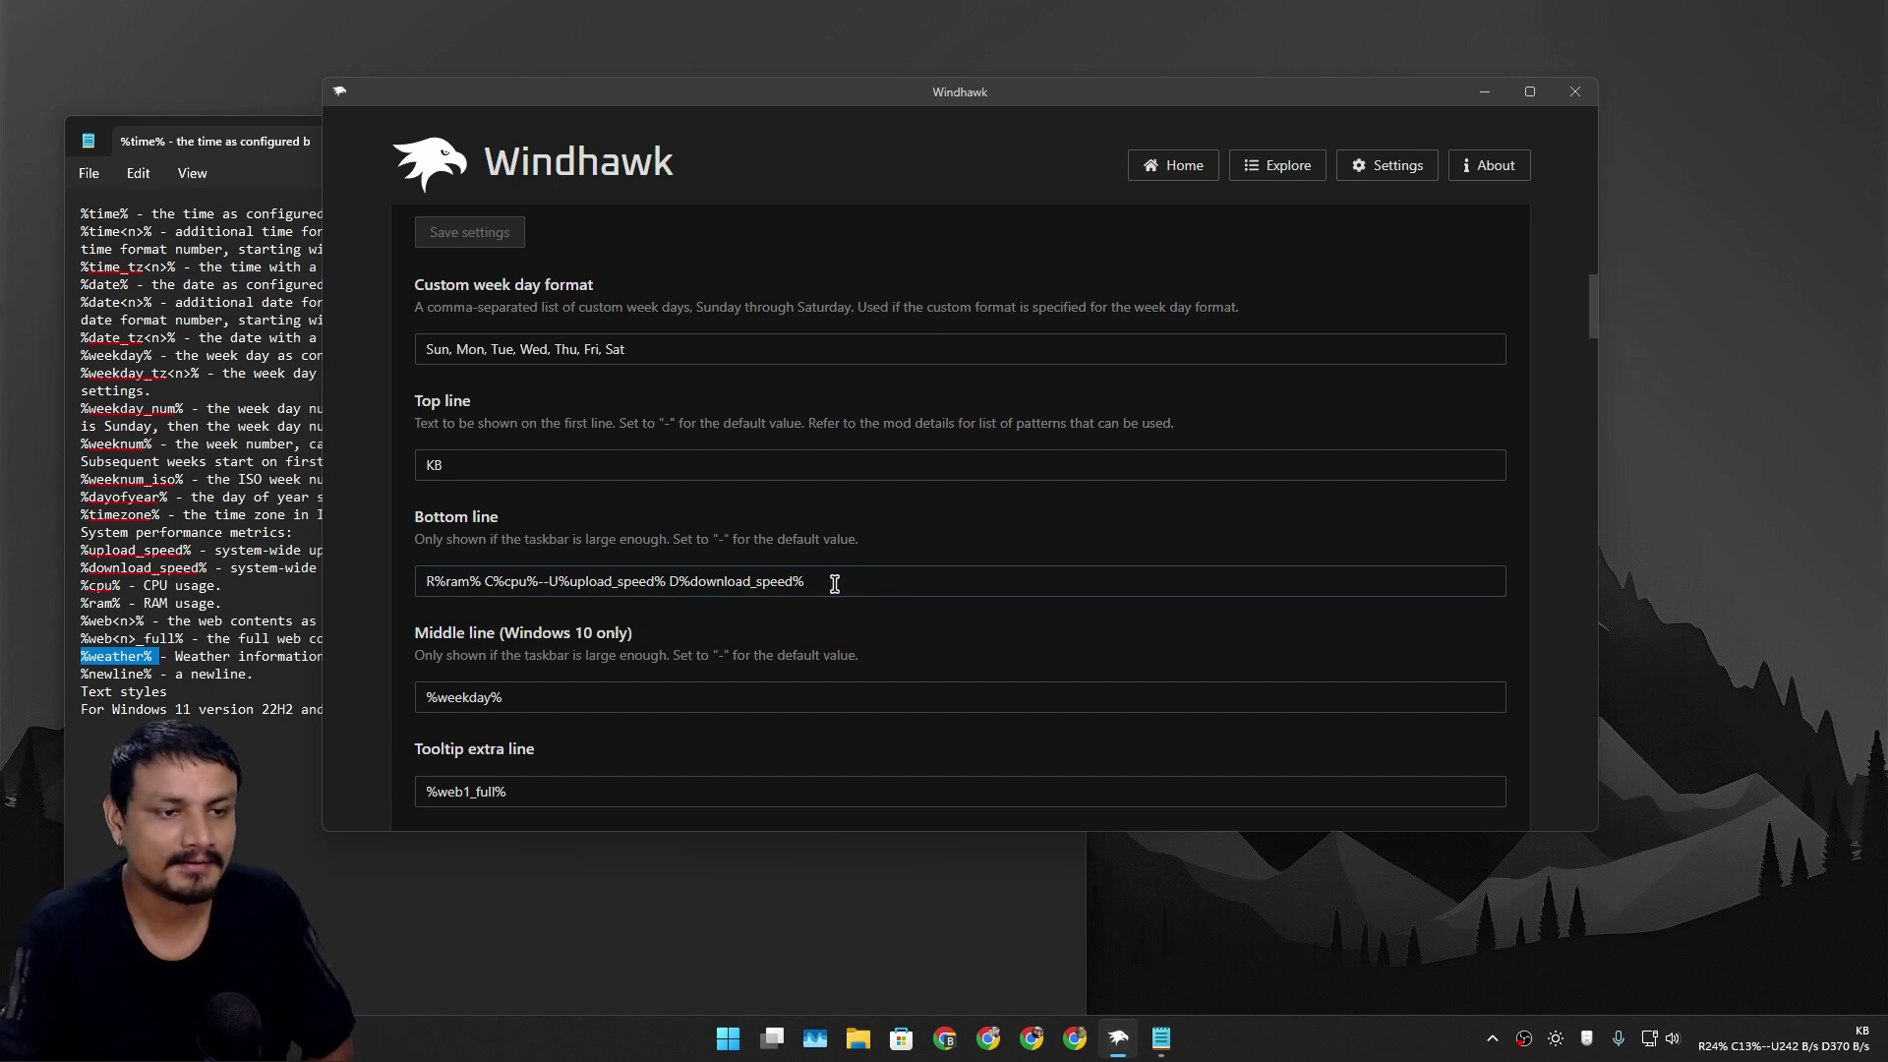
- Cut the upload and download speed patterns from the Bottom line, paste them after KB, and save
drag(826, 581, 552, 591)
right_click(626, 572)
click(657, 620)
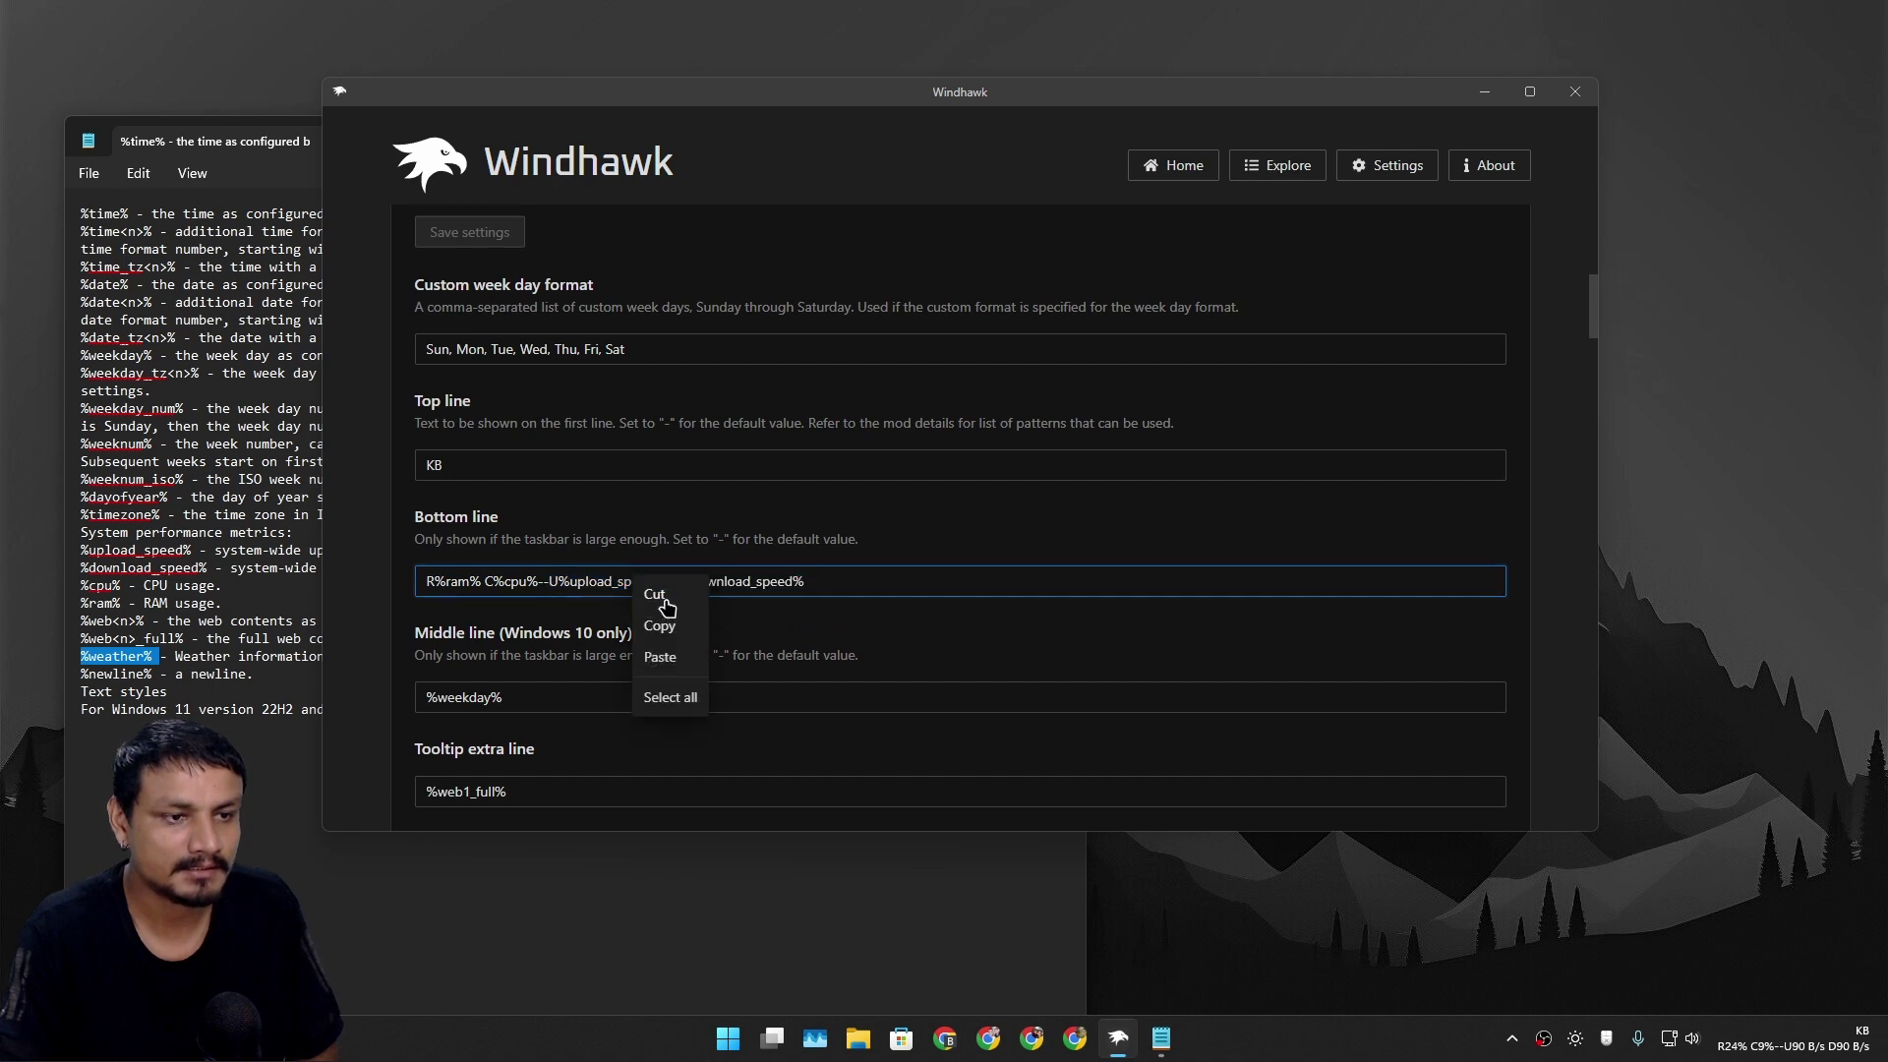
click(501, 463)
text(U%upload_speed% D%download_speed%)
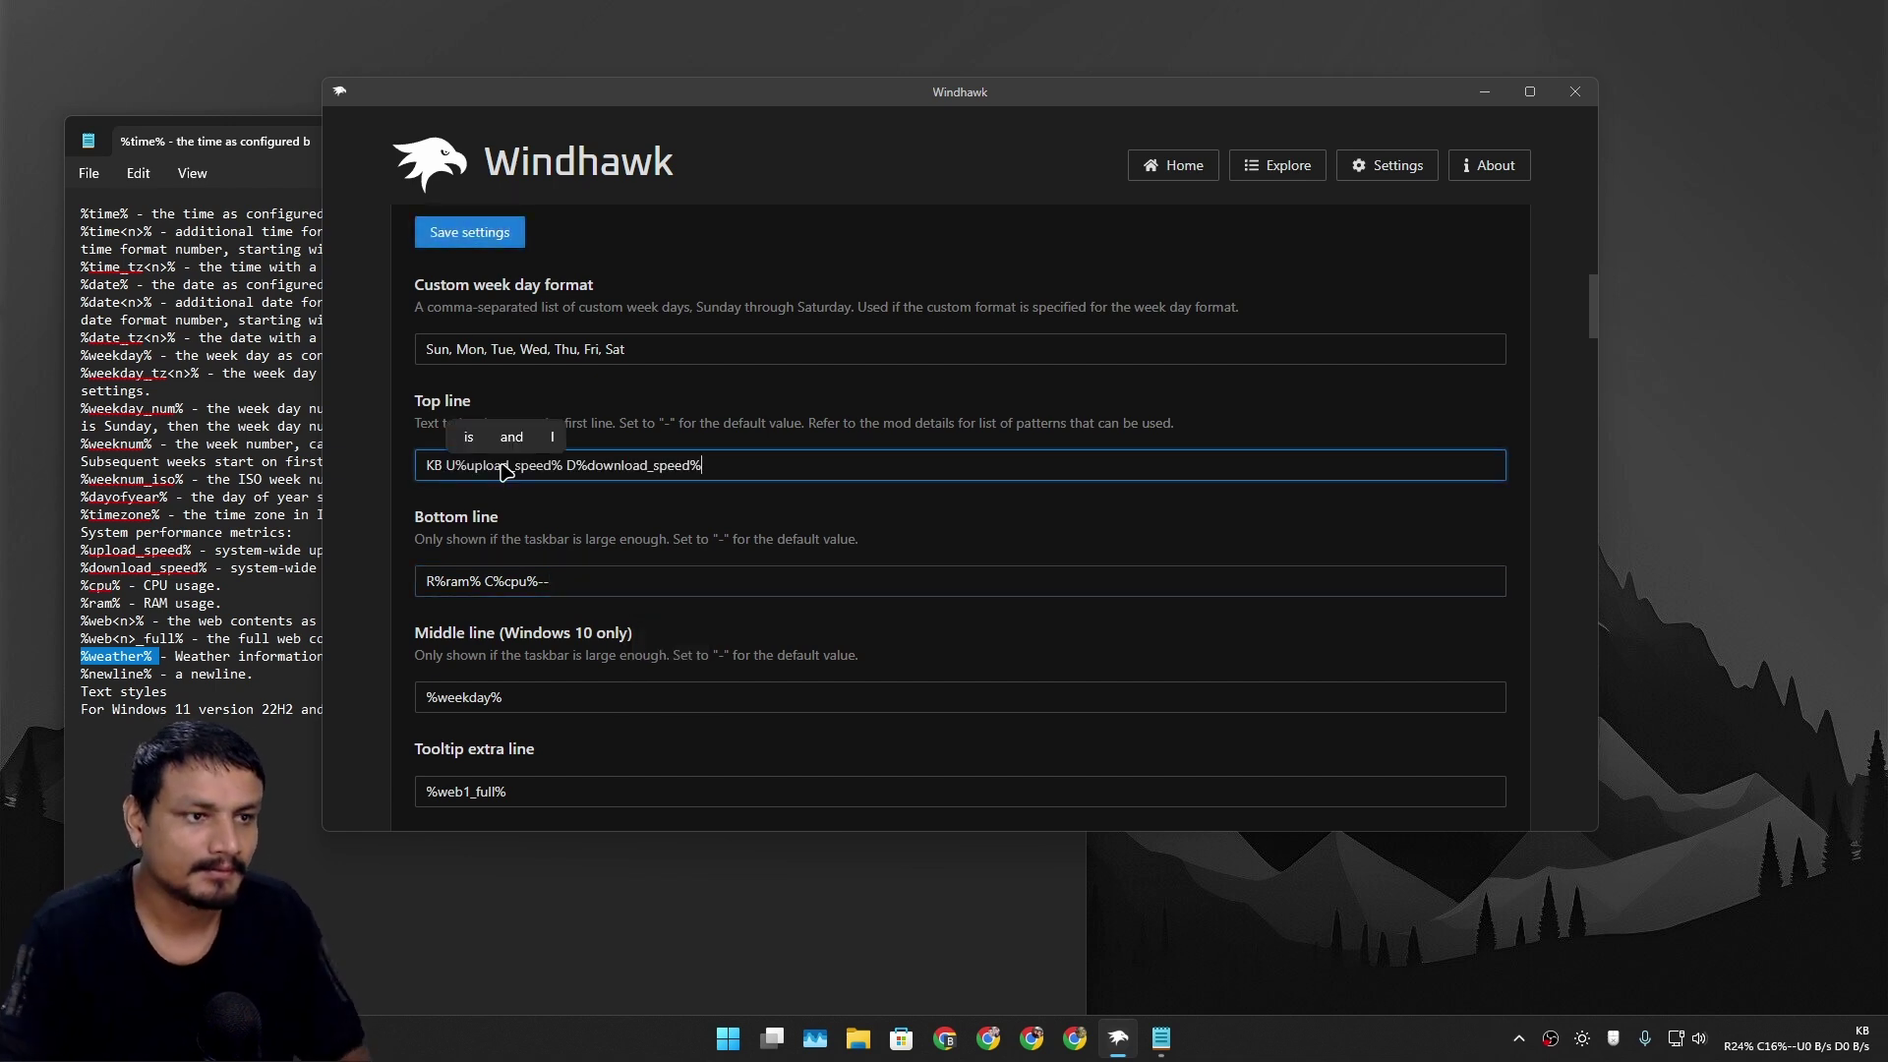
click(480, 237)
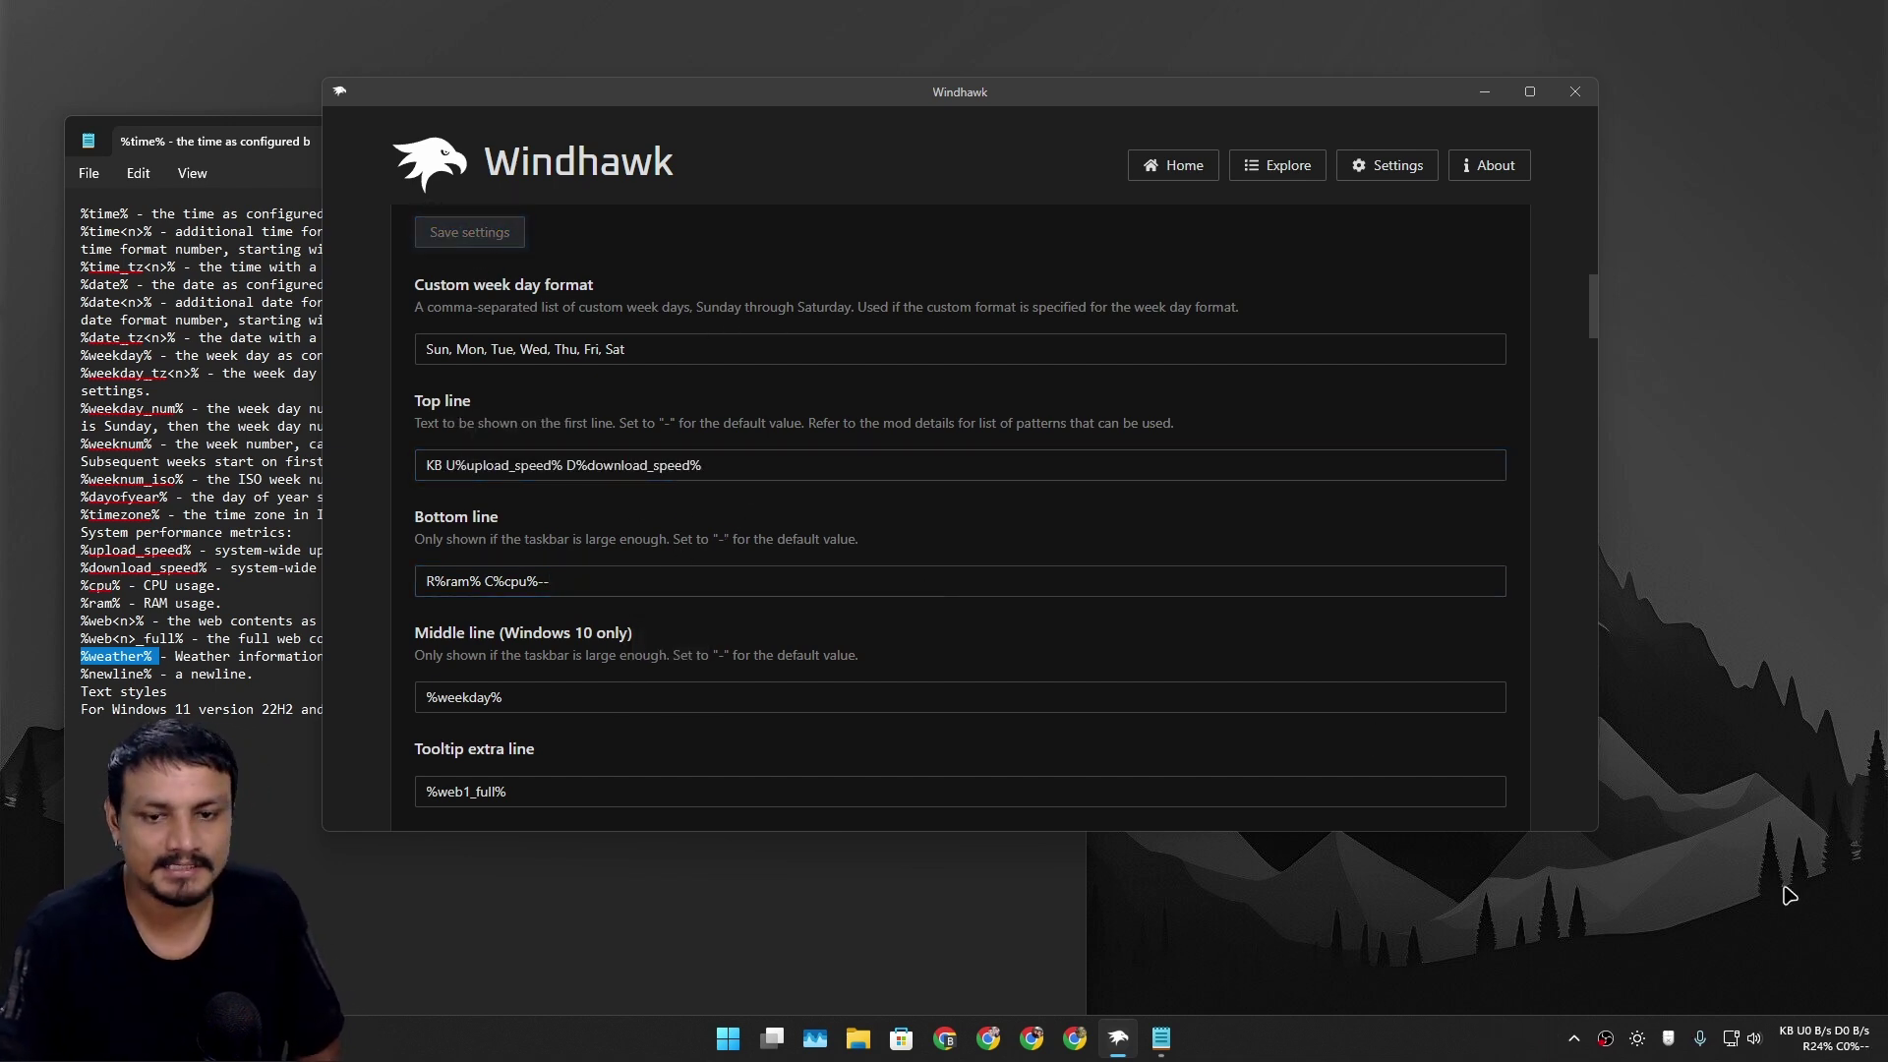
mouse_move(1804, 1054)
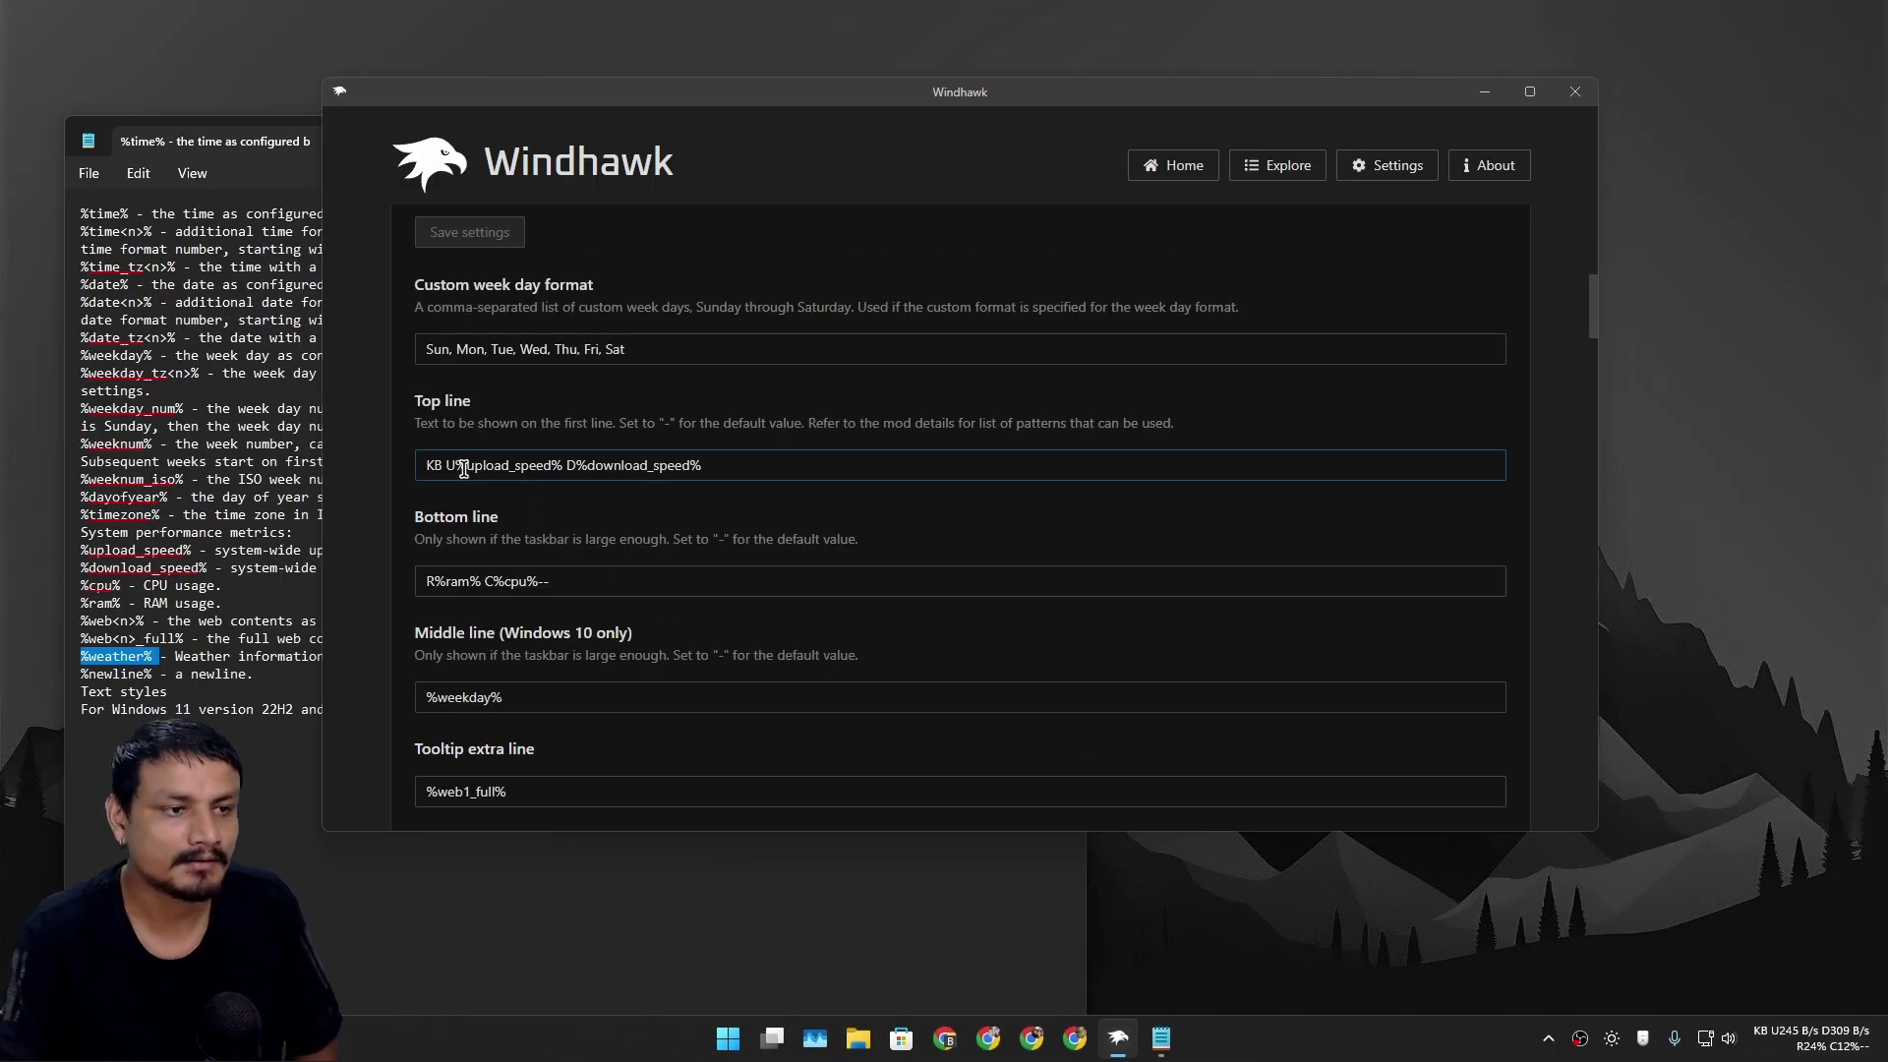
click(463, 468)
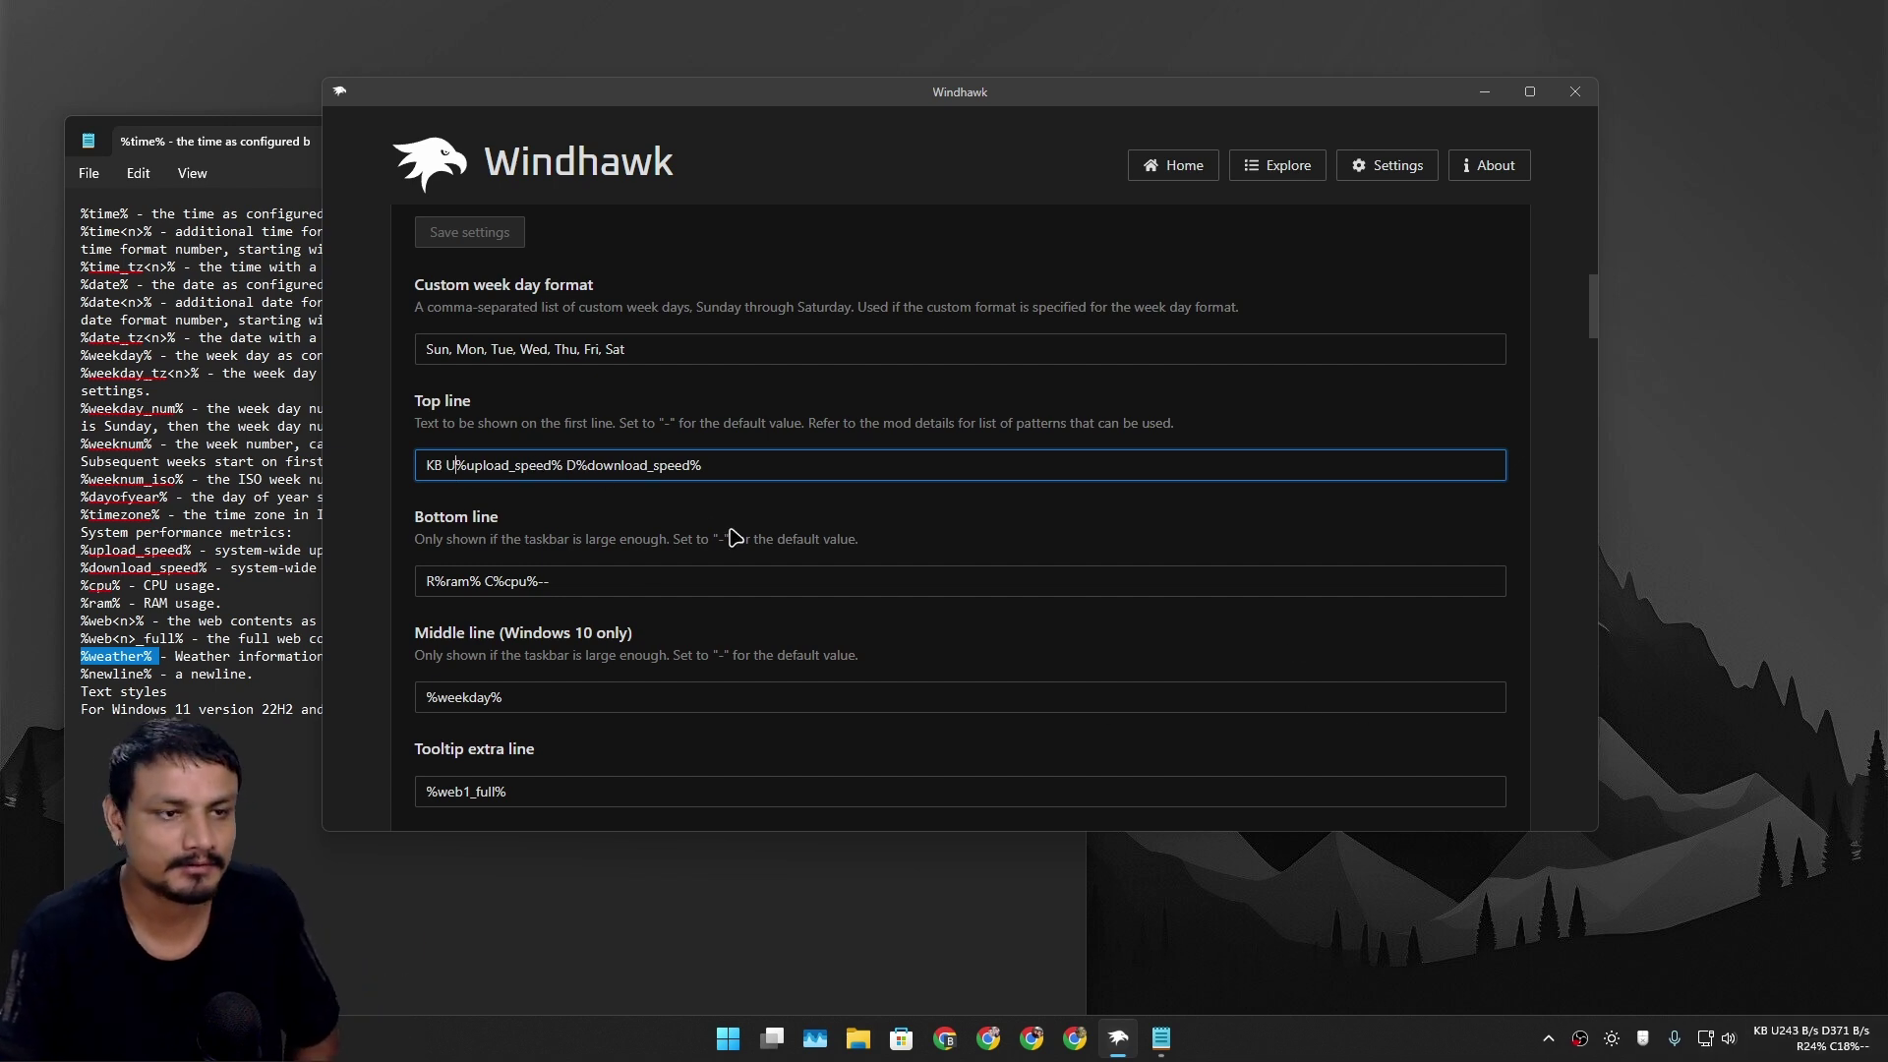
- Scroll past the web content and weather settings to the Top line style Text color field
scroll(632, 600, down, 6)
scroll(633, 570, up, 1)
click(646, 578)
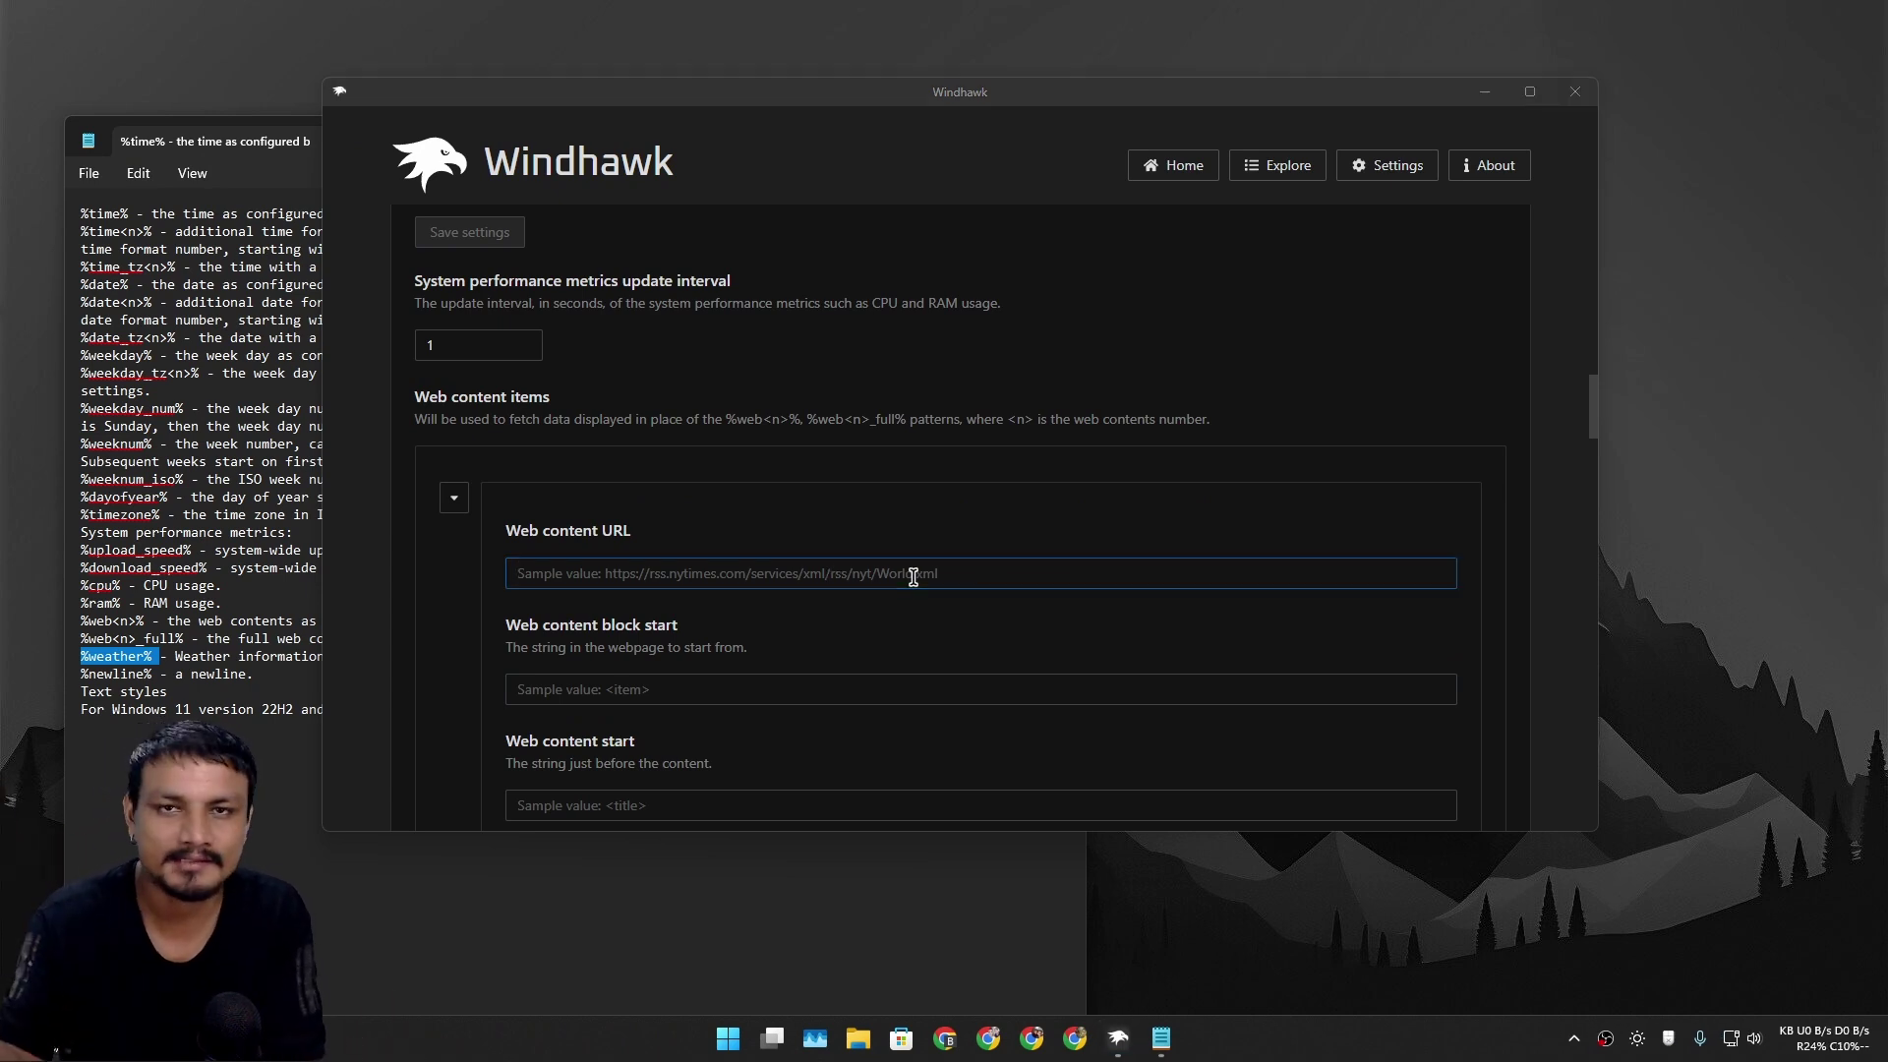
scroll(913, 577, down, 8)
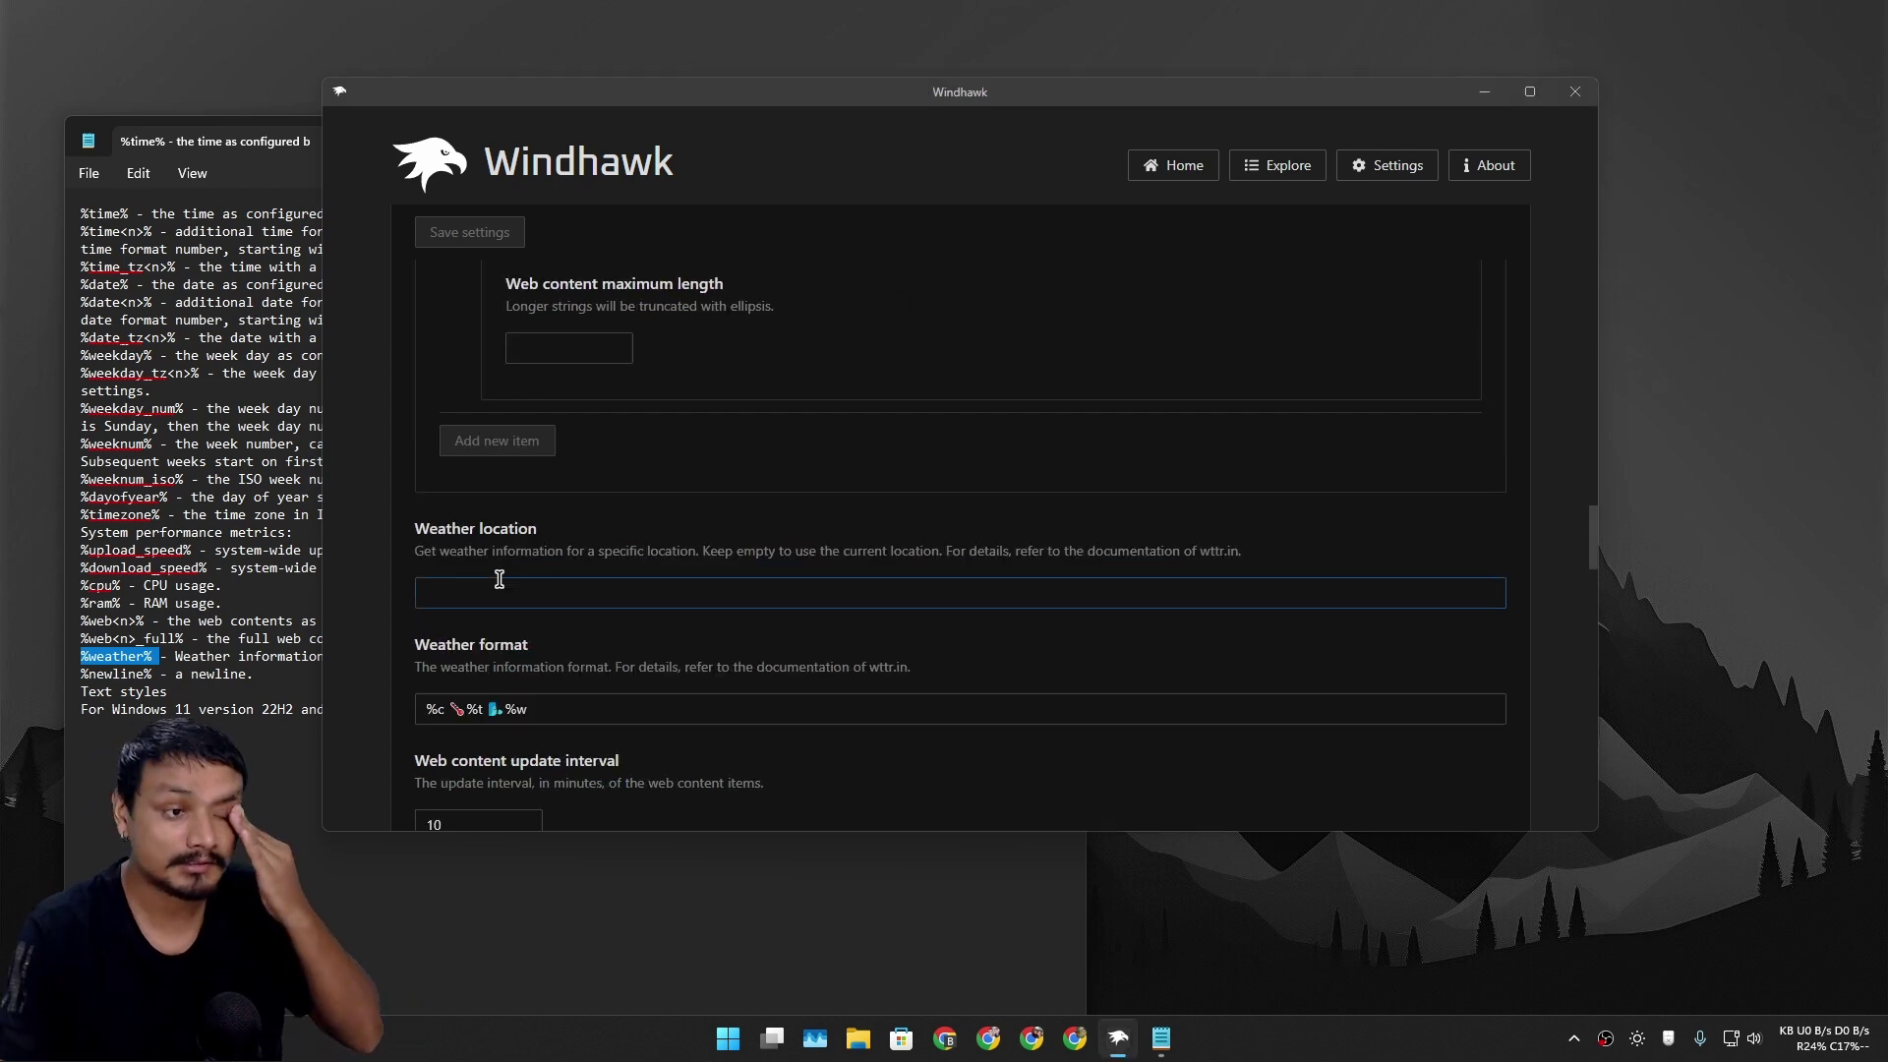
scroll(578, 546, down, 1)
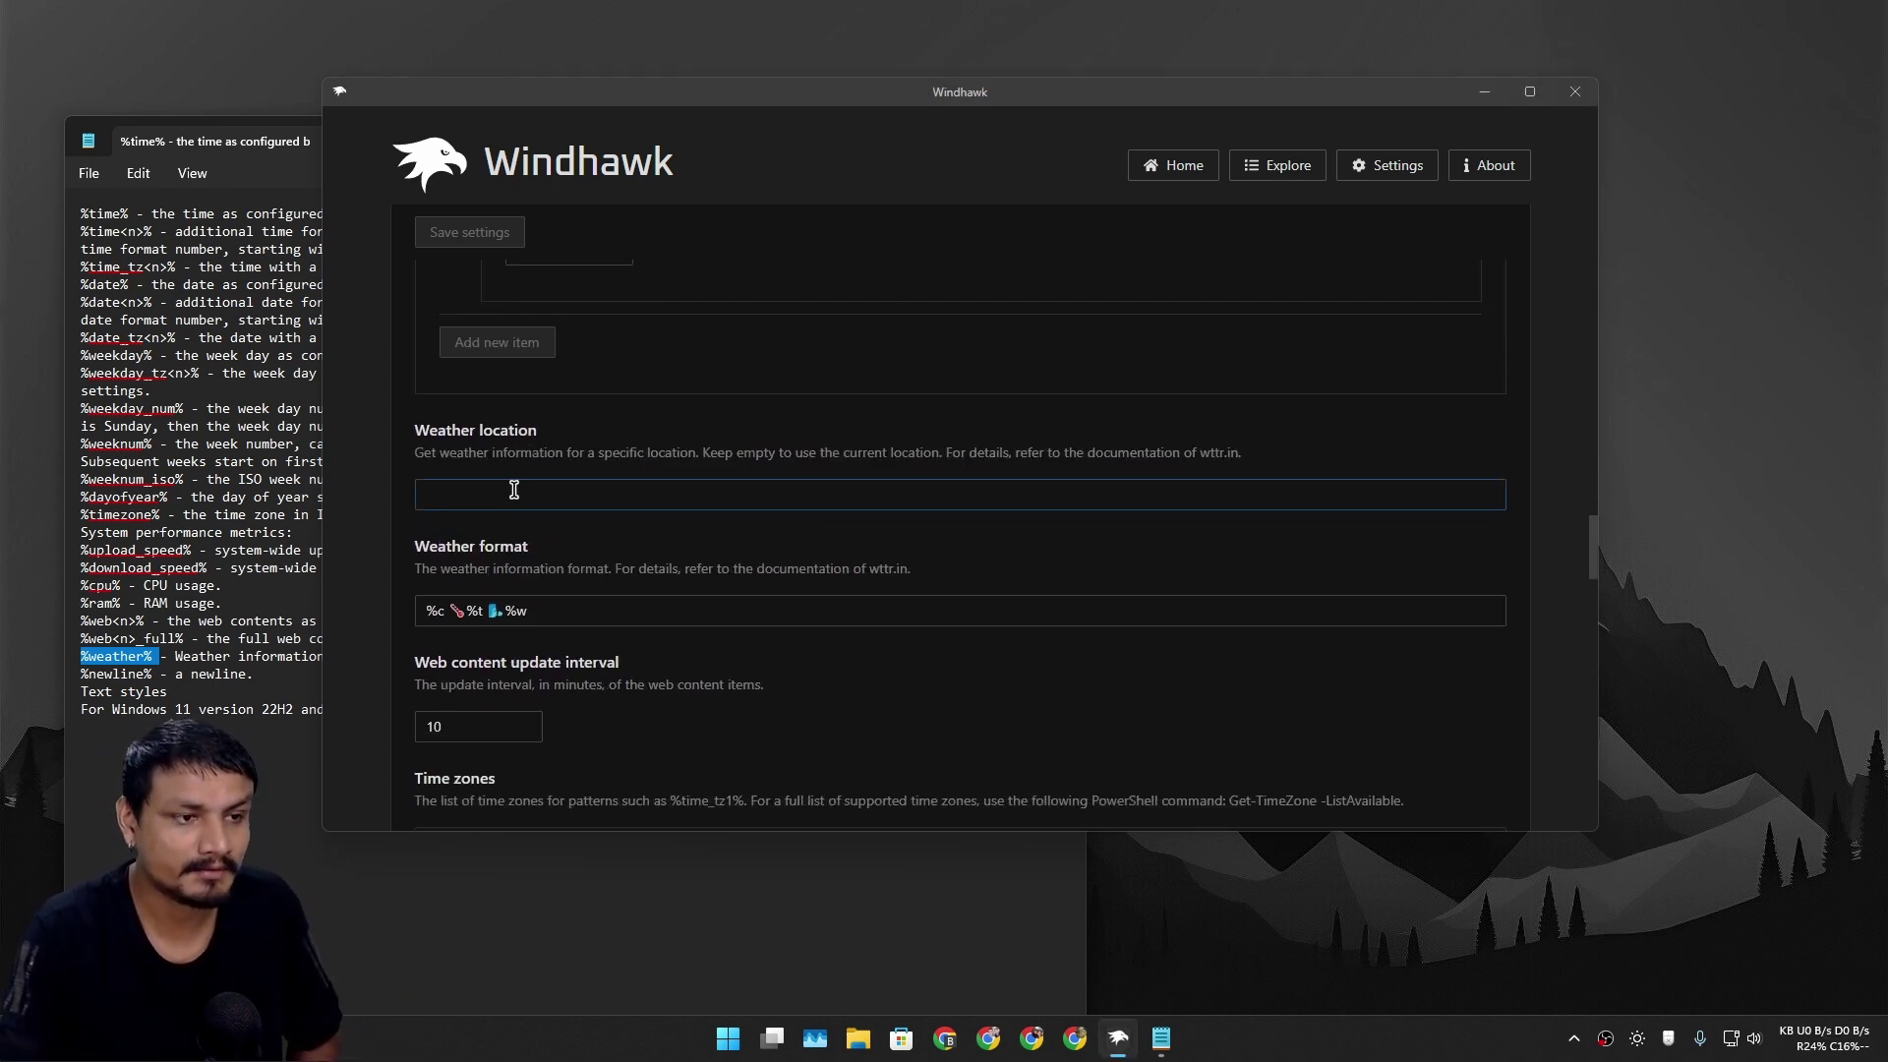
scroll(513, 488, down, 1)
click(532, 397)
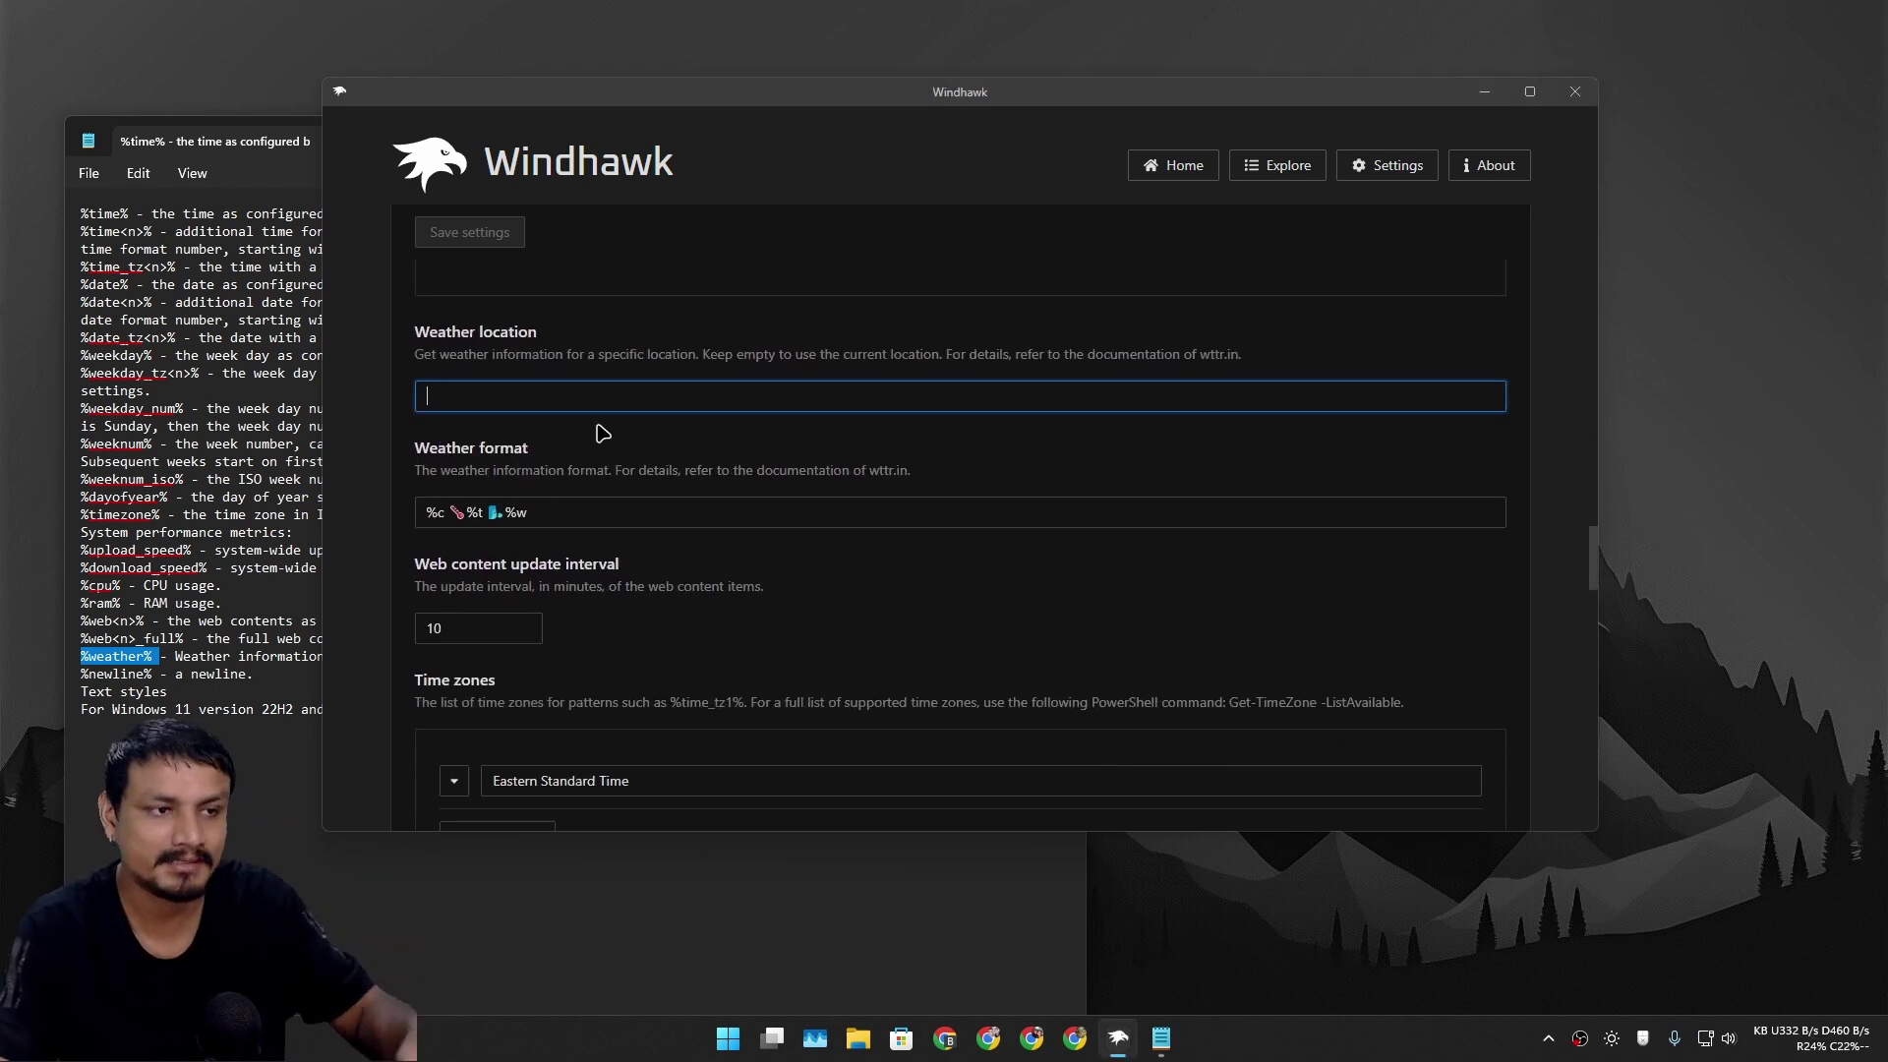
scroll(581, 442, down, 1)
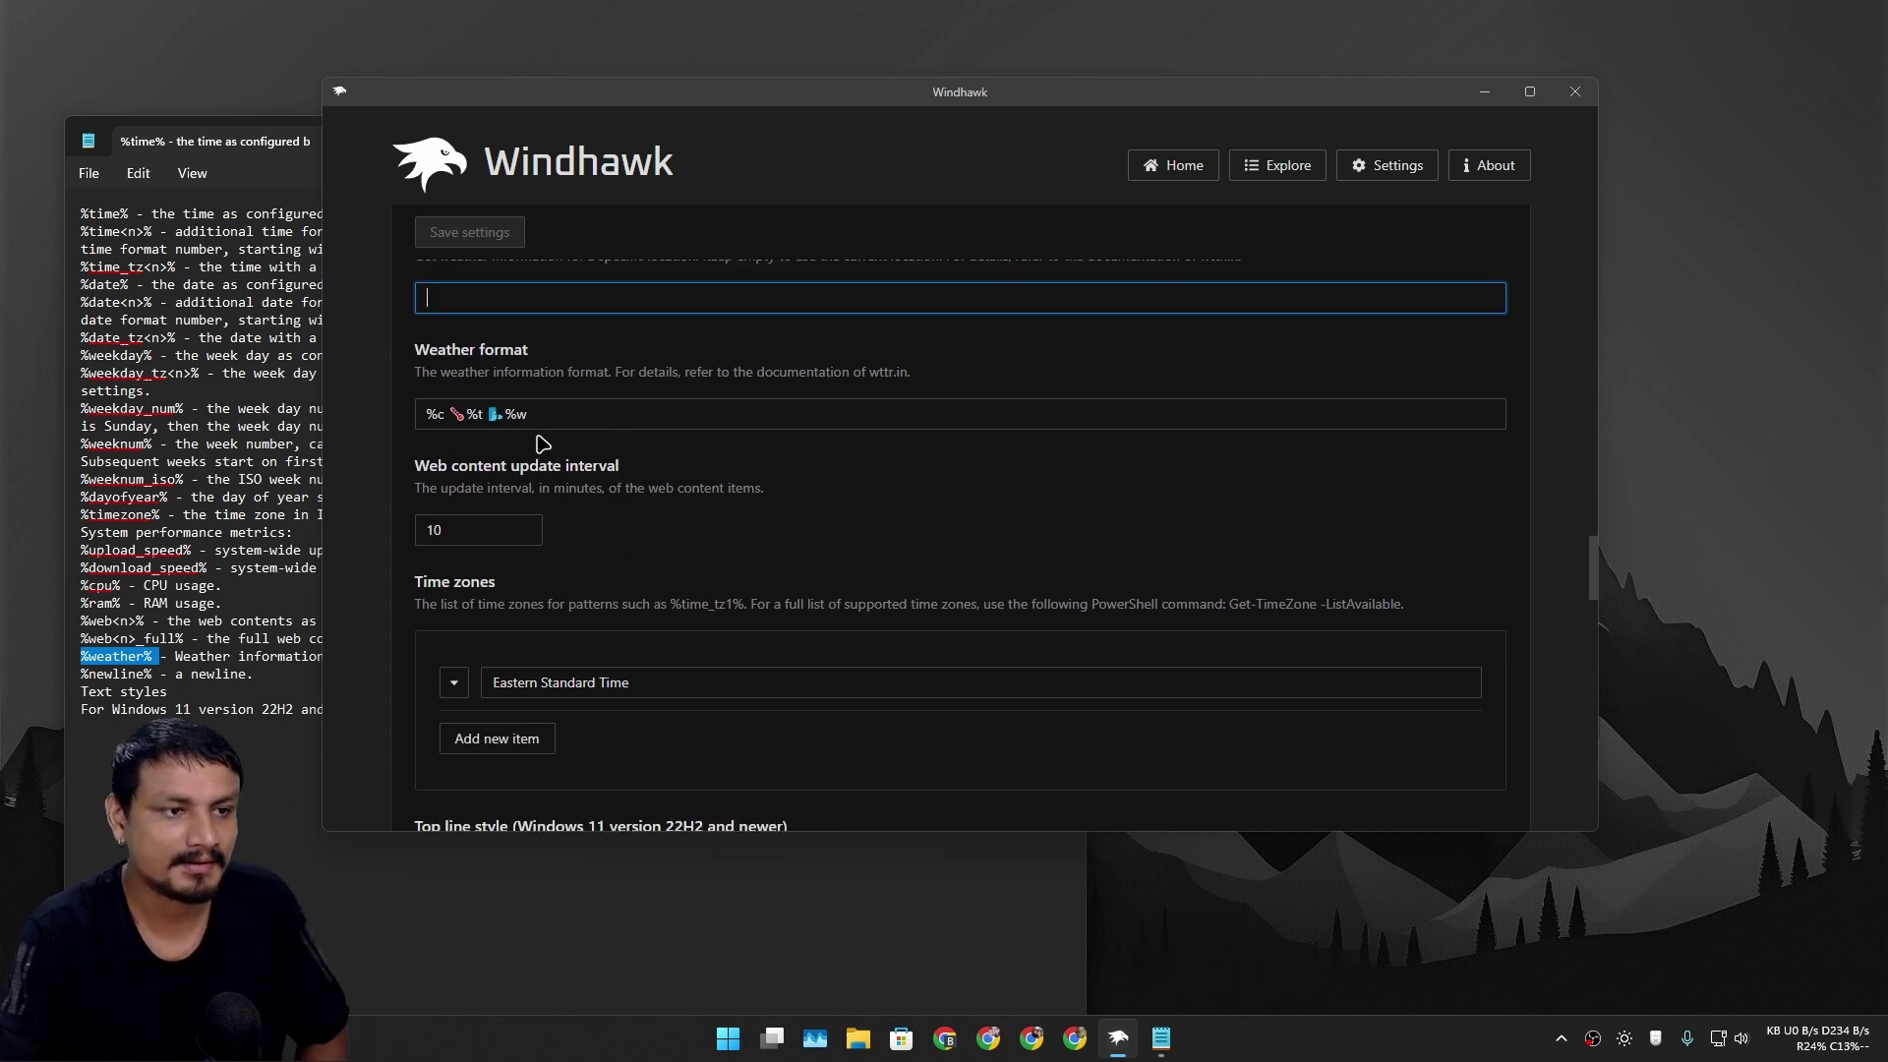
click(550, 411)
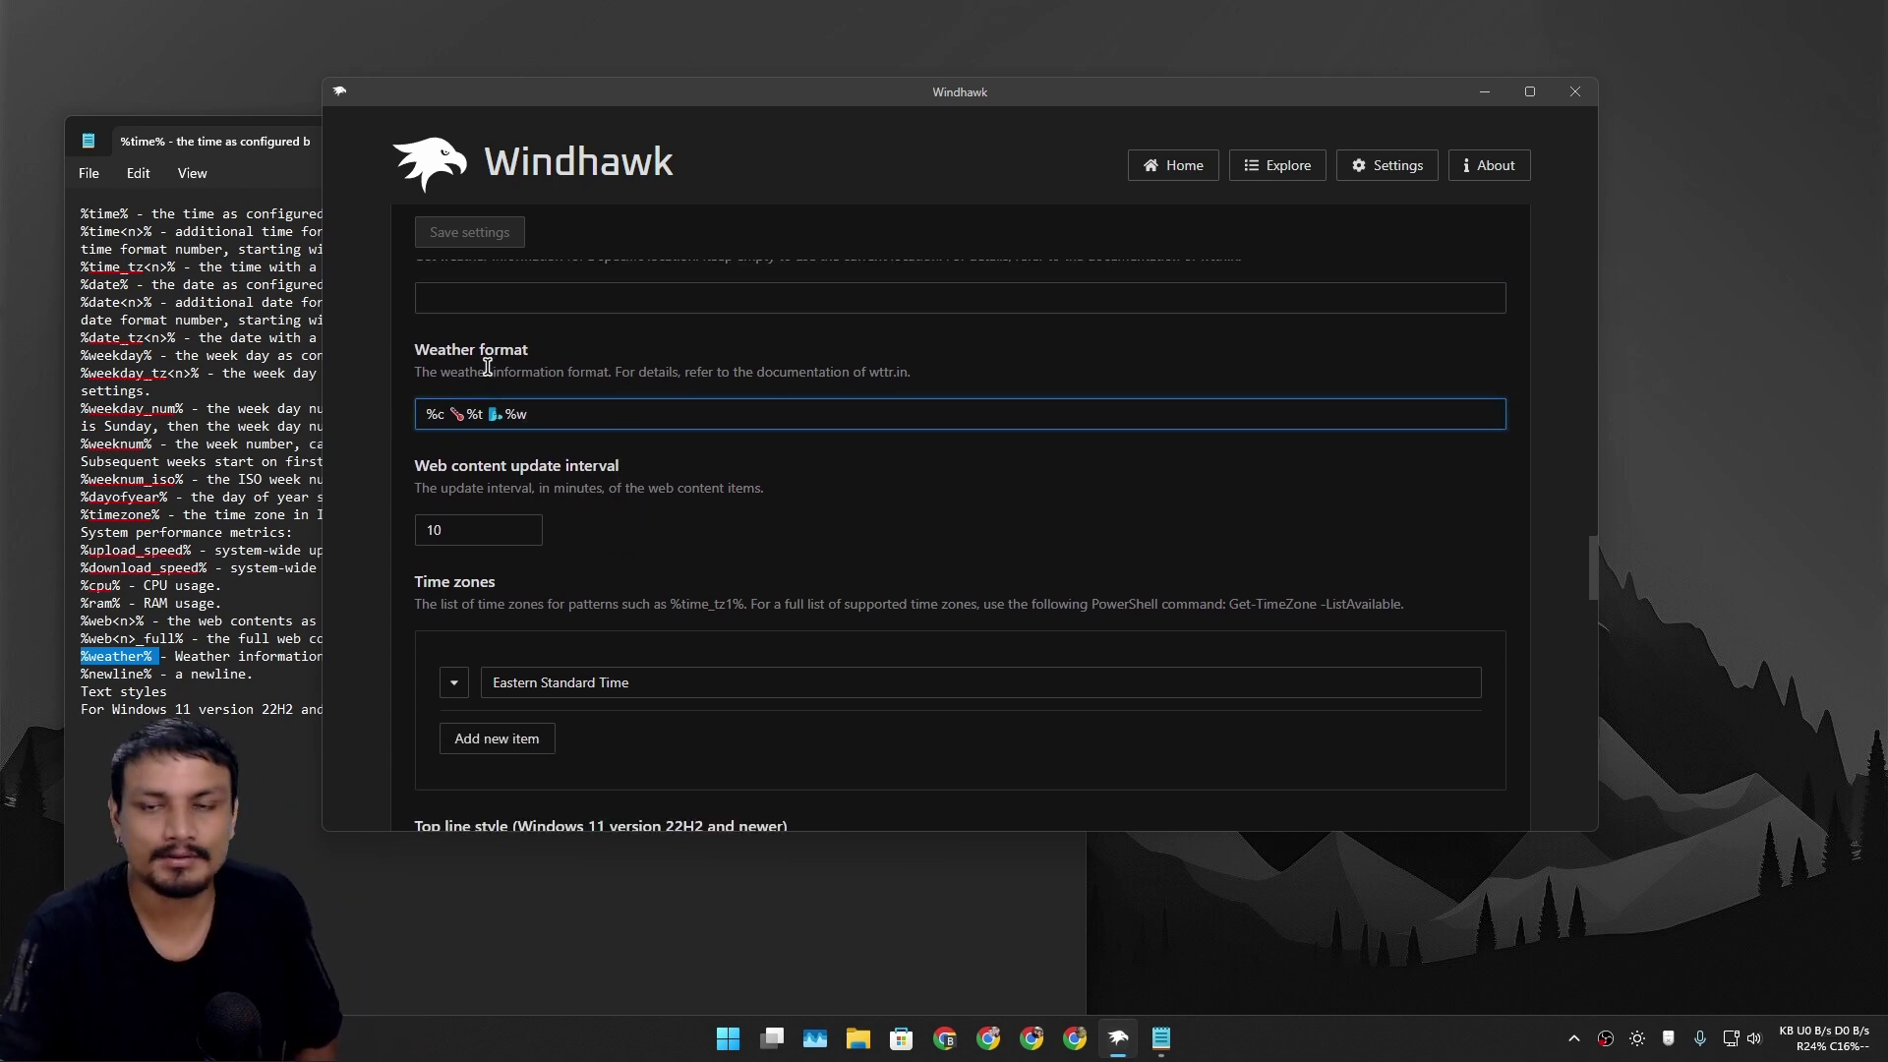
scroll(541, 541, down, 6)
click(554, 460)
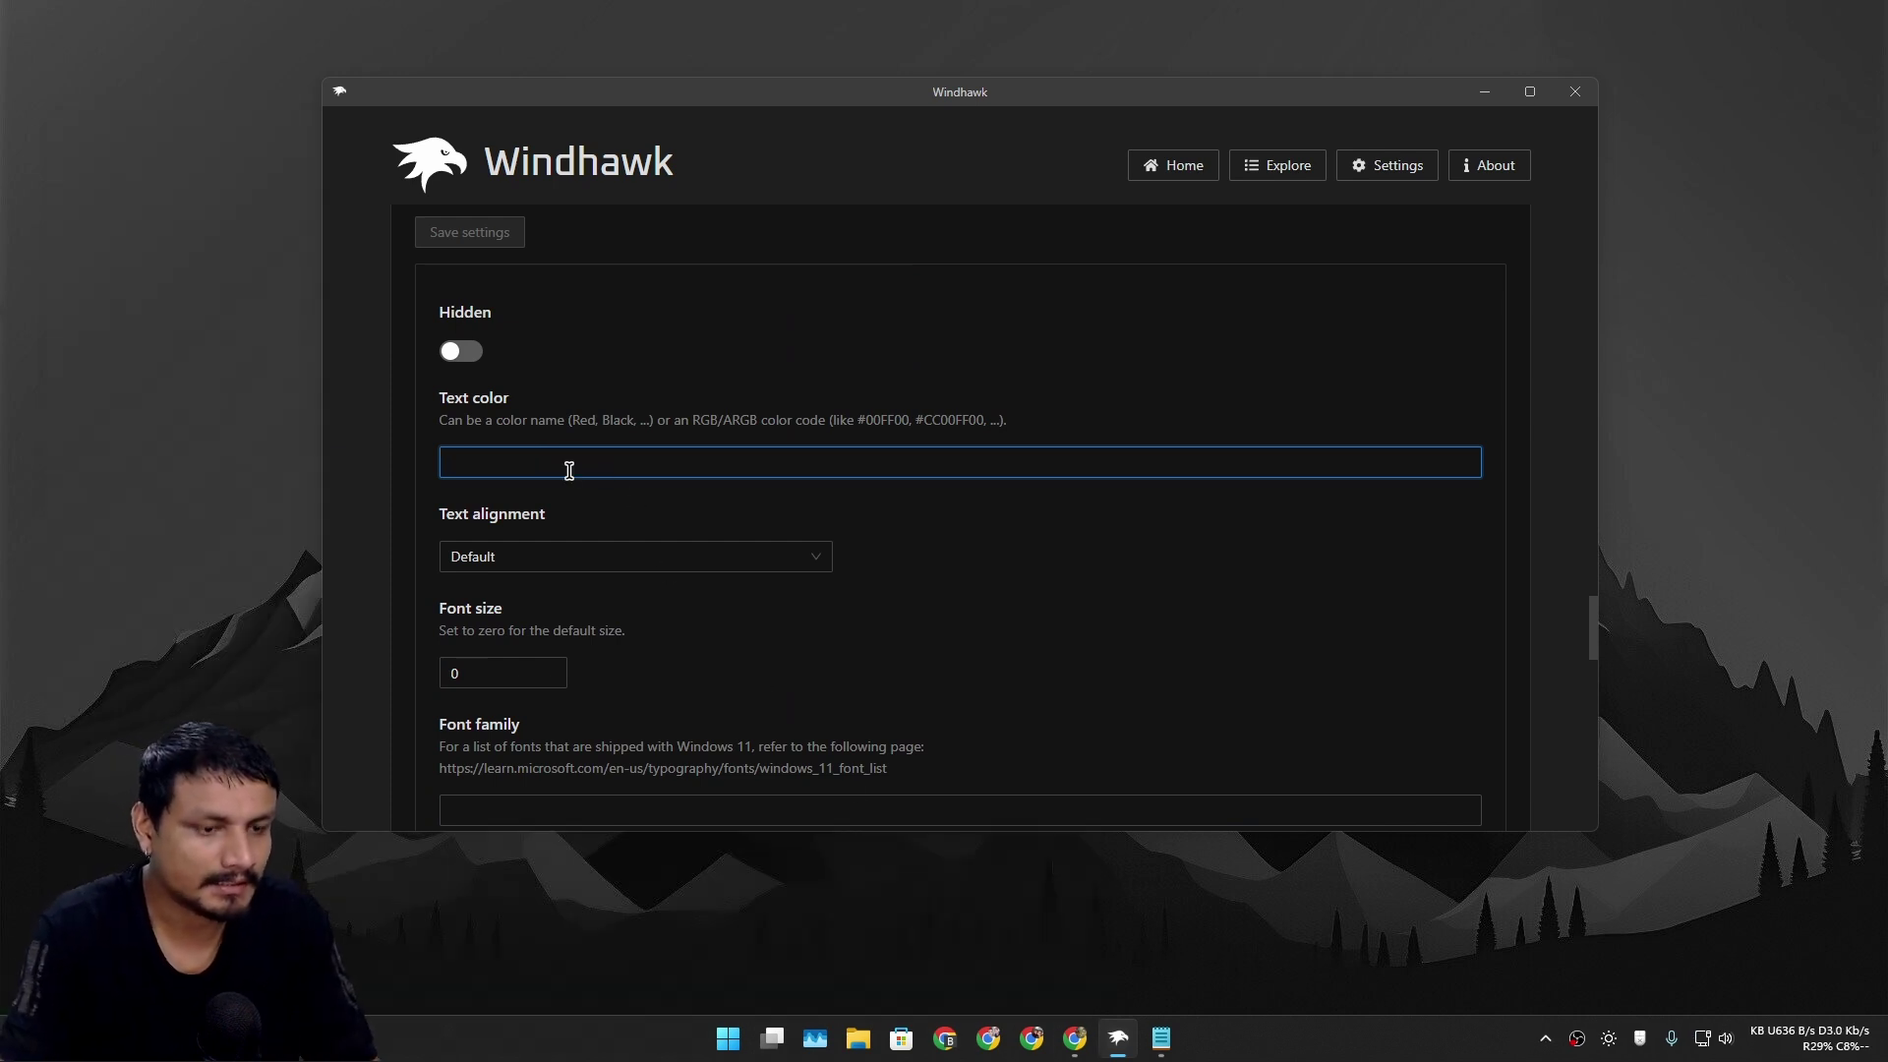
- Set the Top line text color to #F54927 and save
text(F54927)
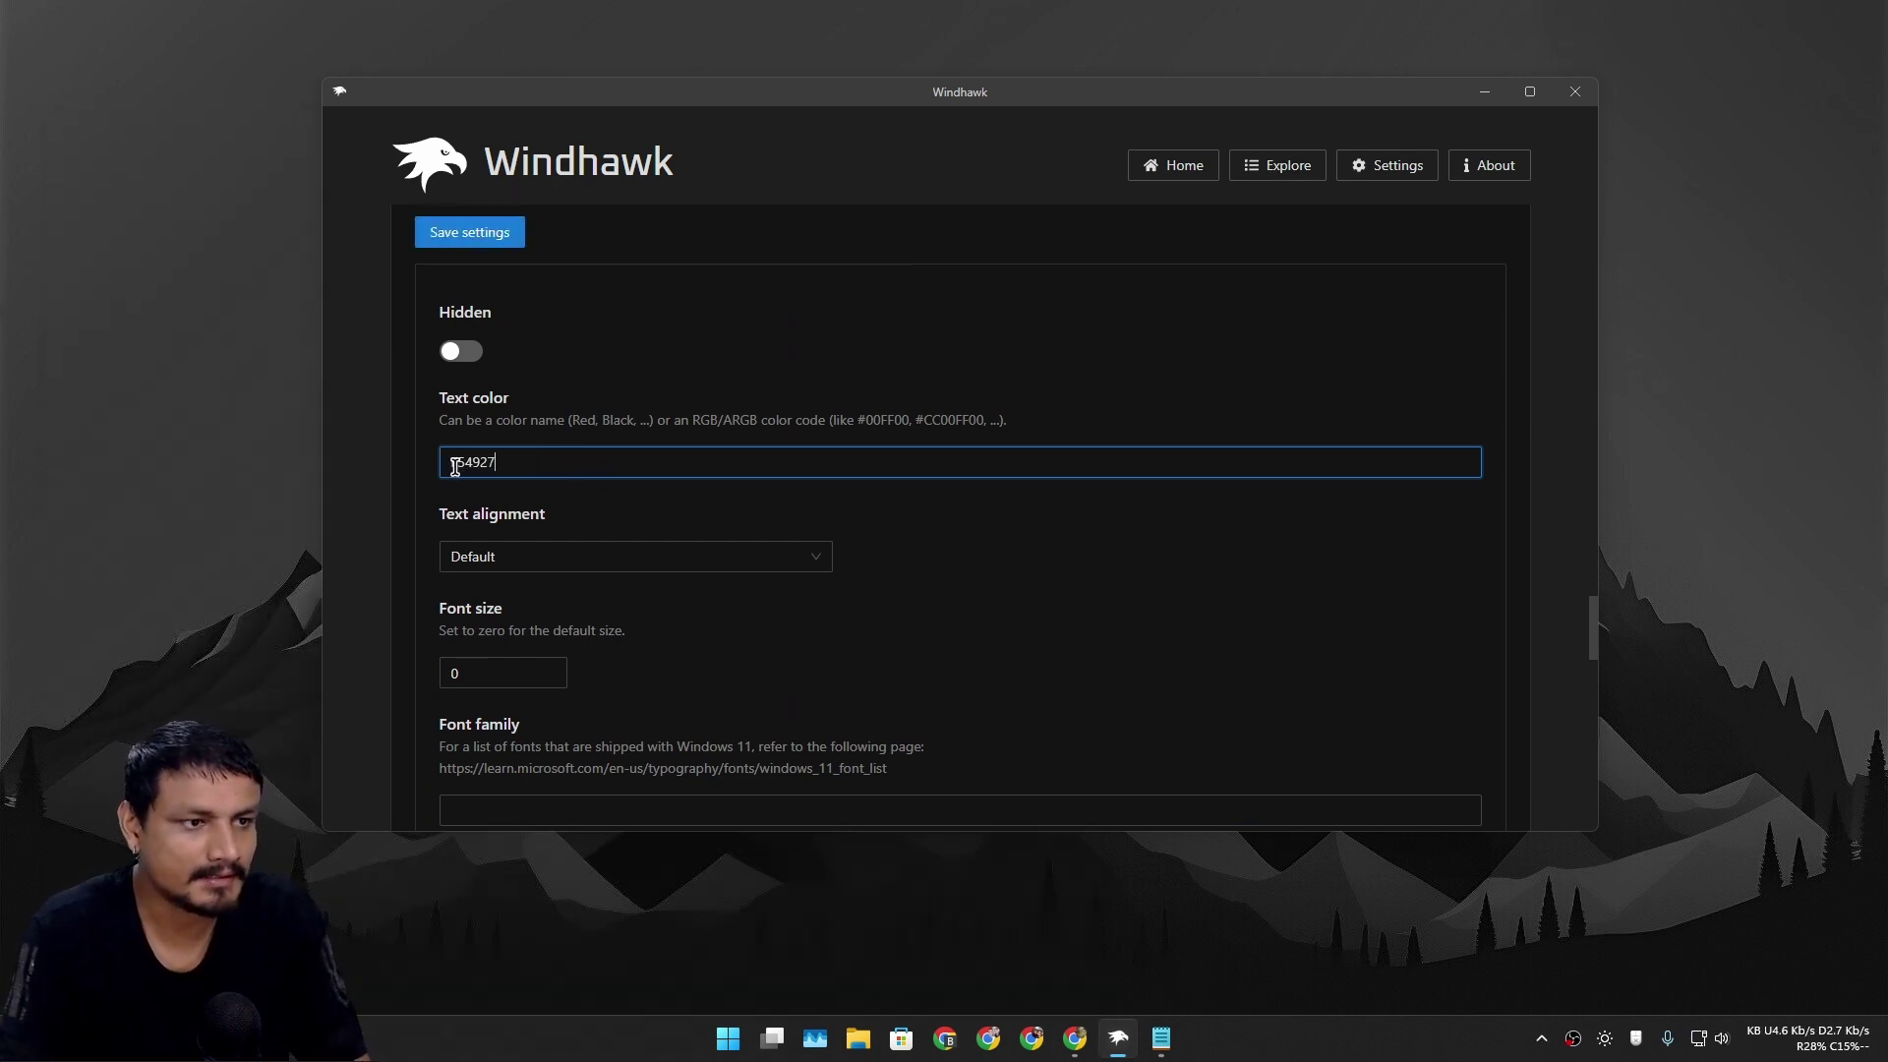
text(#)
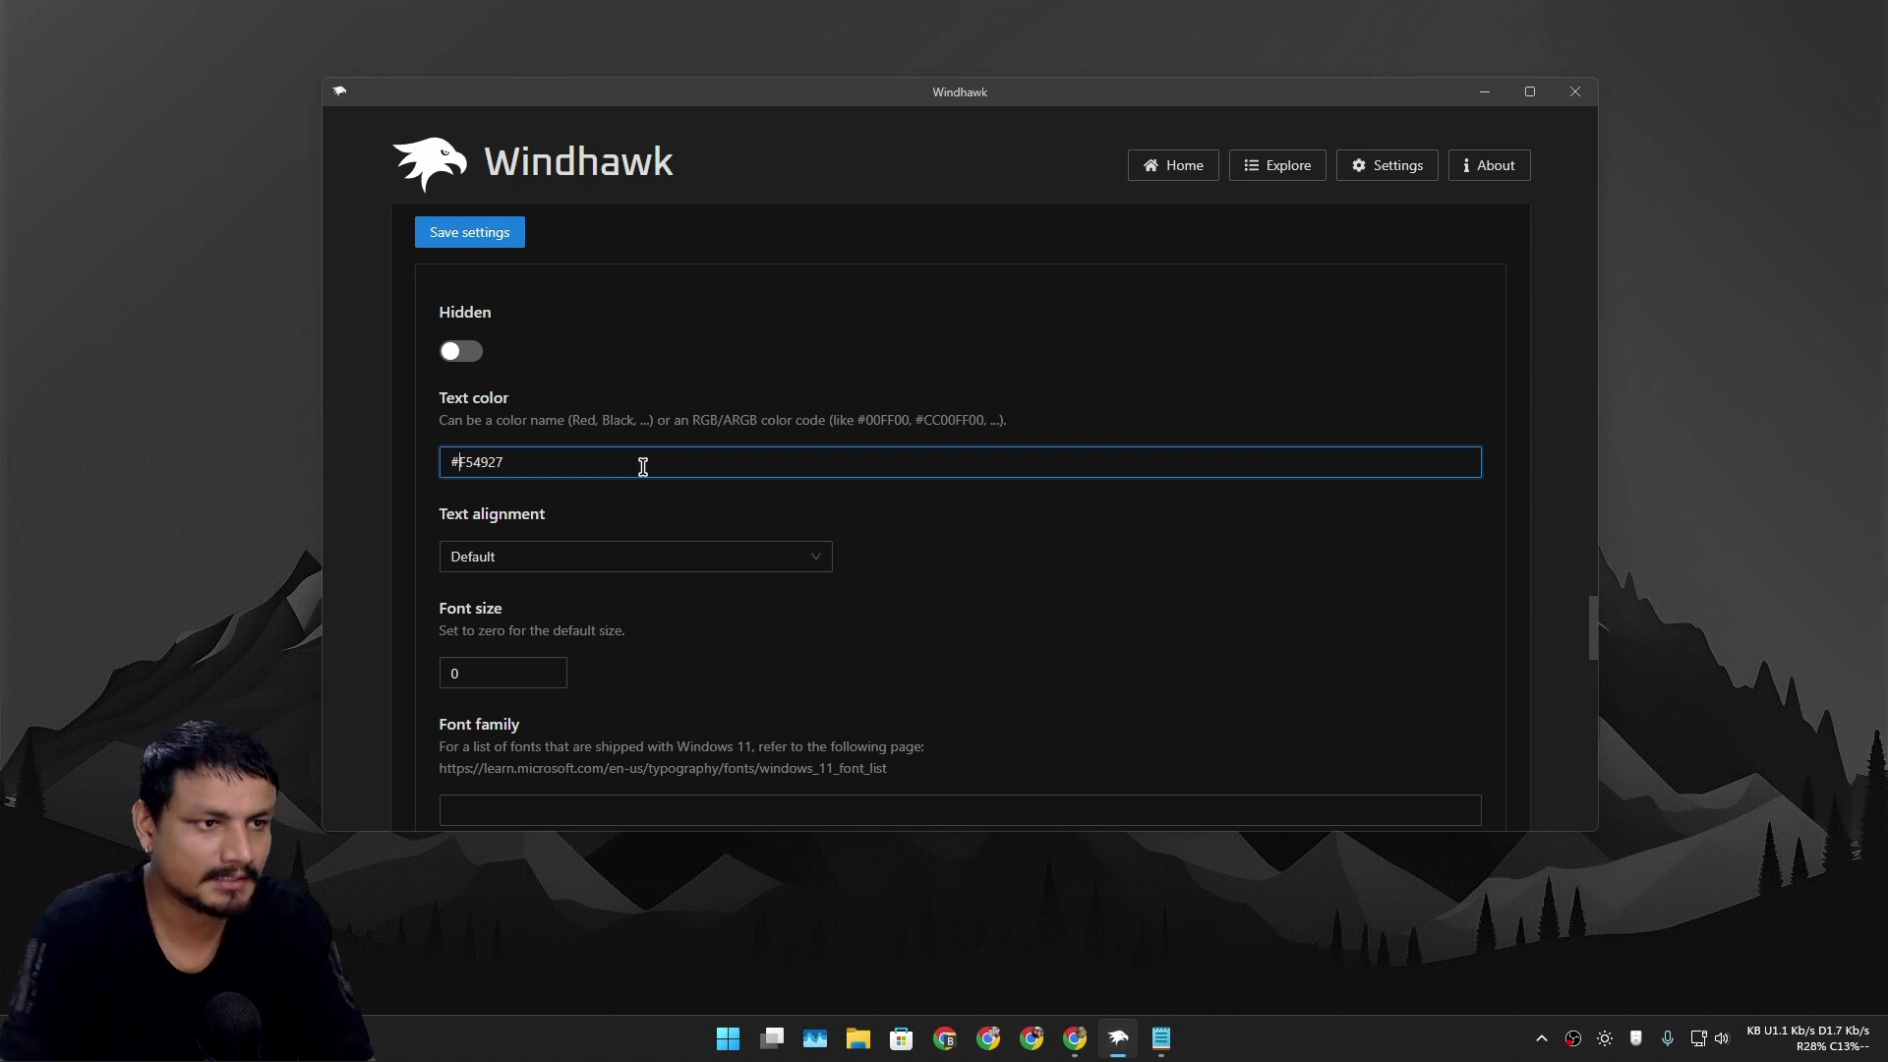
click(499, 239)
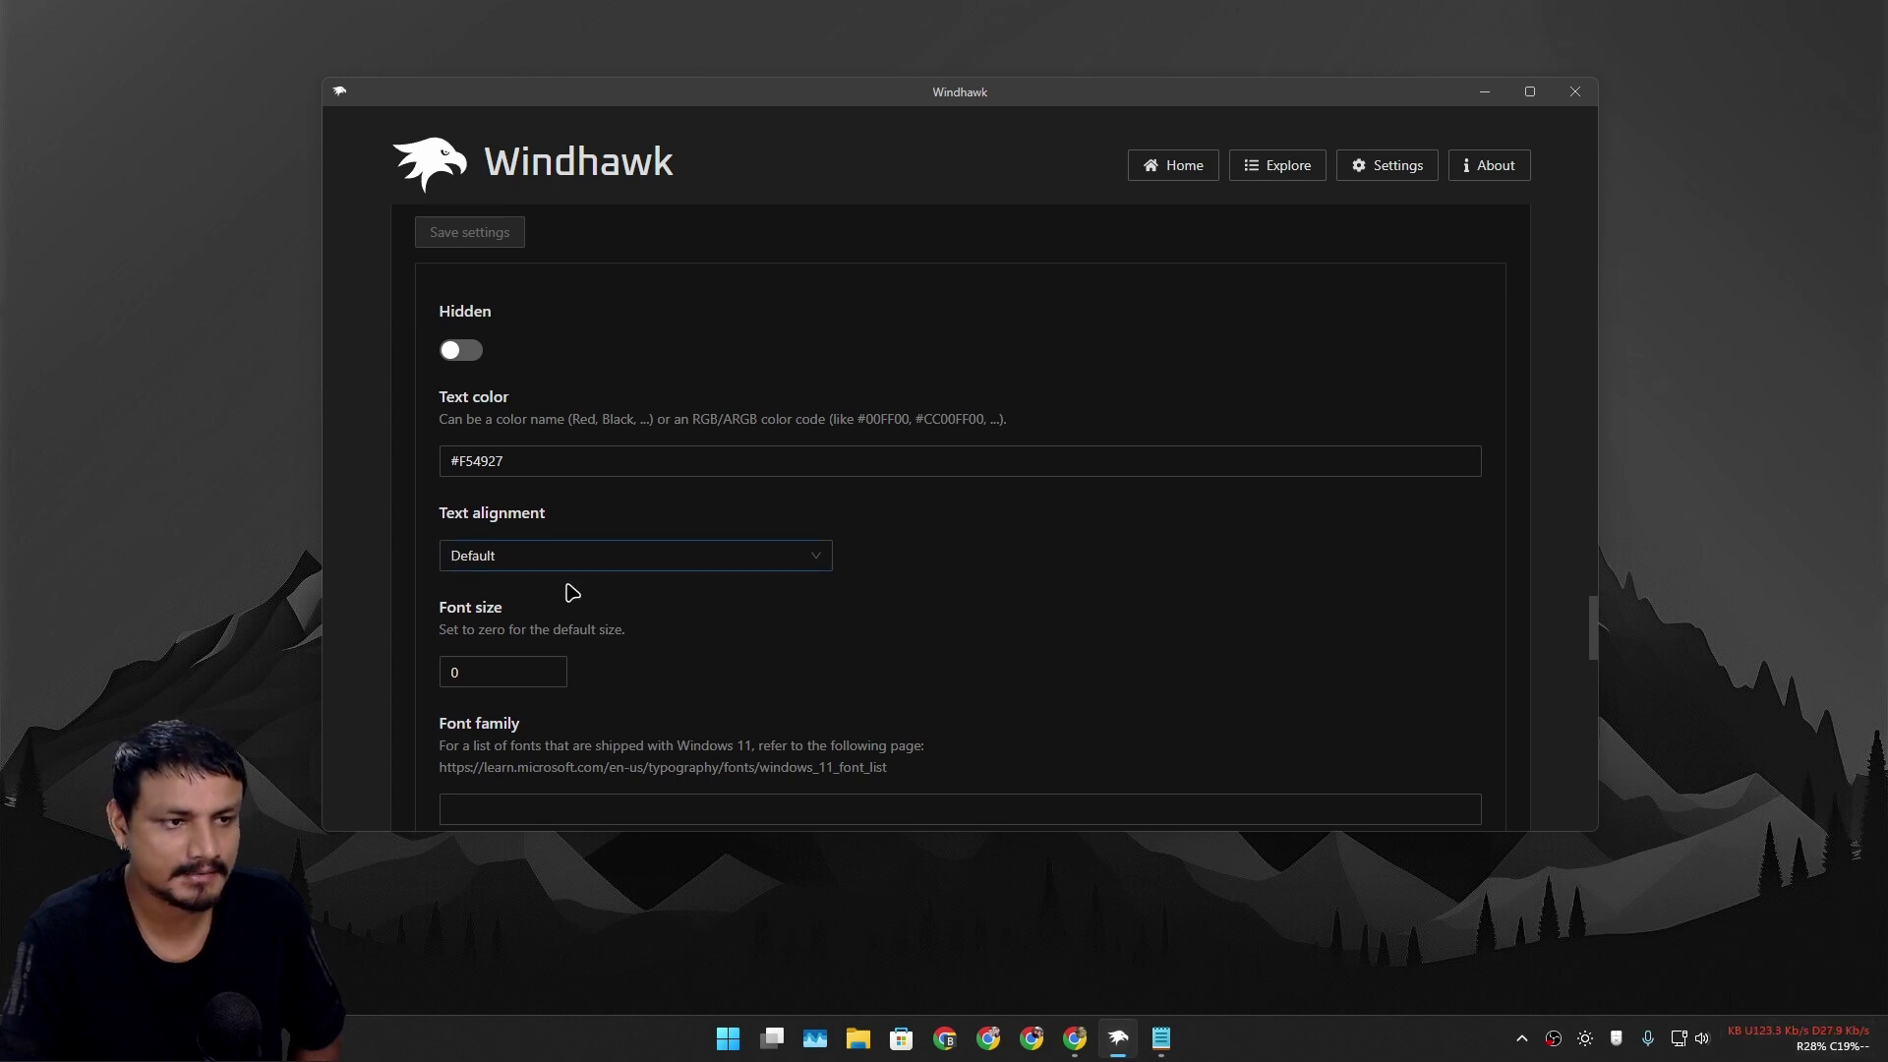
- Scroll through the remaining Top line style settings, checking the font family option
scroll(568, 590, down, 5)
scroll(481, 457, down, 4)
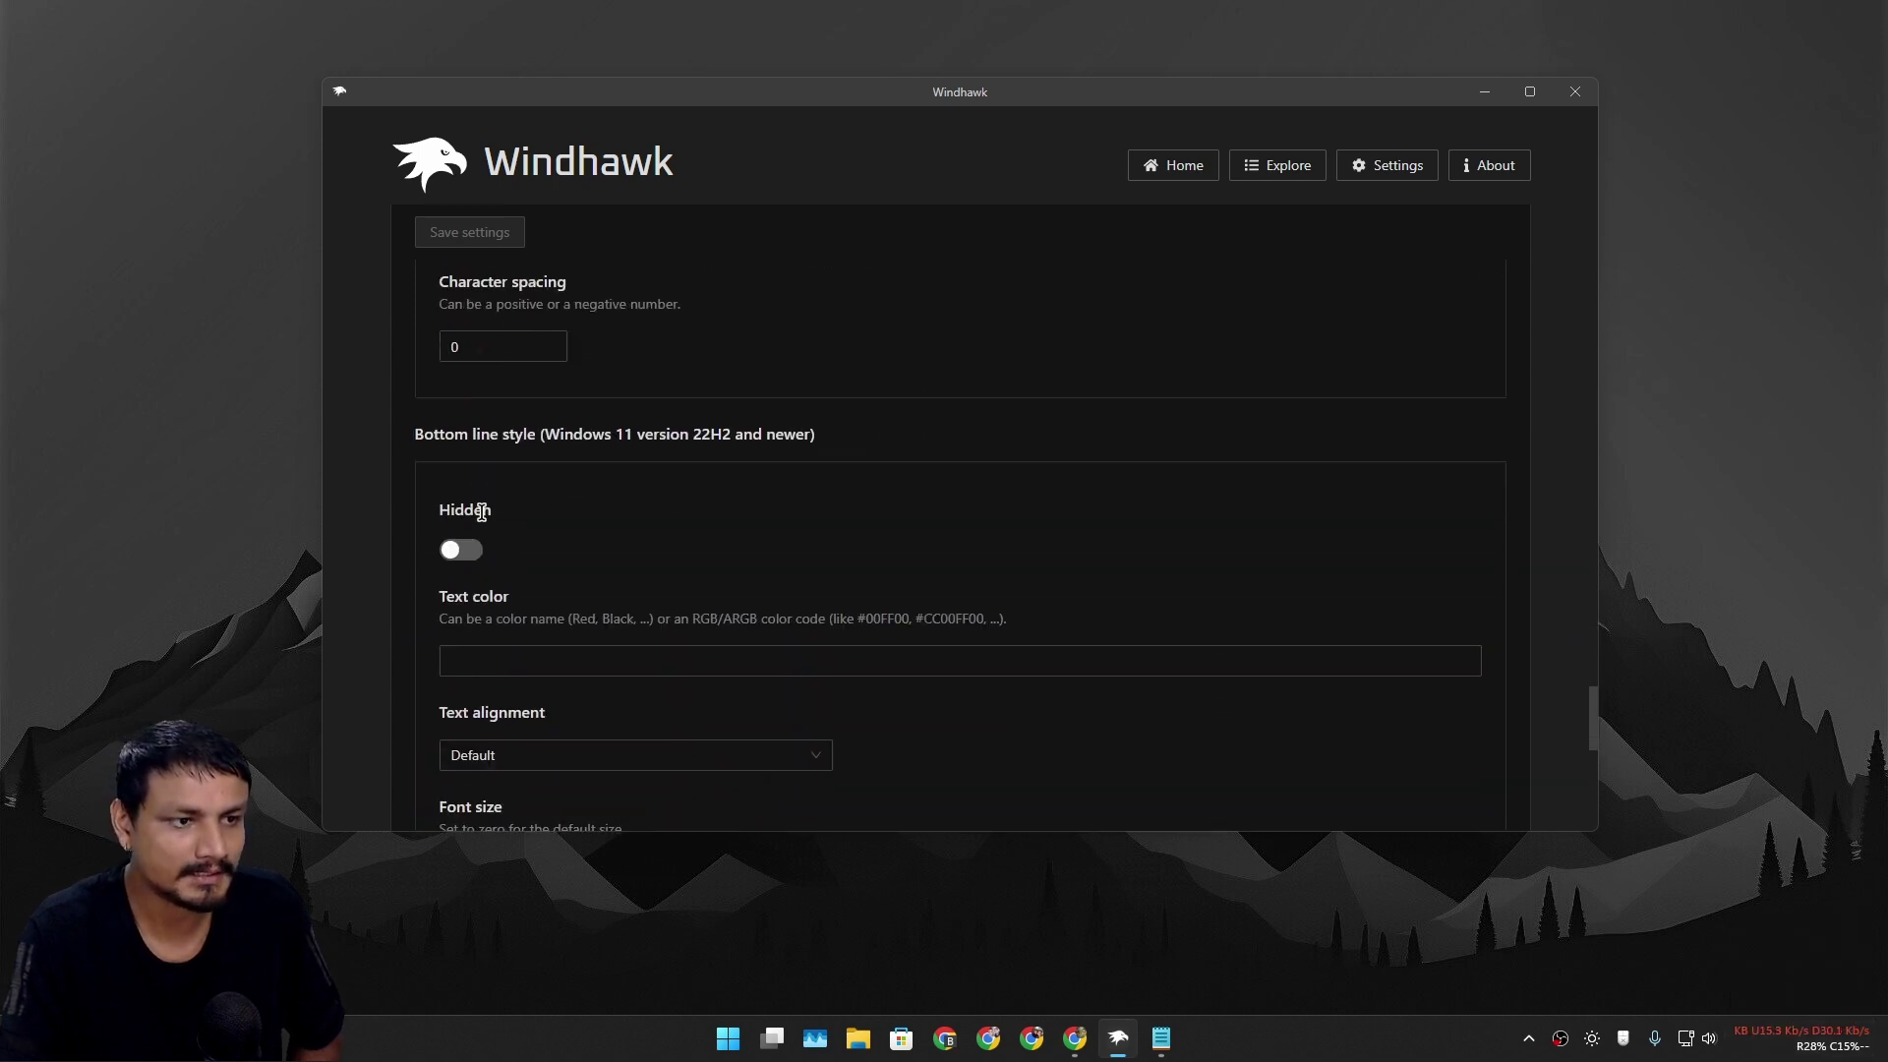
scroll(476, 502, up, 6)
click(465, 510)
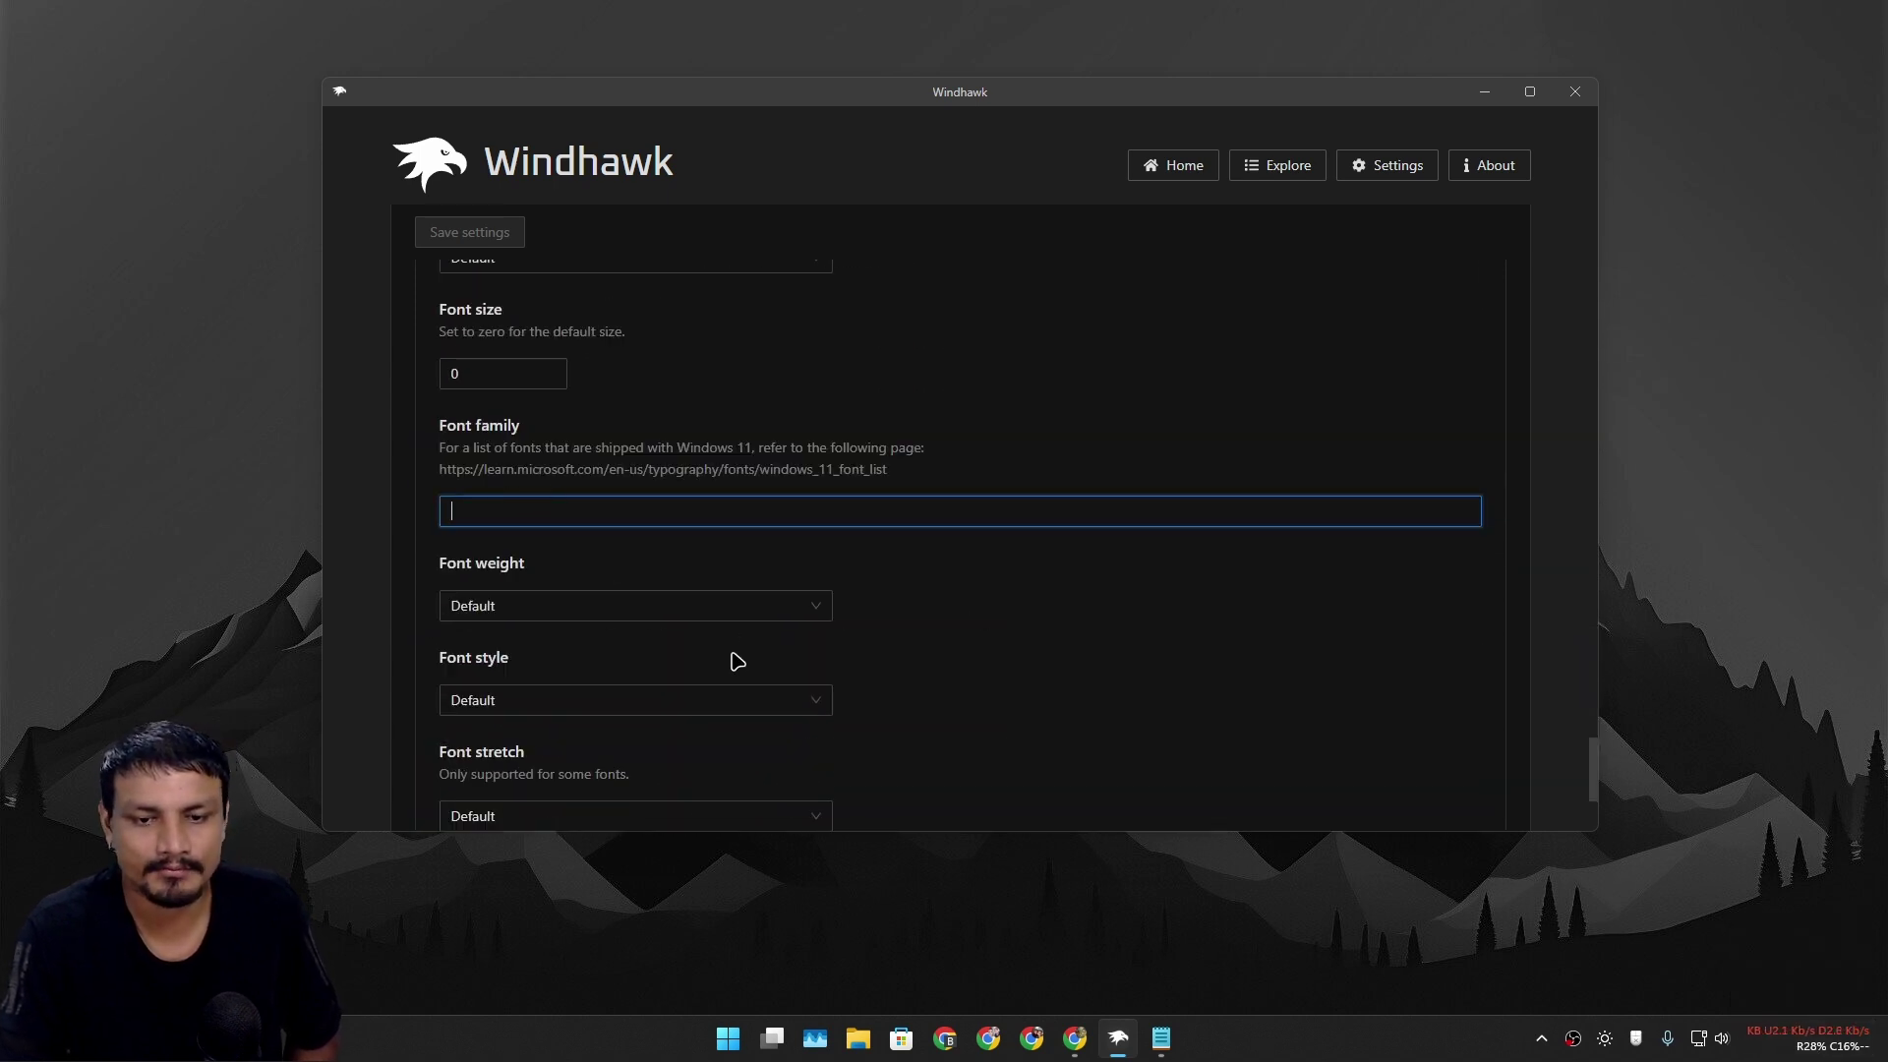
scroll(737, 661, down, 15)
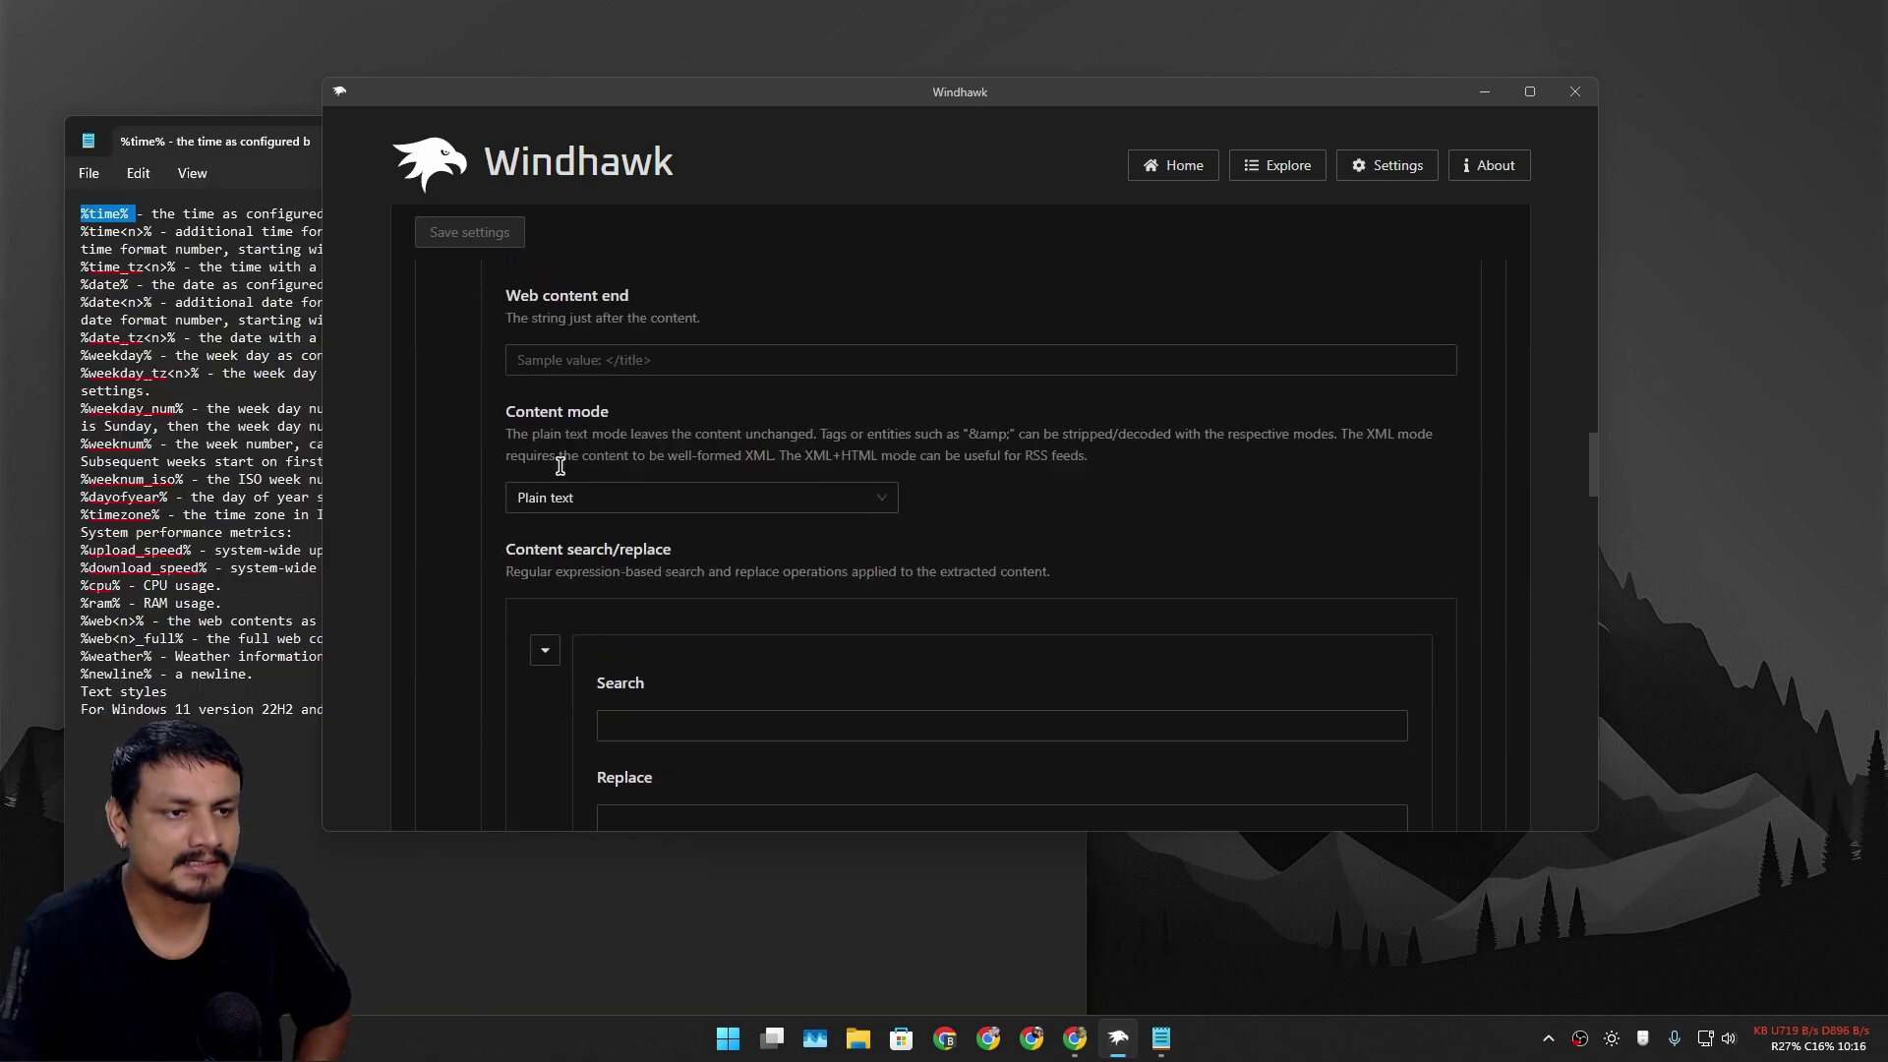
scroll(560, 465, down, 7)
scroll(590, 603, up, 5)
scroll(658, 556, down, 4)
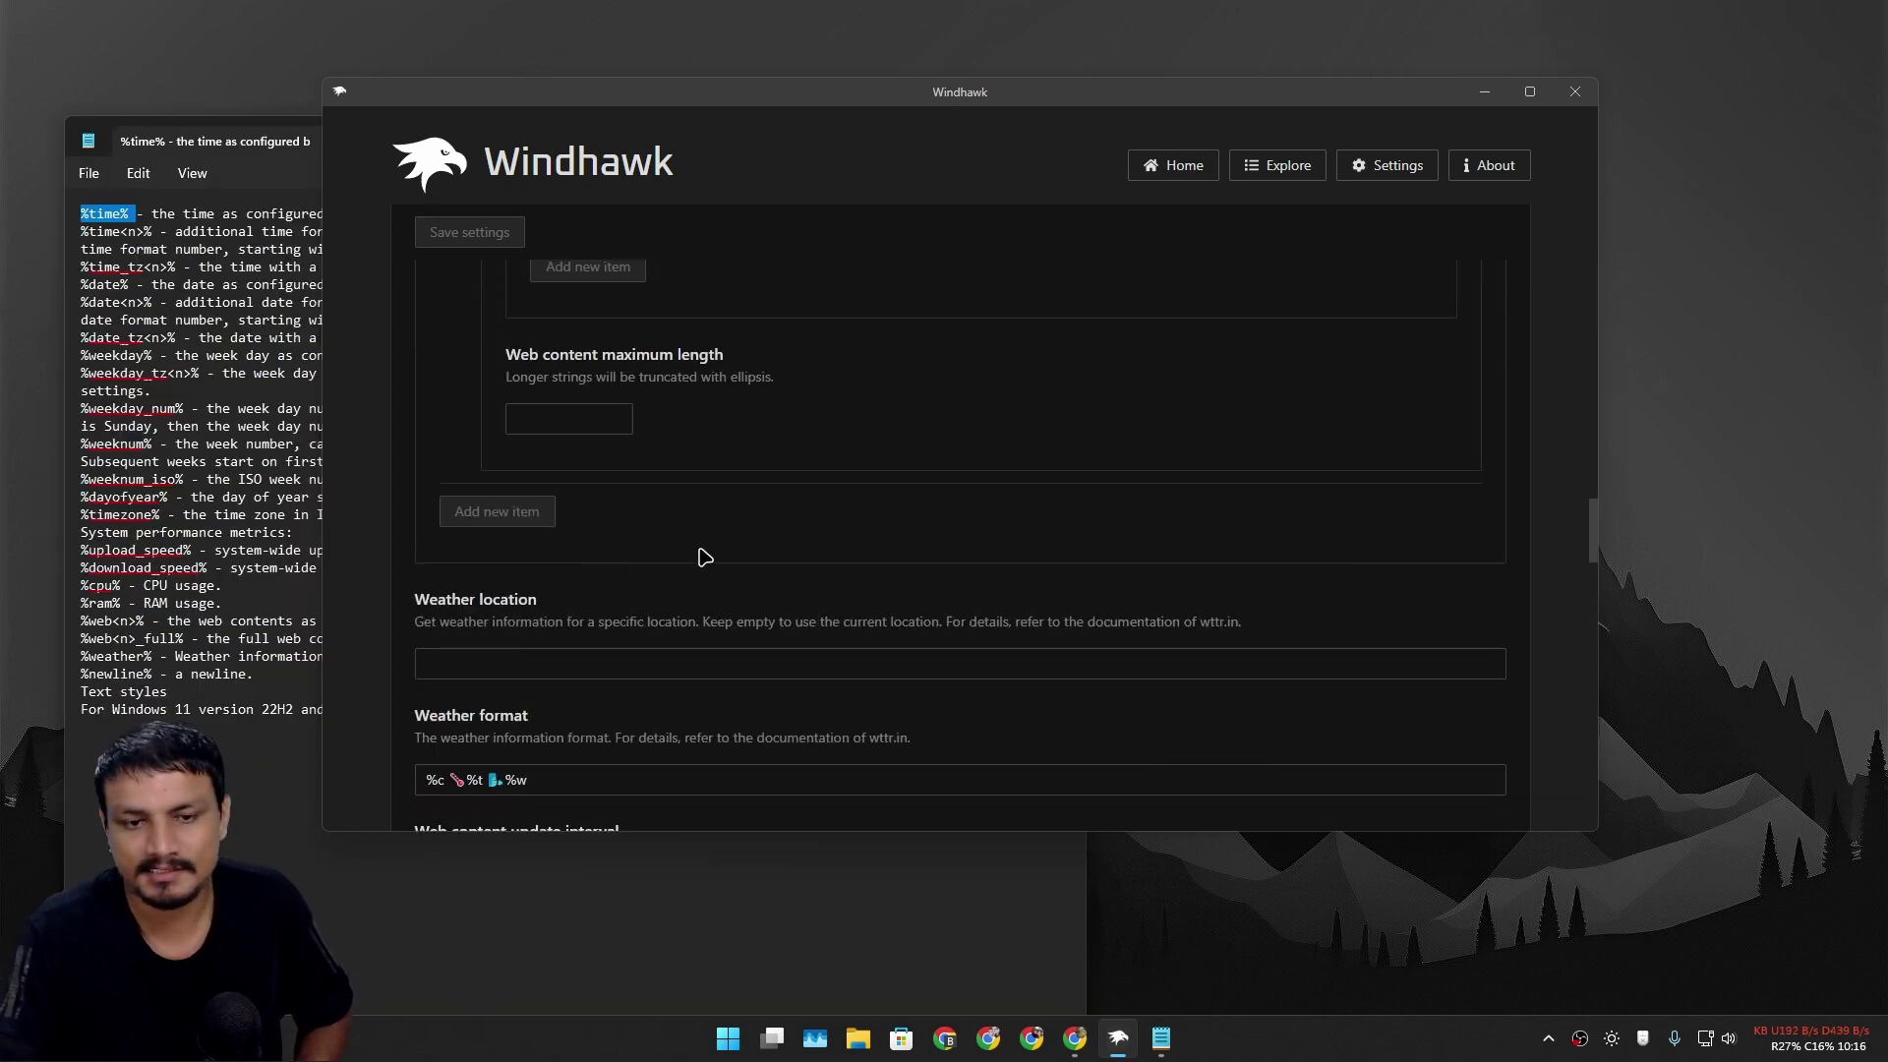
scroll(705, 558, down, 12)
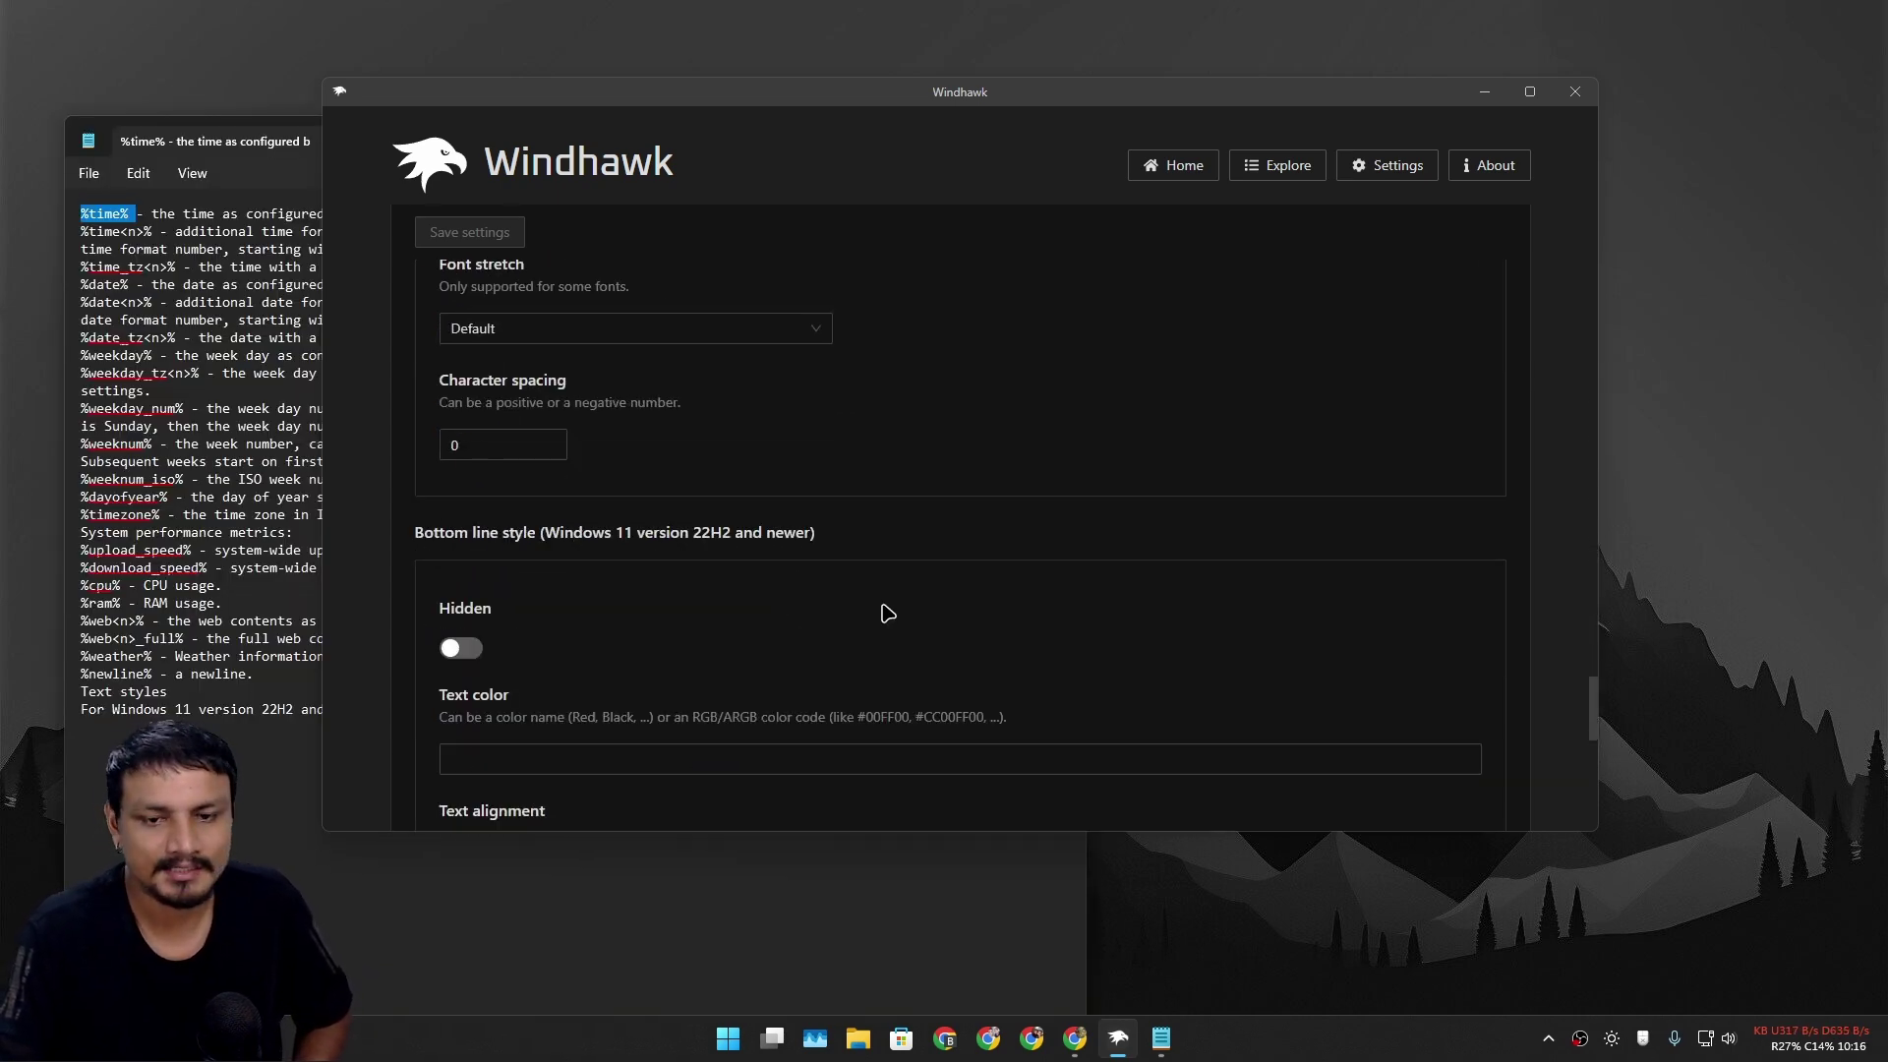
scroll(904, 621, down, 6)
scroll(922, 631, up, 17)
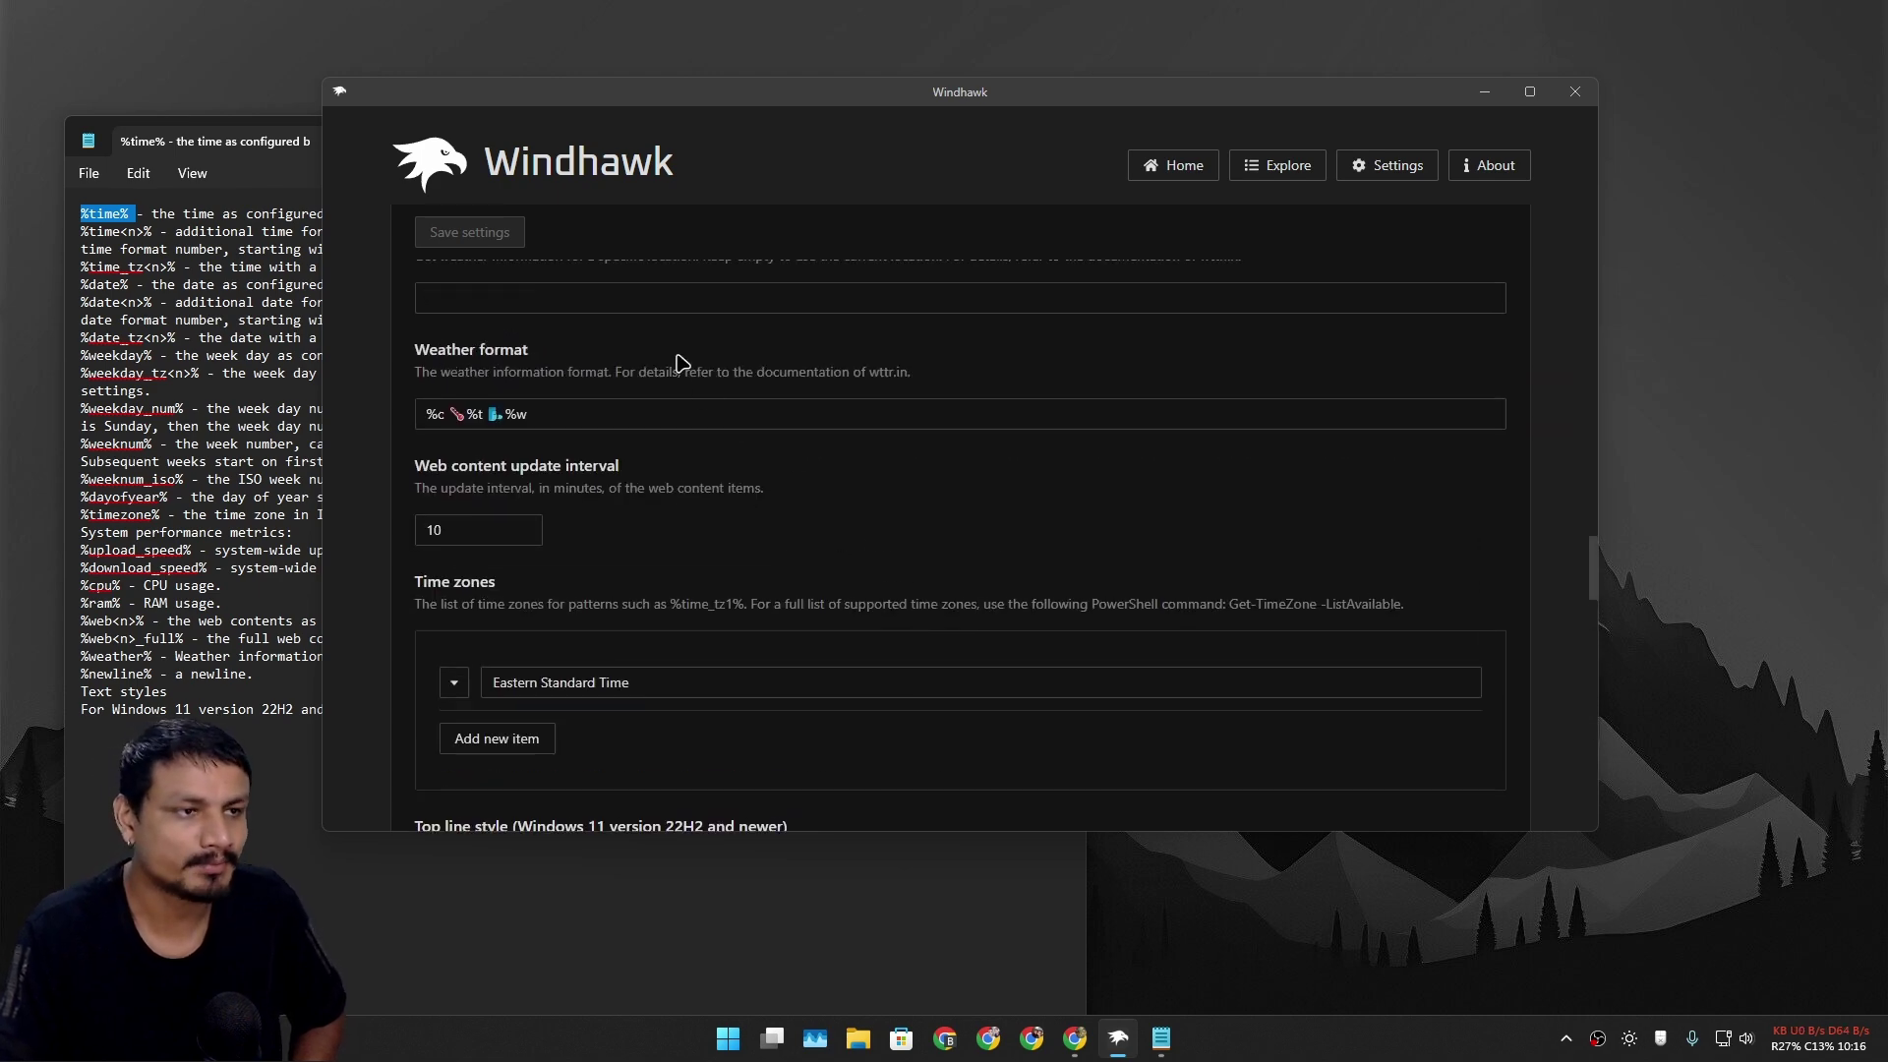
- Check the Notepad pattern list and finish the Bottom line as R%ram% C%cpu% %time%
drag(684, 99, 925, 111)
scroll(876, 590, up, 10)
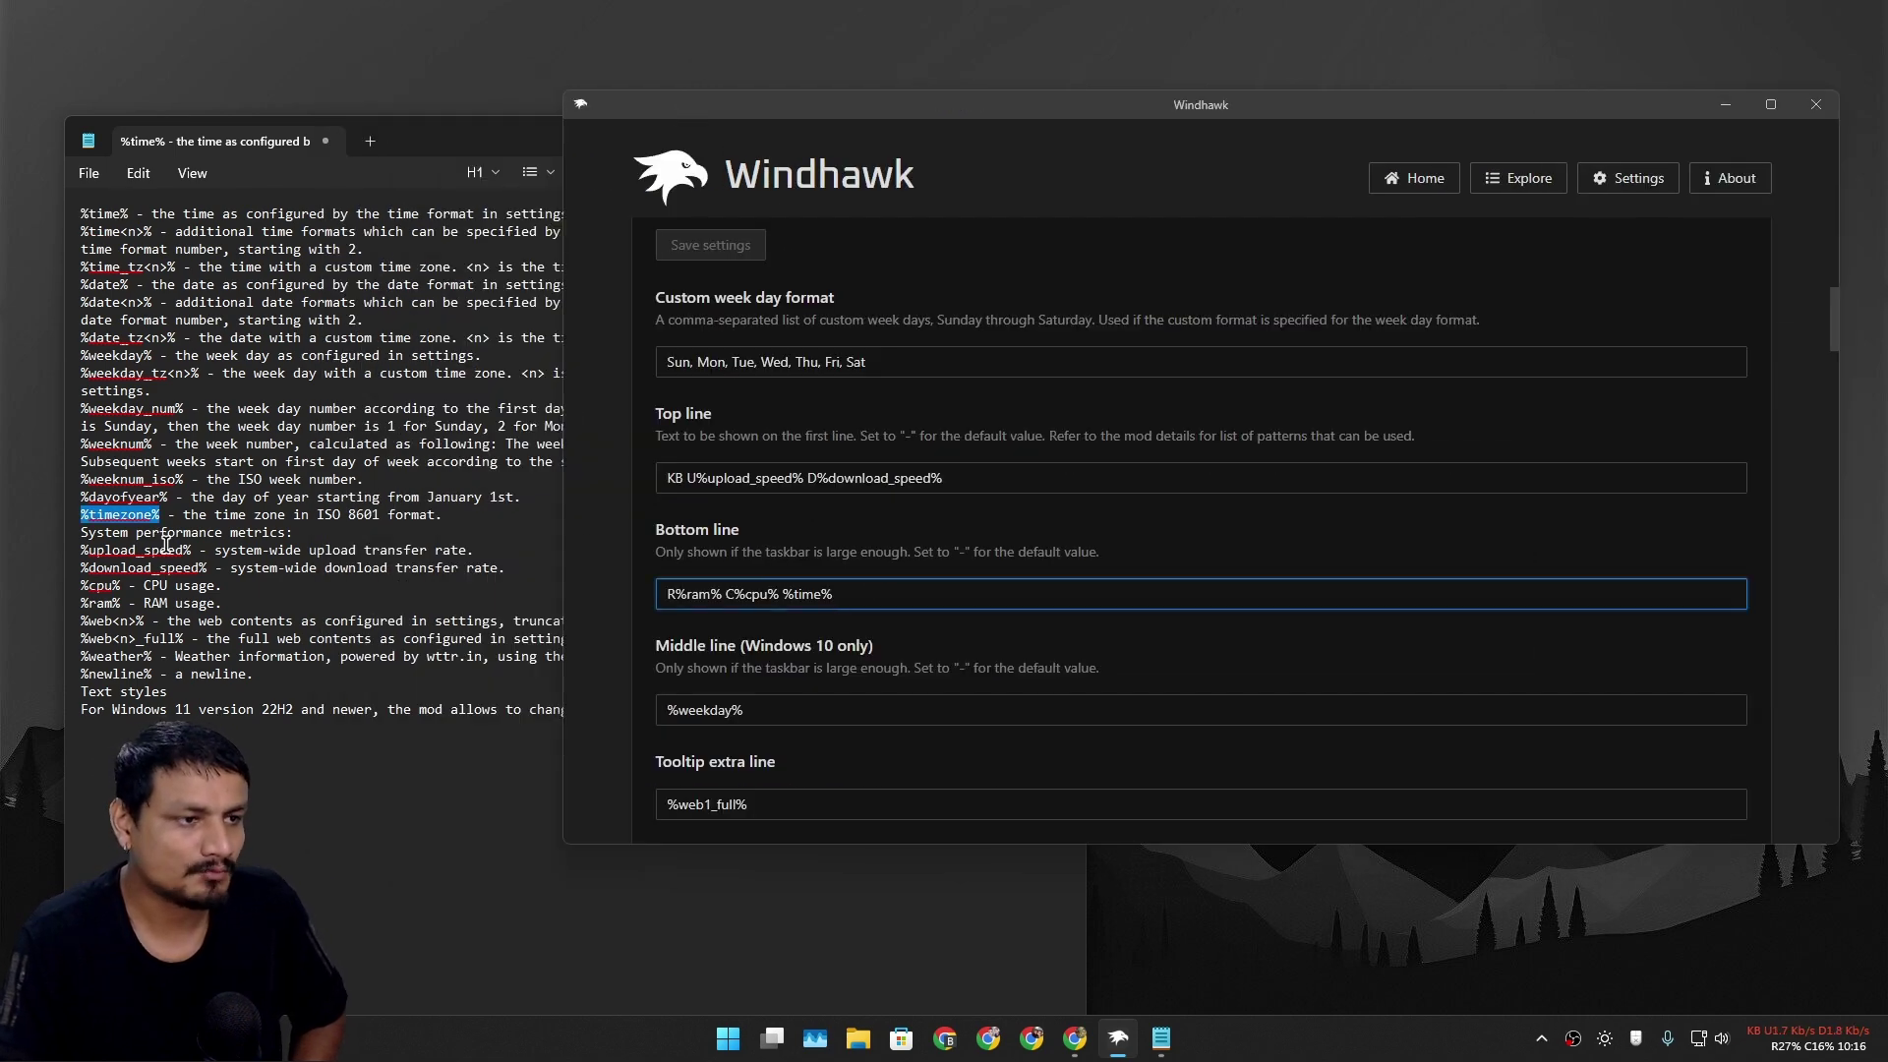
click(197, 558)
double_click(197, 558)
click(1252, 540)
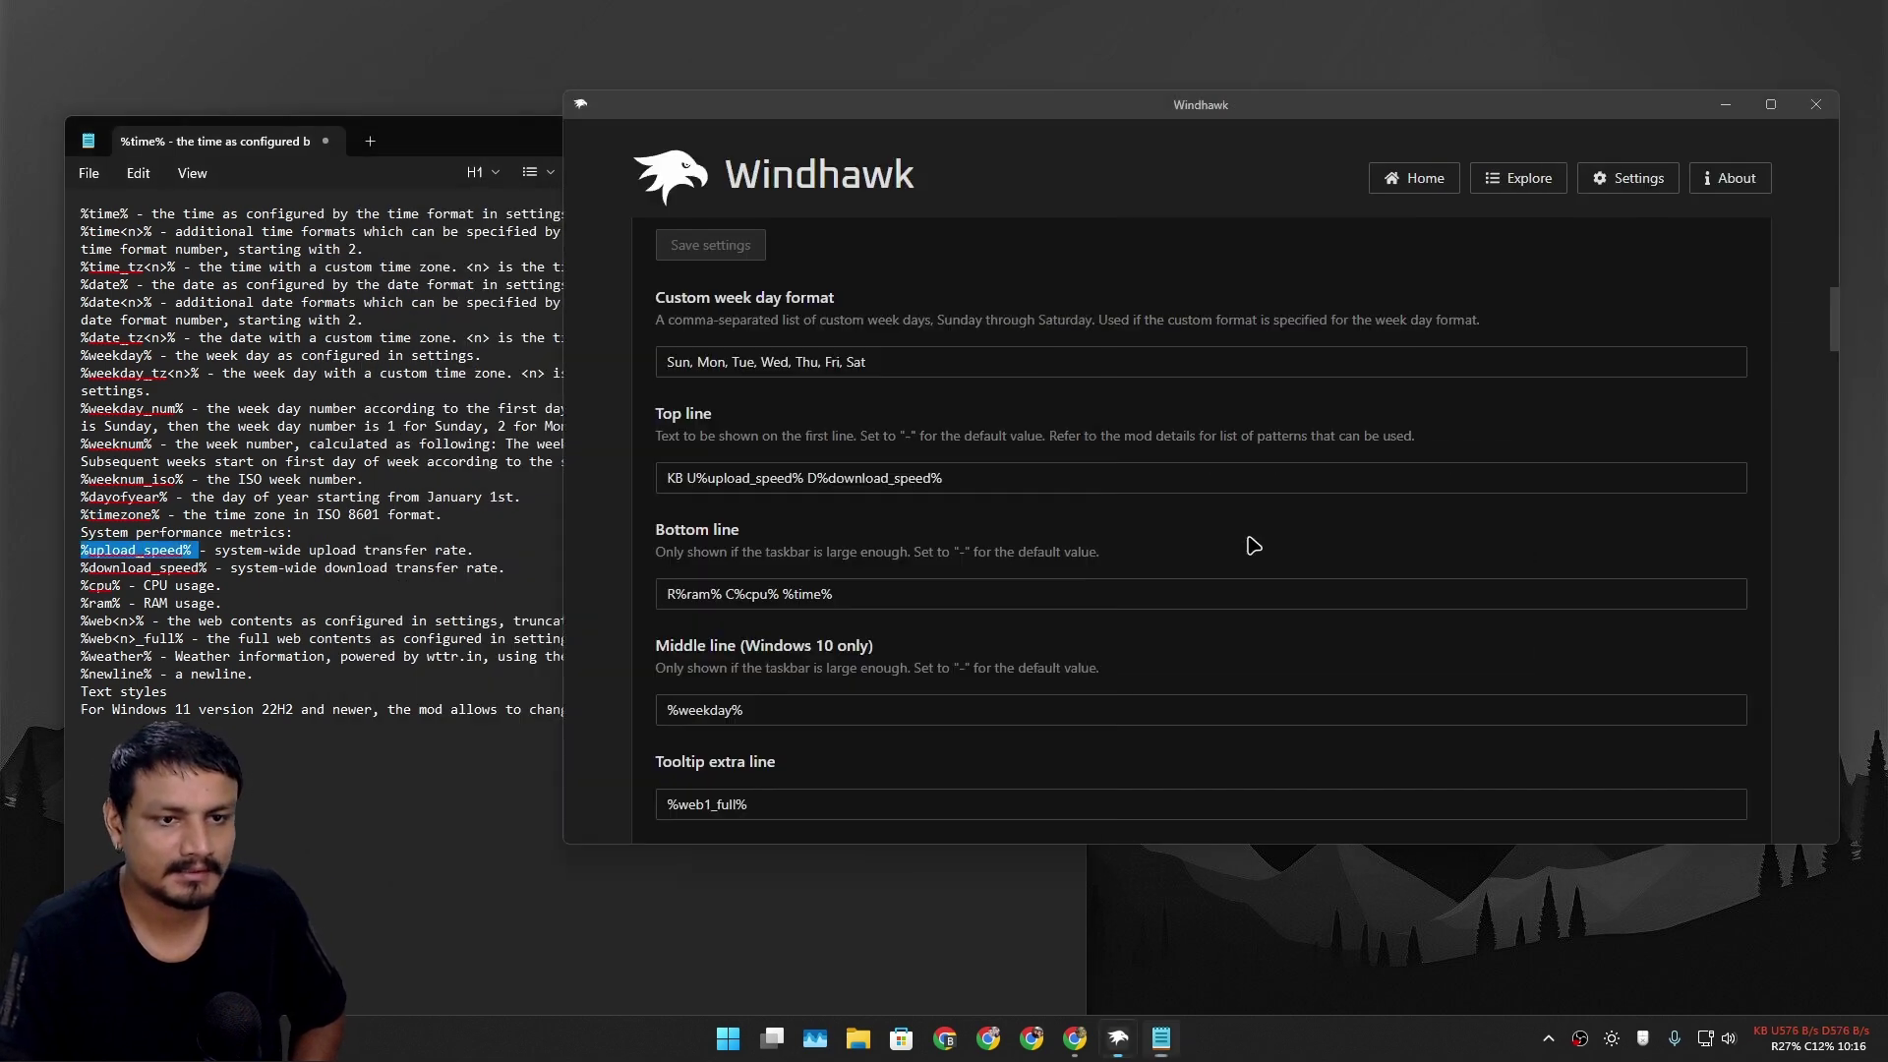
click(961, 590)
scroll(686, 528, up, 5)
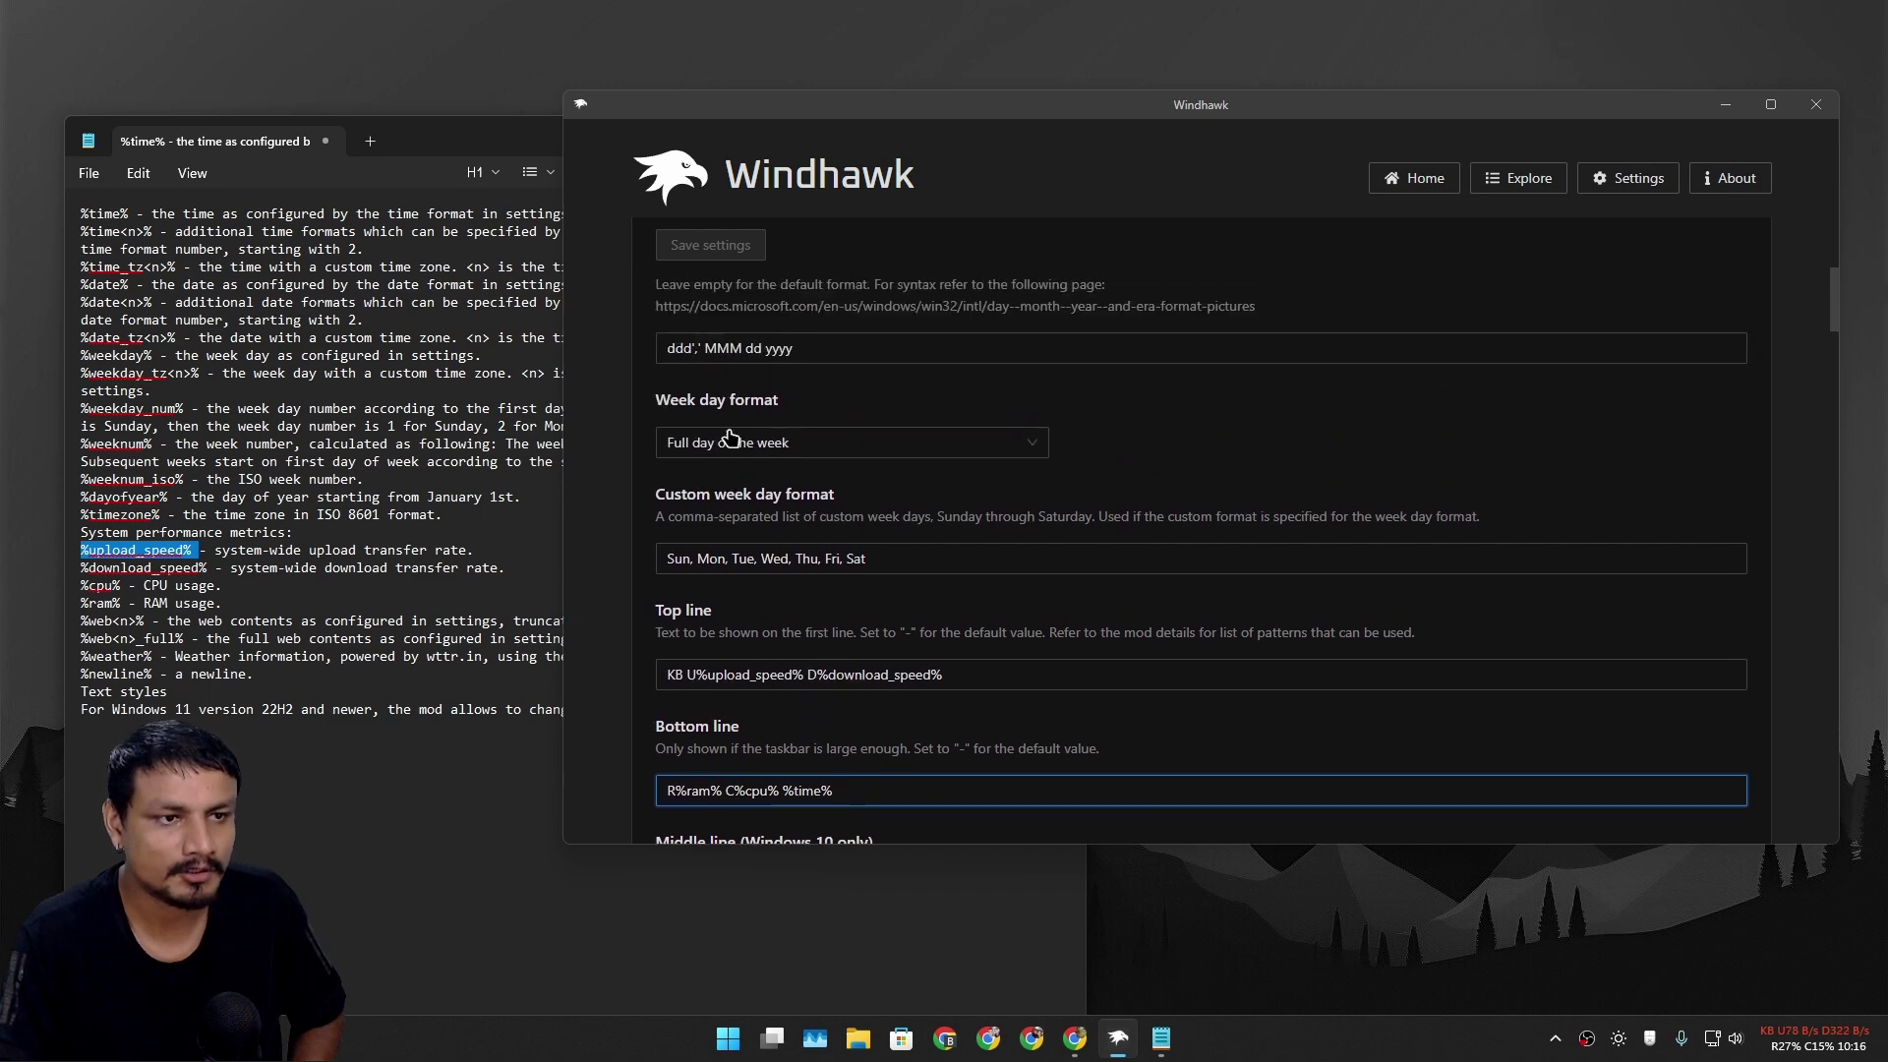